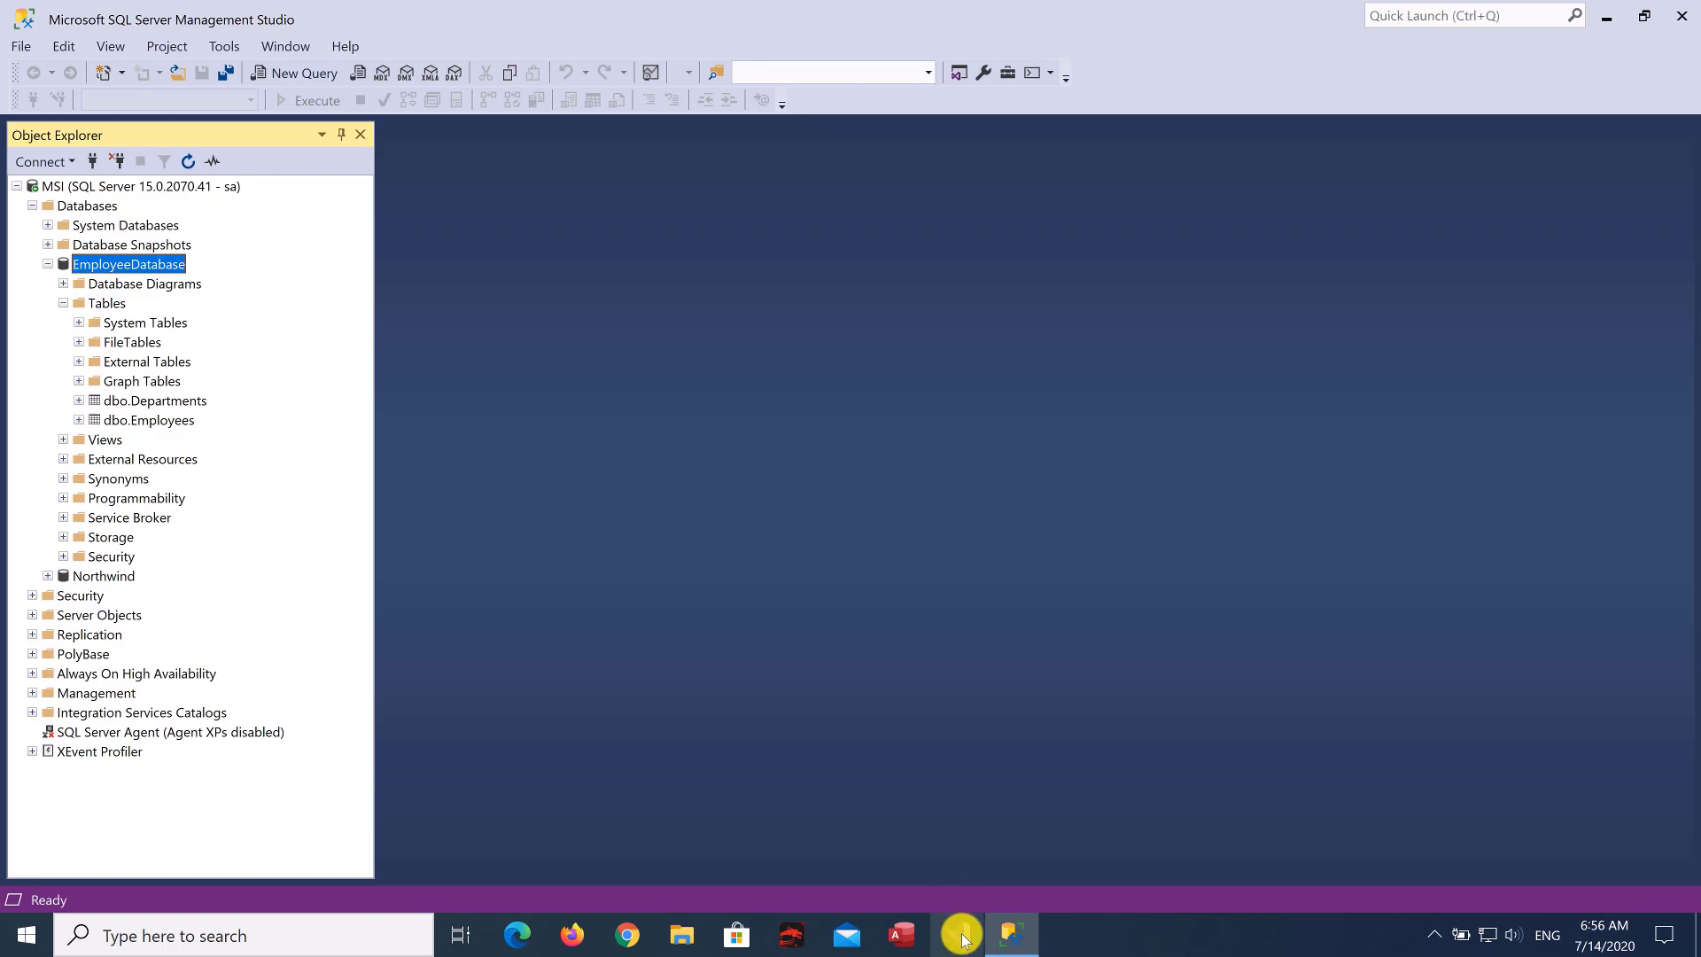
- Launch Visual Studio 2019 from the taskbar icon
{"action": "left_click", "coordinate": [961, 935]}
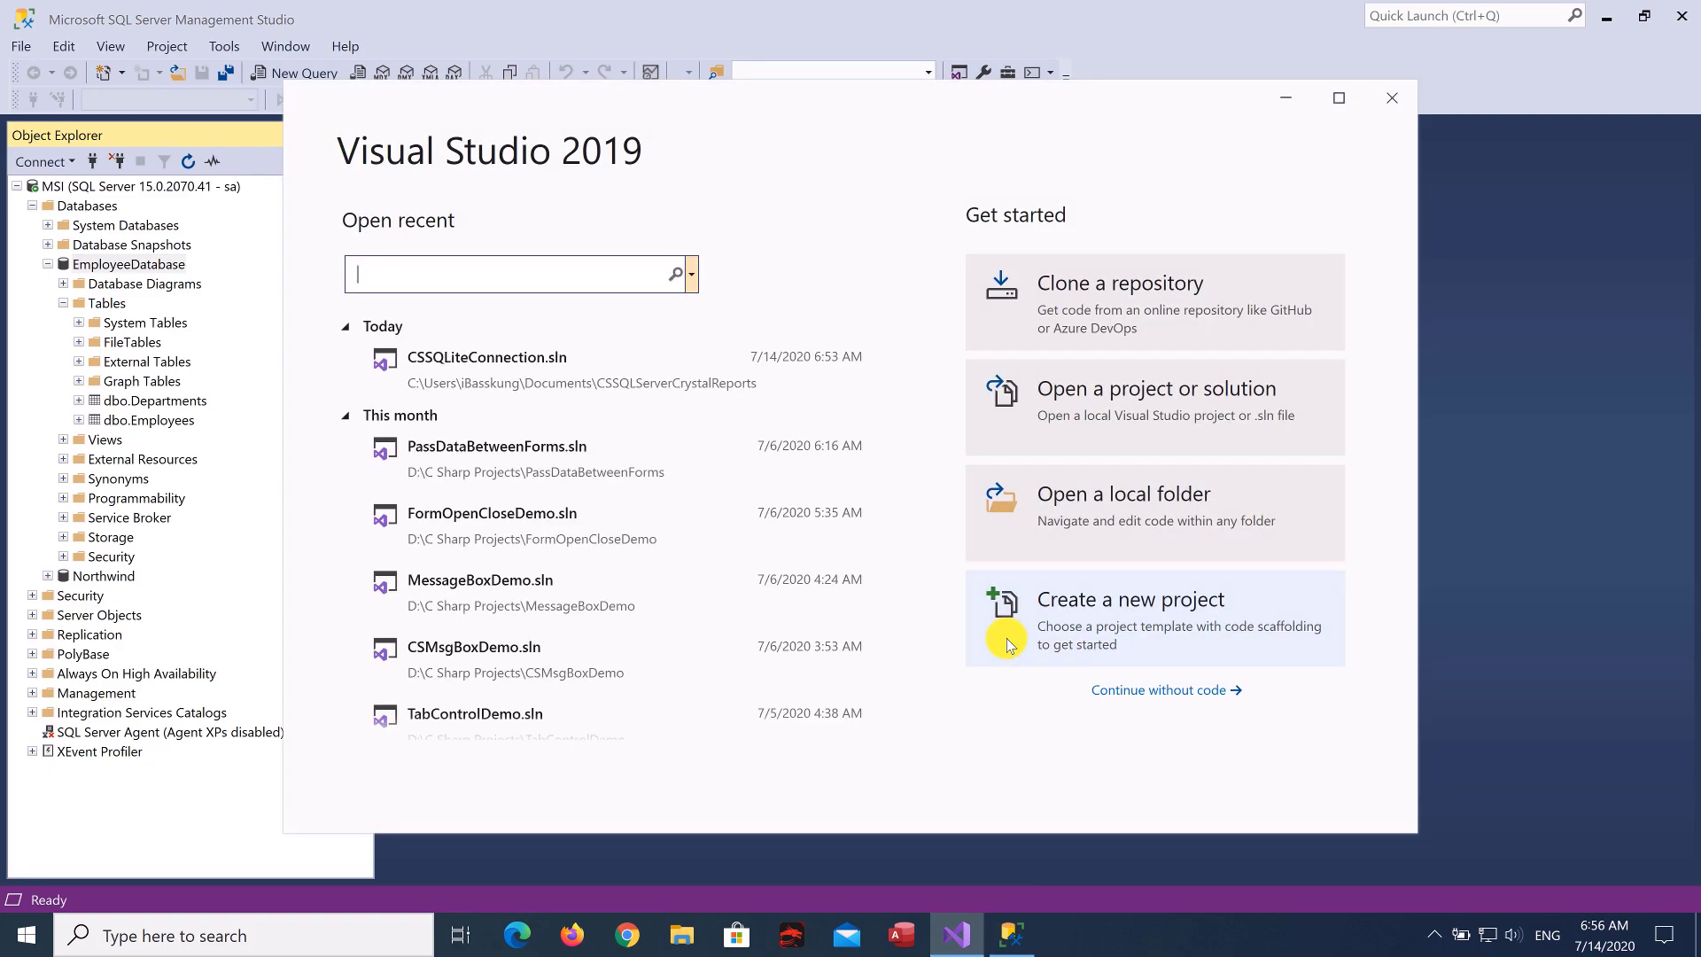
- Continue without code and show the Server Explorer from the View menu
{"action": "left_click", "coordinate": [1159, 699]}
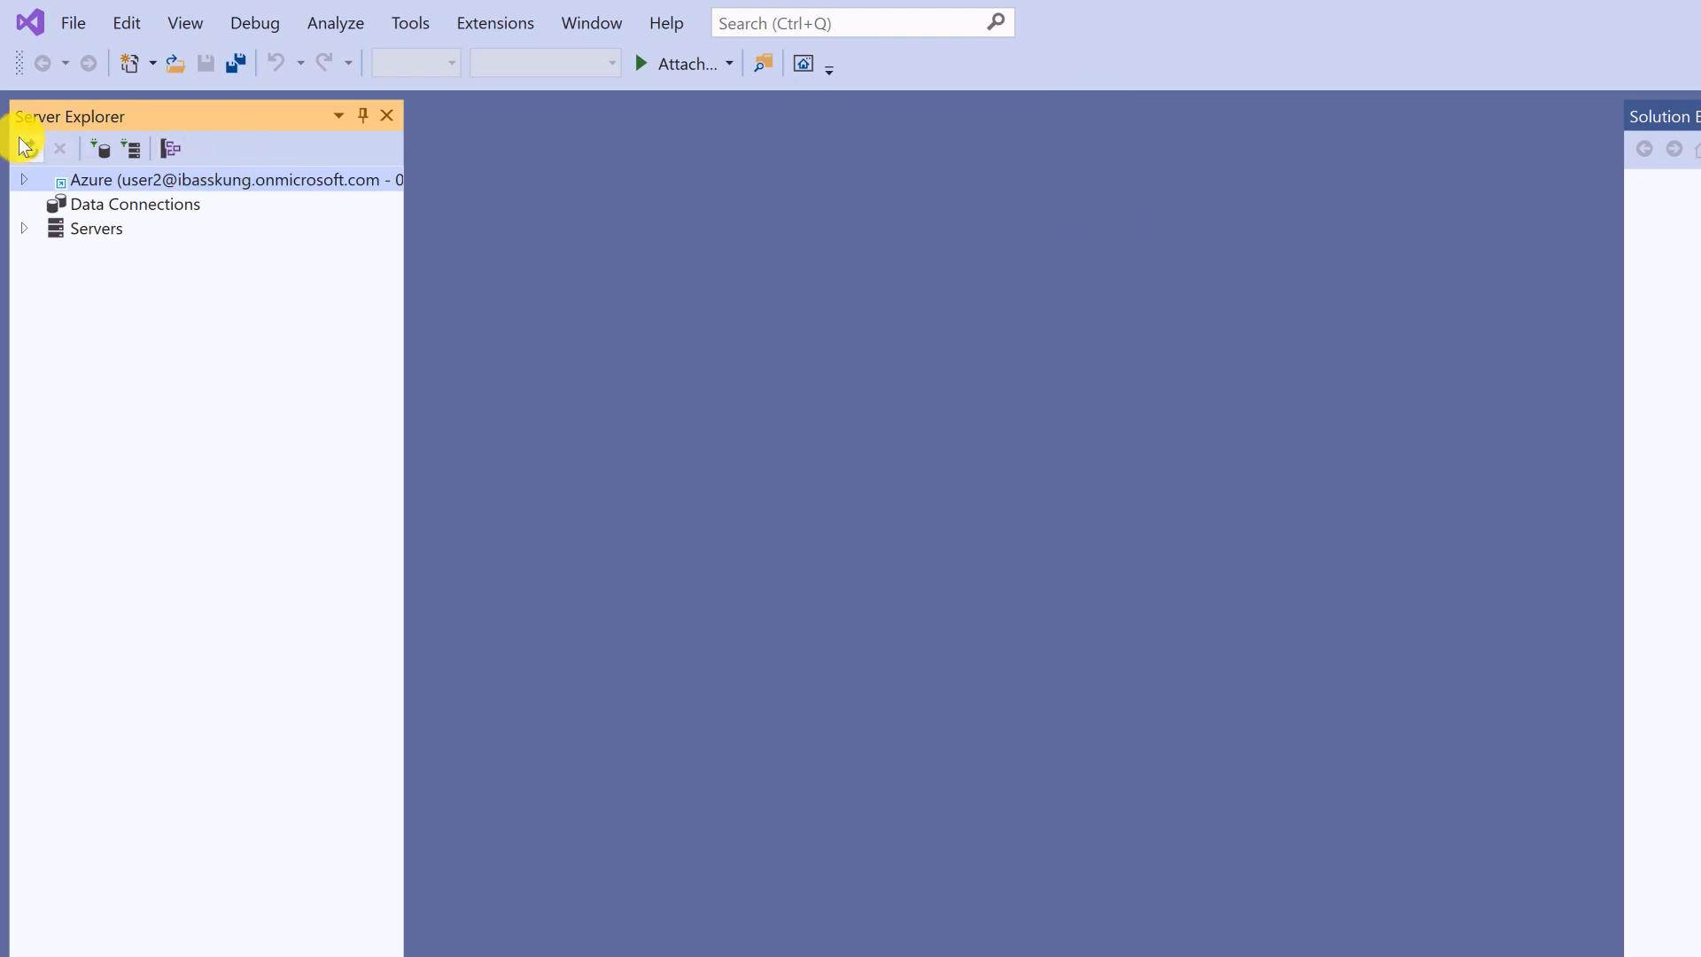
{"action": "left_click", "coordinate": [172, 28]}
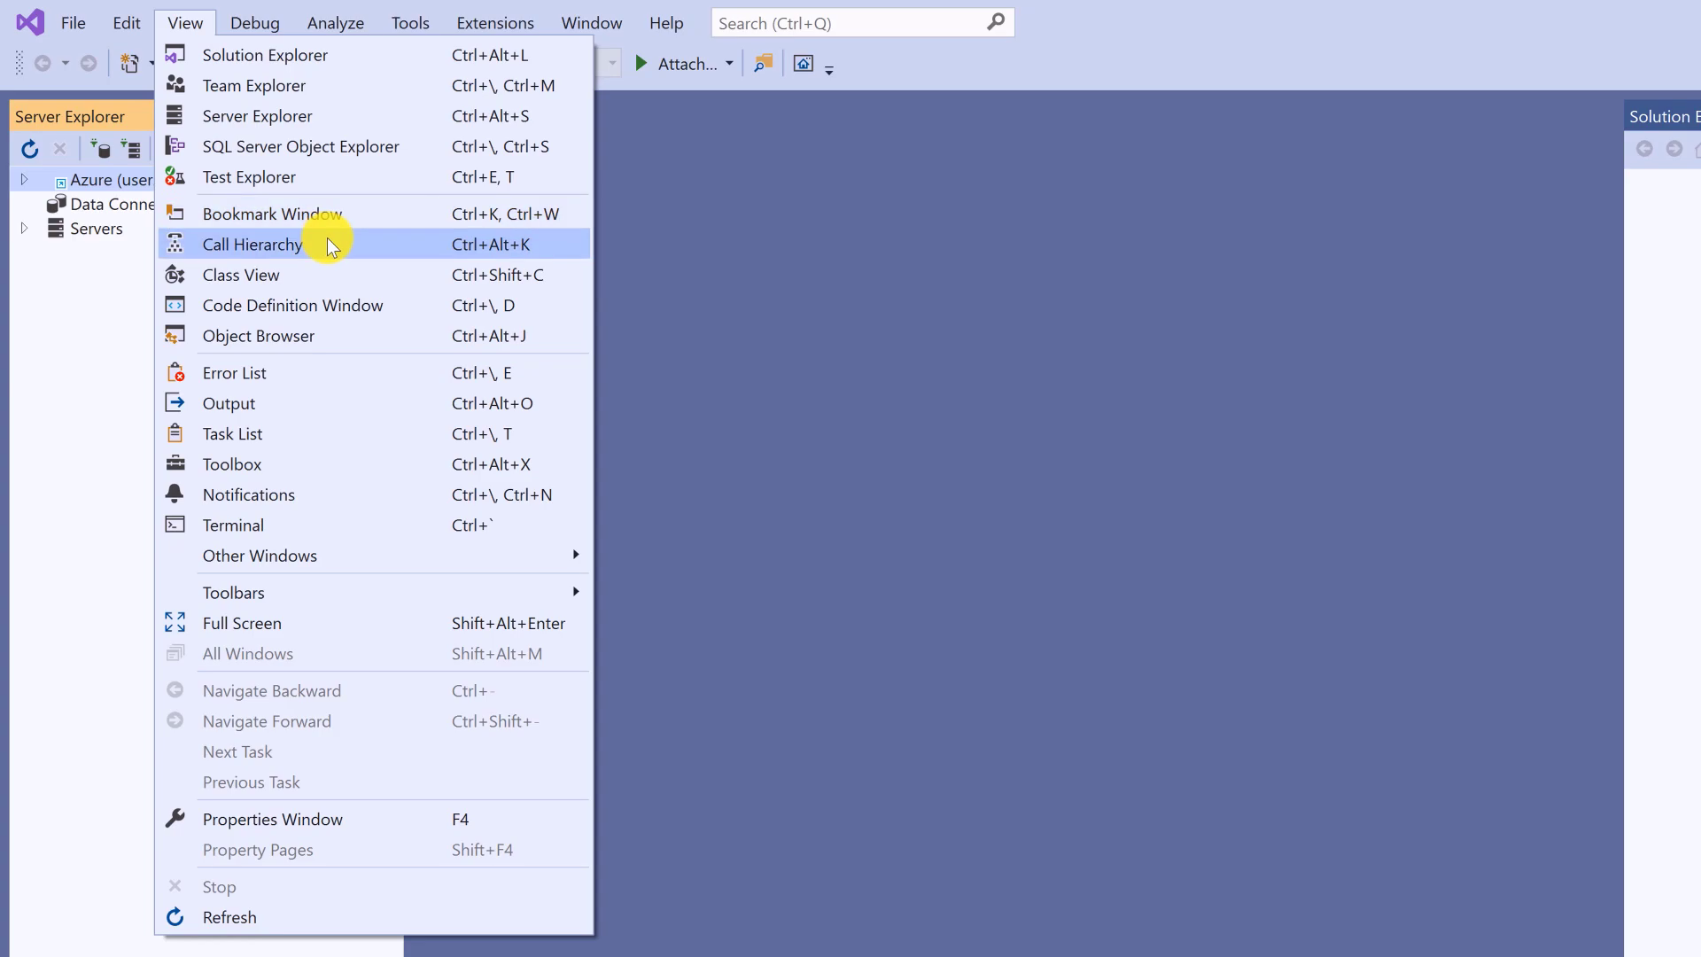
{"action": "left_click", "coordinate": [355, 117]}
{"action": "left_click", "coordinate": [187, 25]}
- Re-pin Server Explorer so Data Connections and Servers stay visible
{"action": "left_click", "coordinate": [294, 119]}
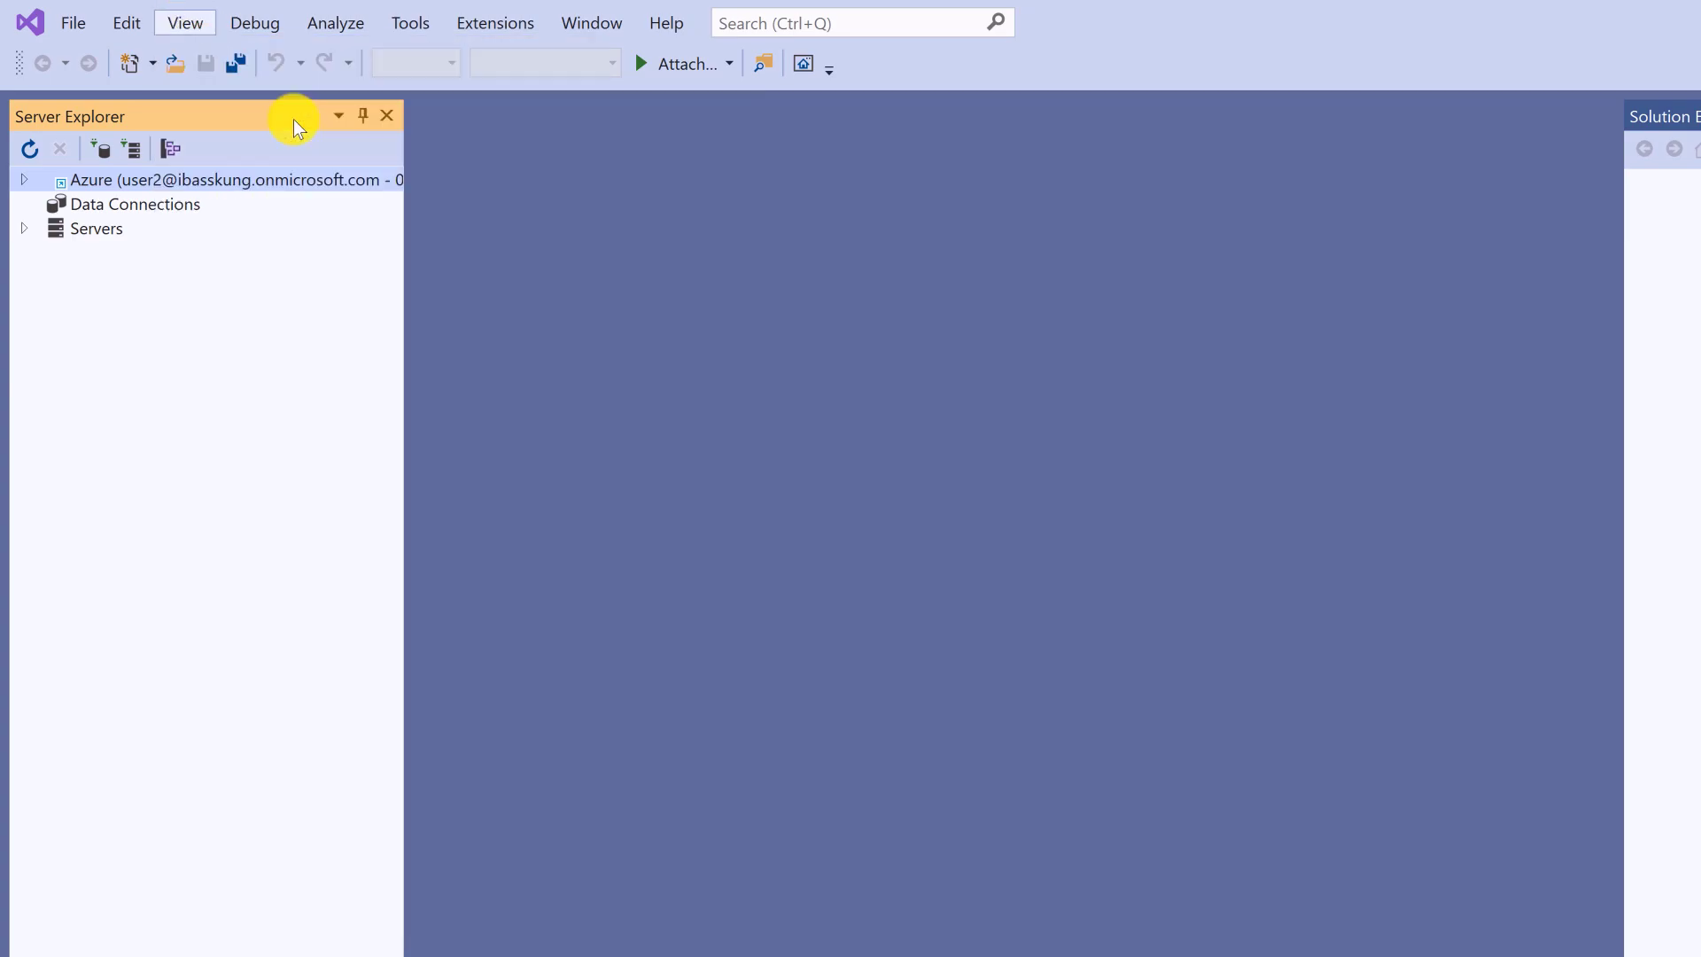
{"action": "left_click", "coordinate": [360, 116]}
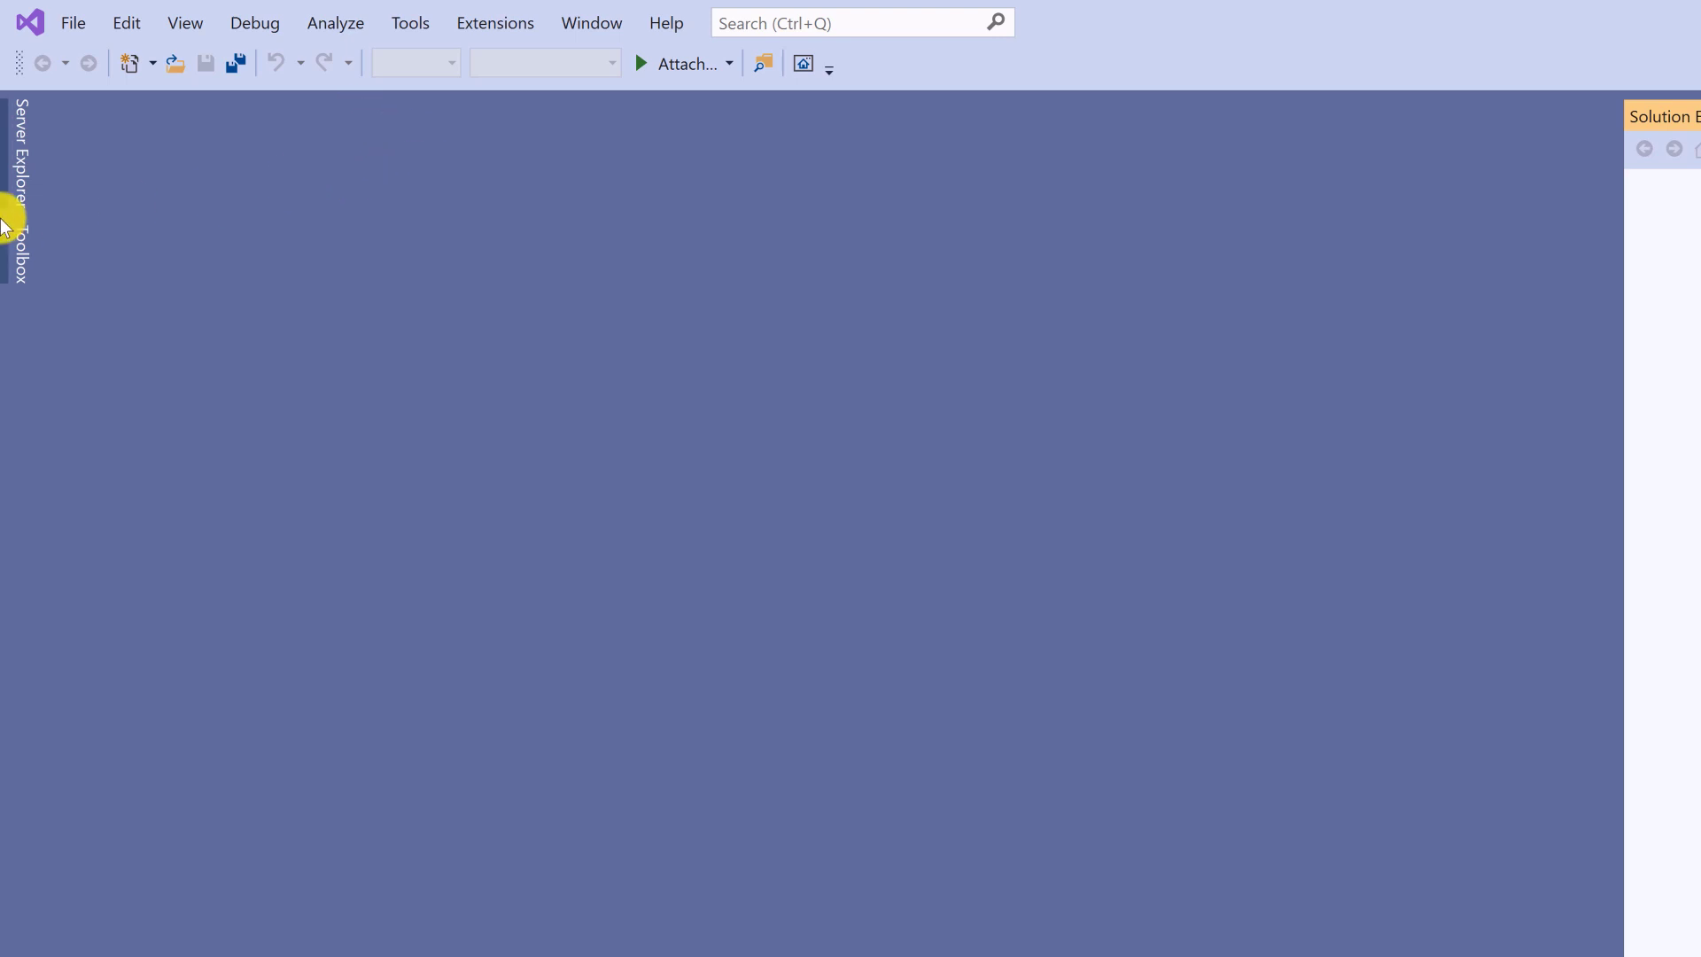
{"action": "left_click", "coordinate": [186, 24]}
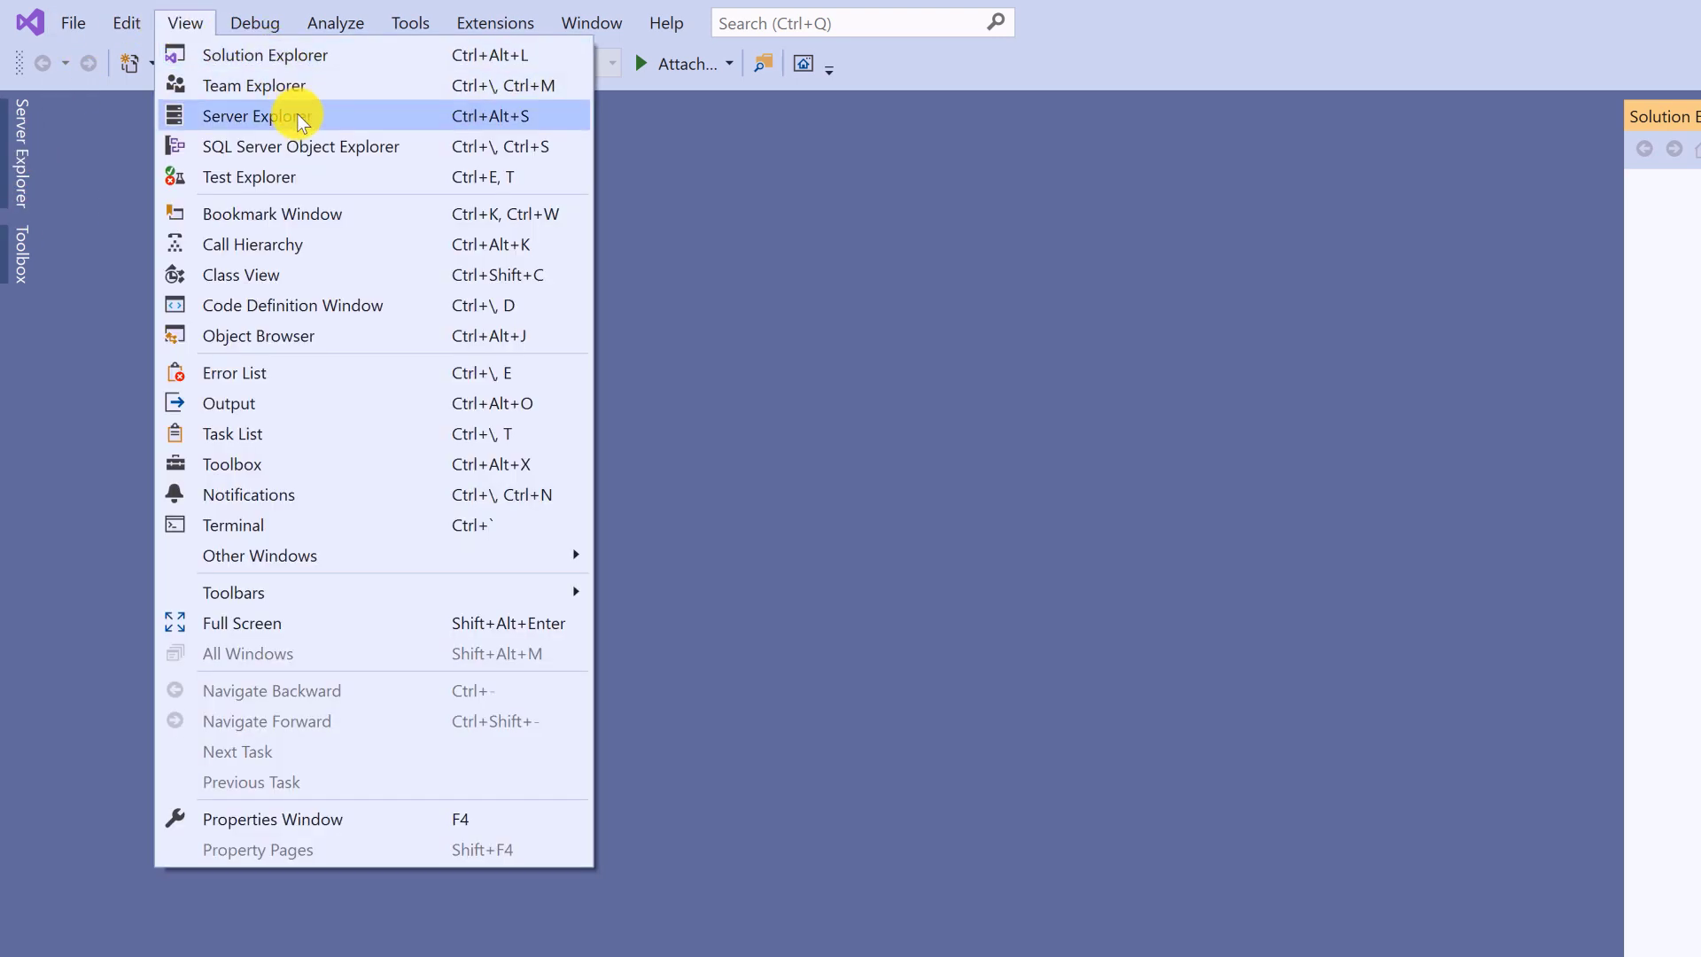
{"action": "left_click", "coordinate": [299, 117]}
{"action": "left_click", "coordinate": [186, 24]}
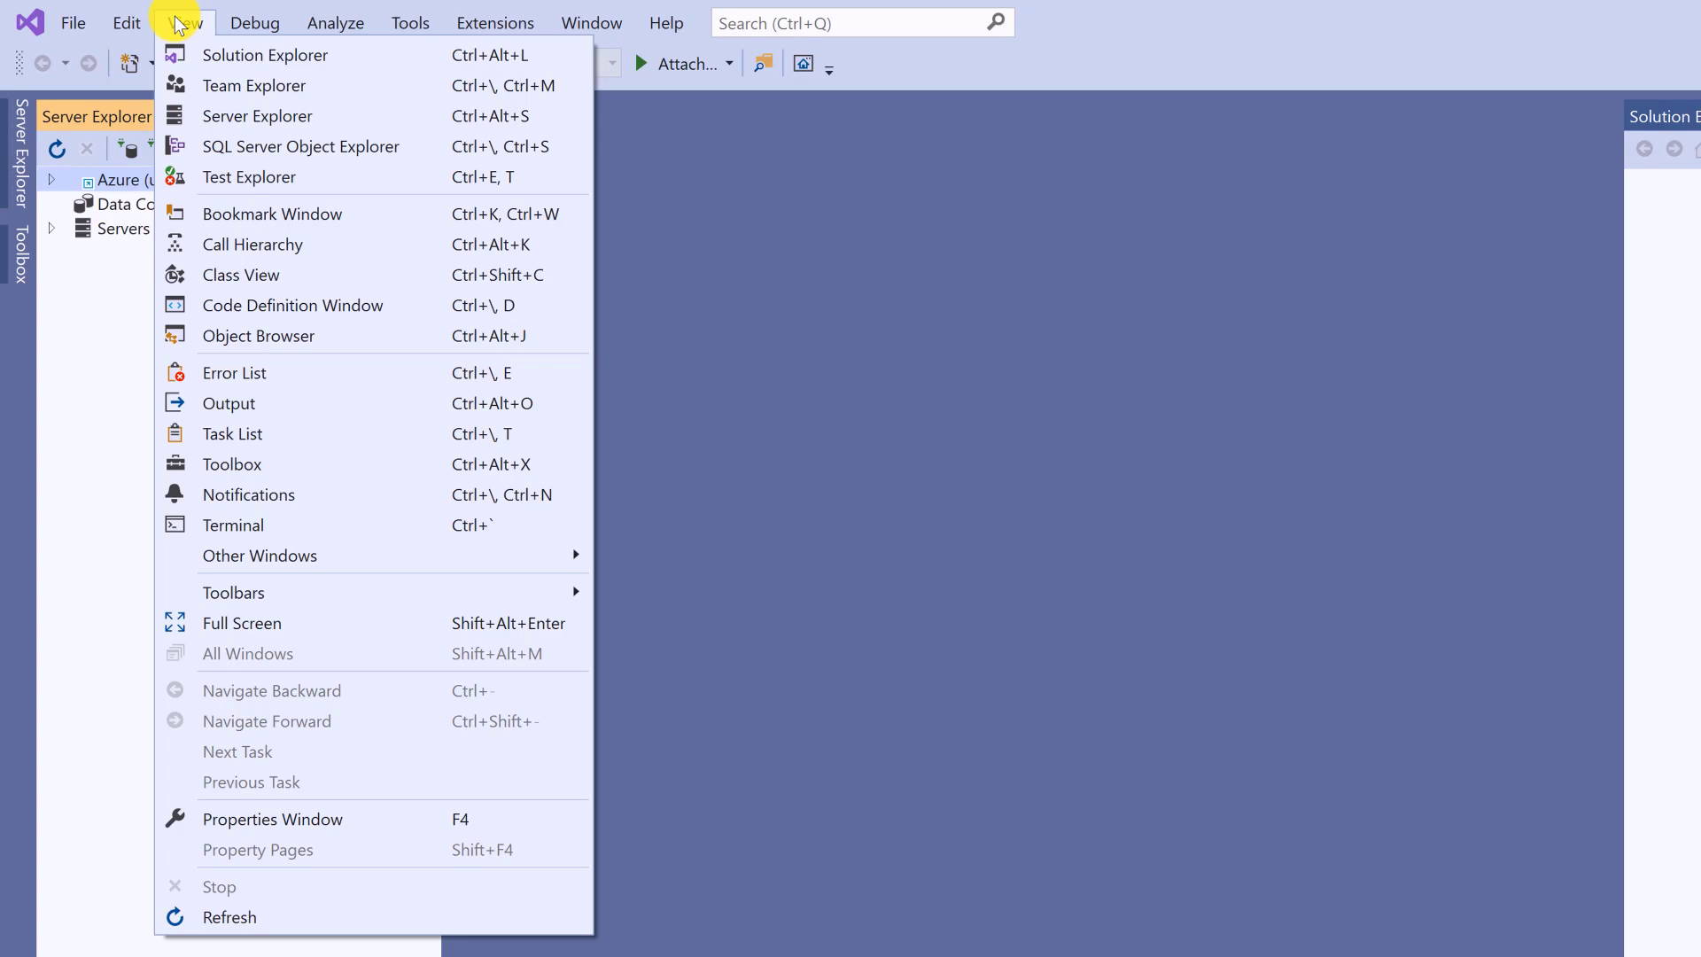
{"action": "left_click", "coordinate": [880, 186]}
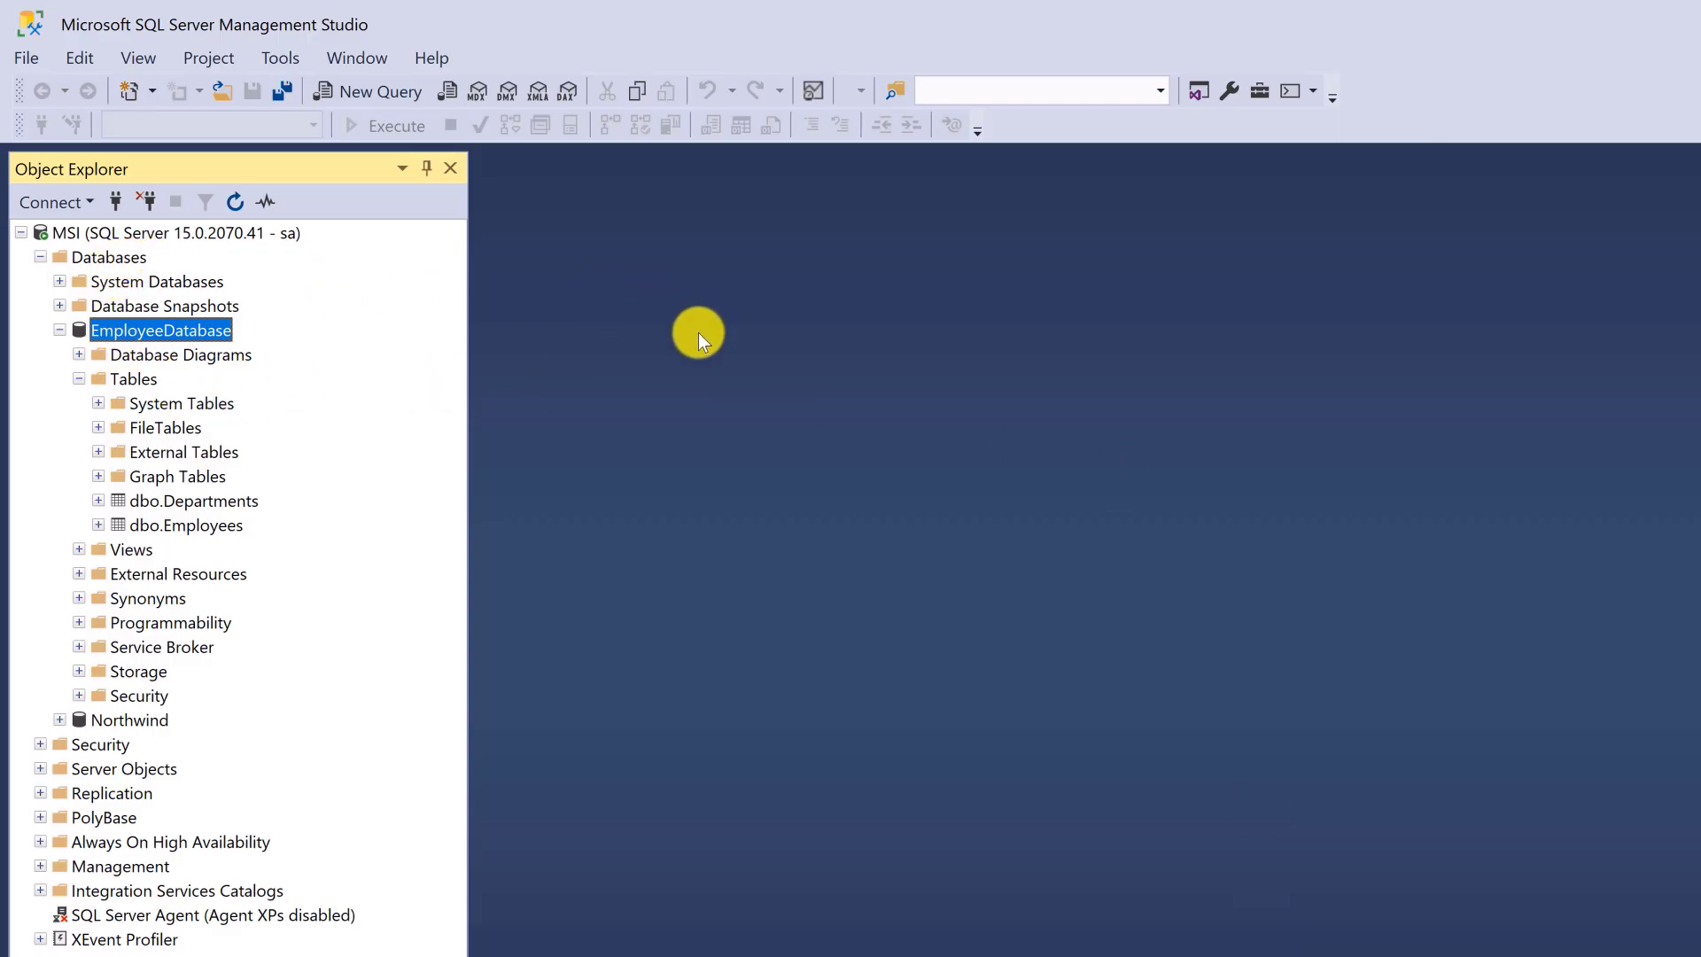
- Open the MSI server's Properties, confirm its Name is MSI, and close the dialog
{"action": "left_click", "coordinate": [128, 232]}
{"action": "right_click", "coordinate": [108, 234]}
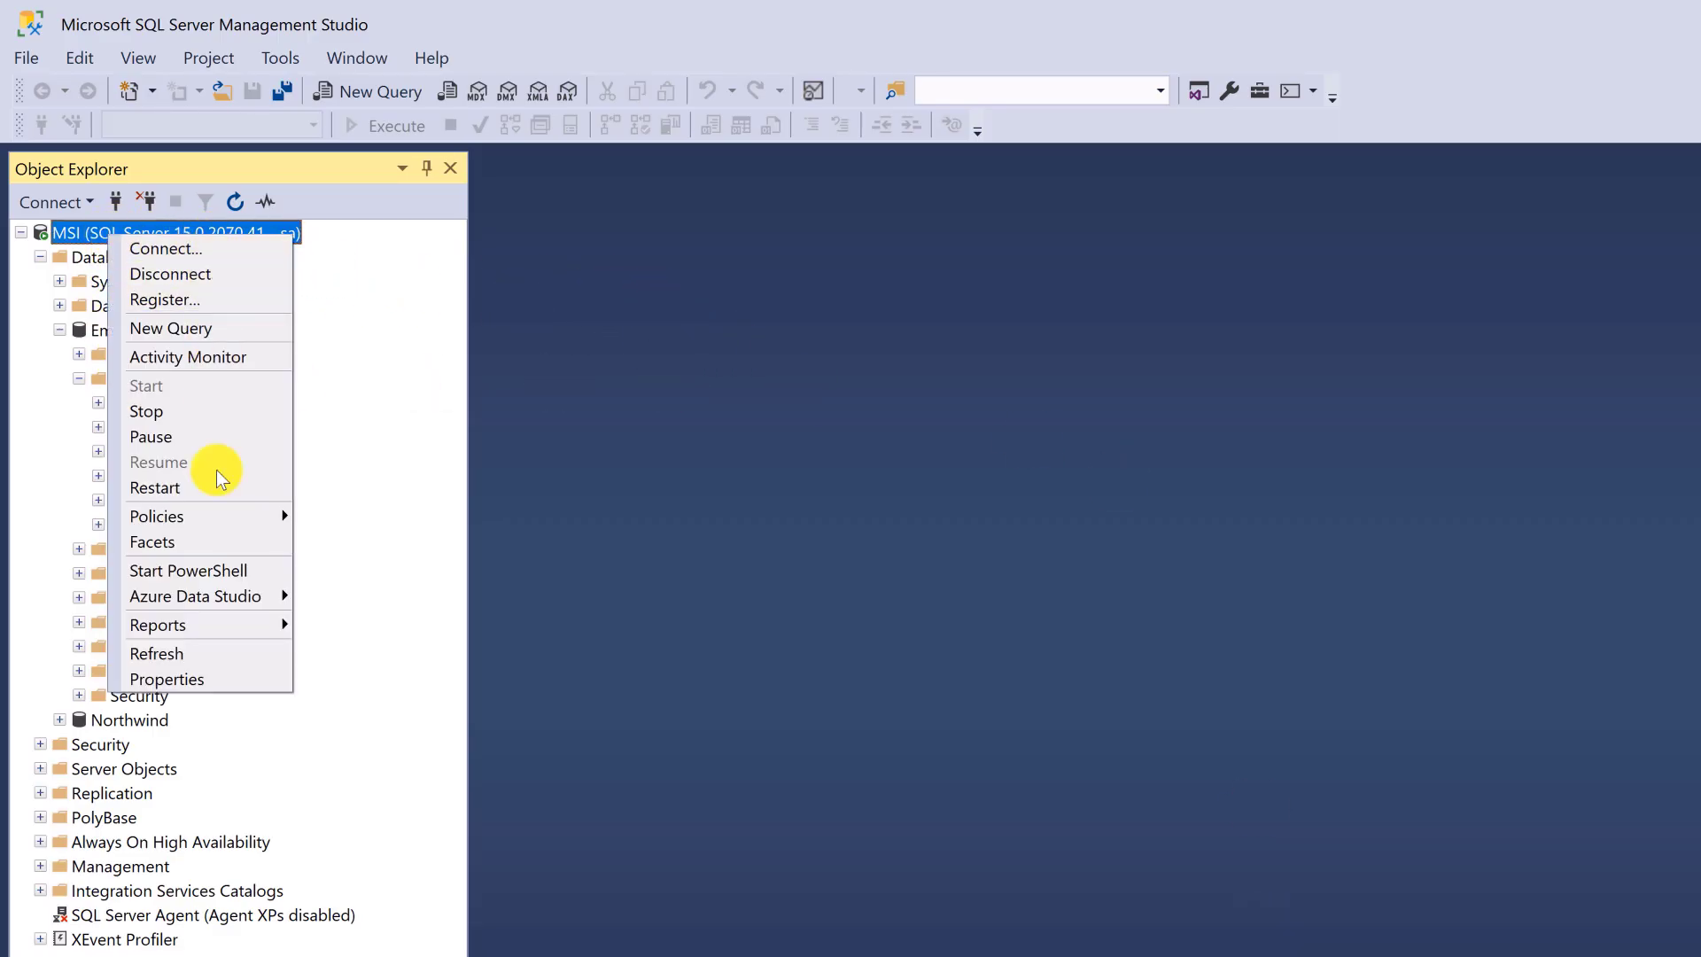
{"action": "left_click", "coordinate": [97, 236]}
{"action": "right_click", "coordinate": [97, 236]}
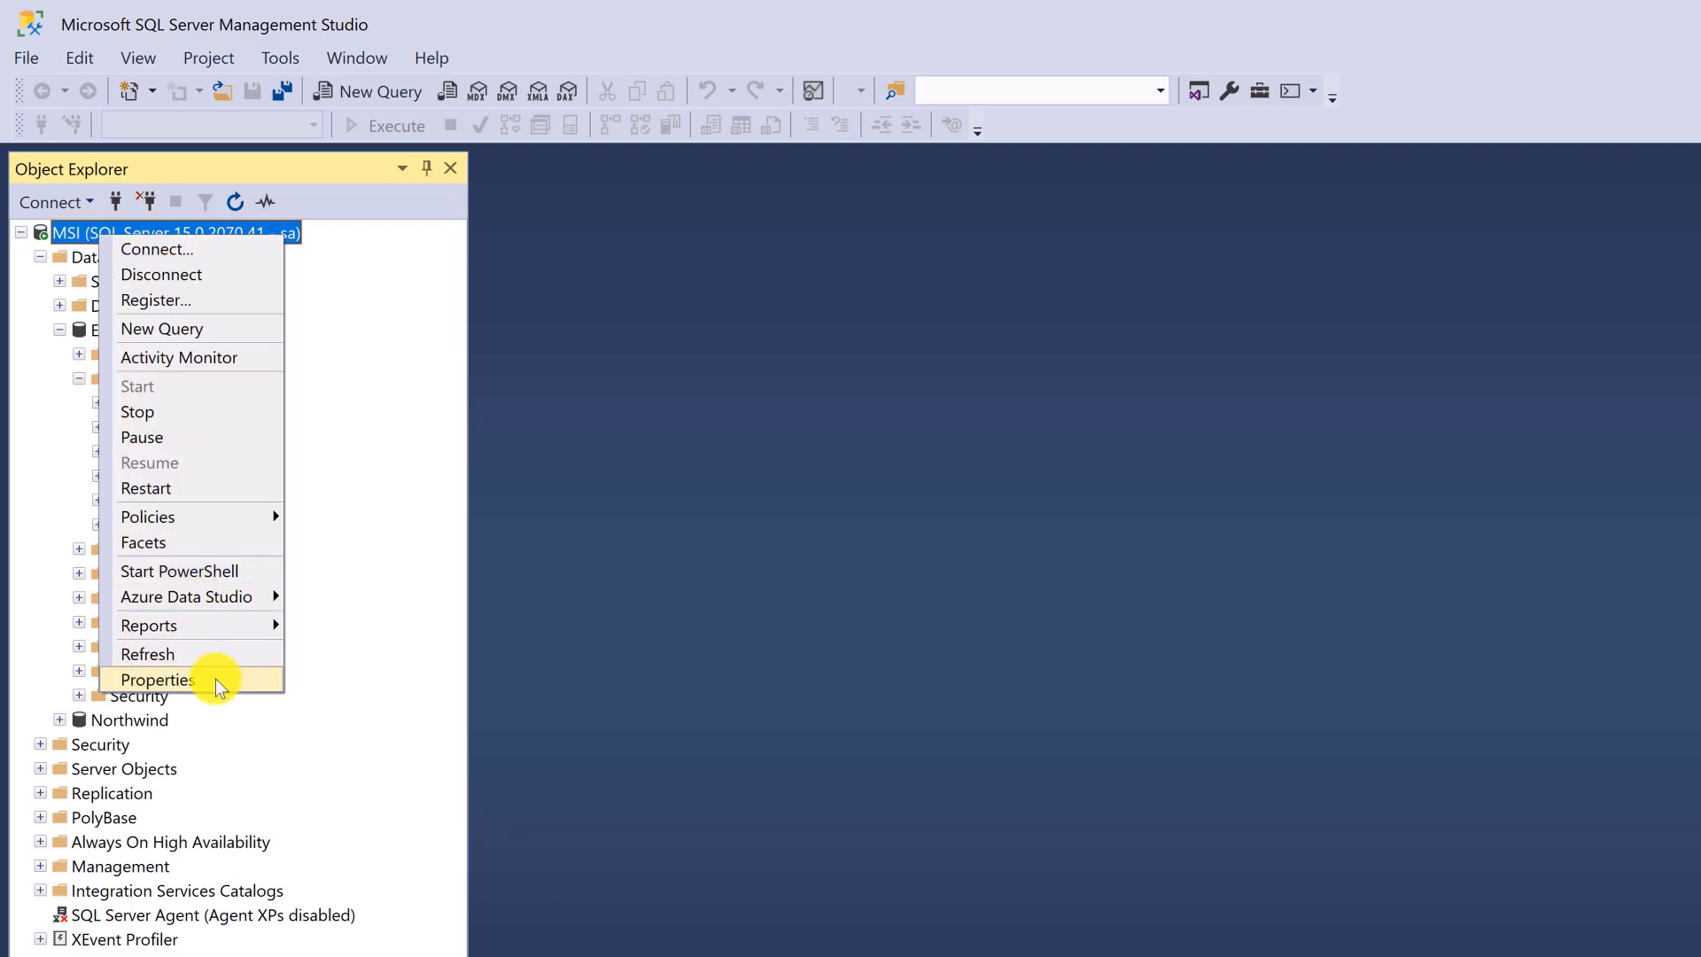
{"action": "left_click", "coordinate": [215, 678]}
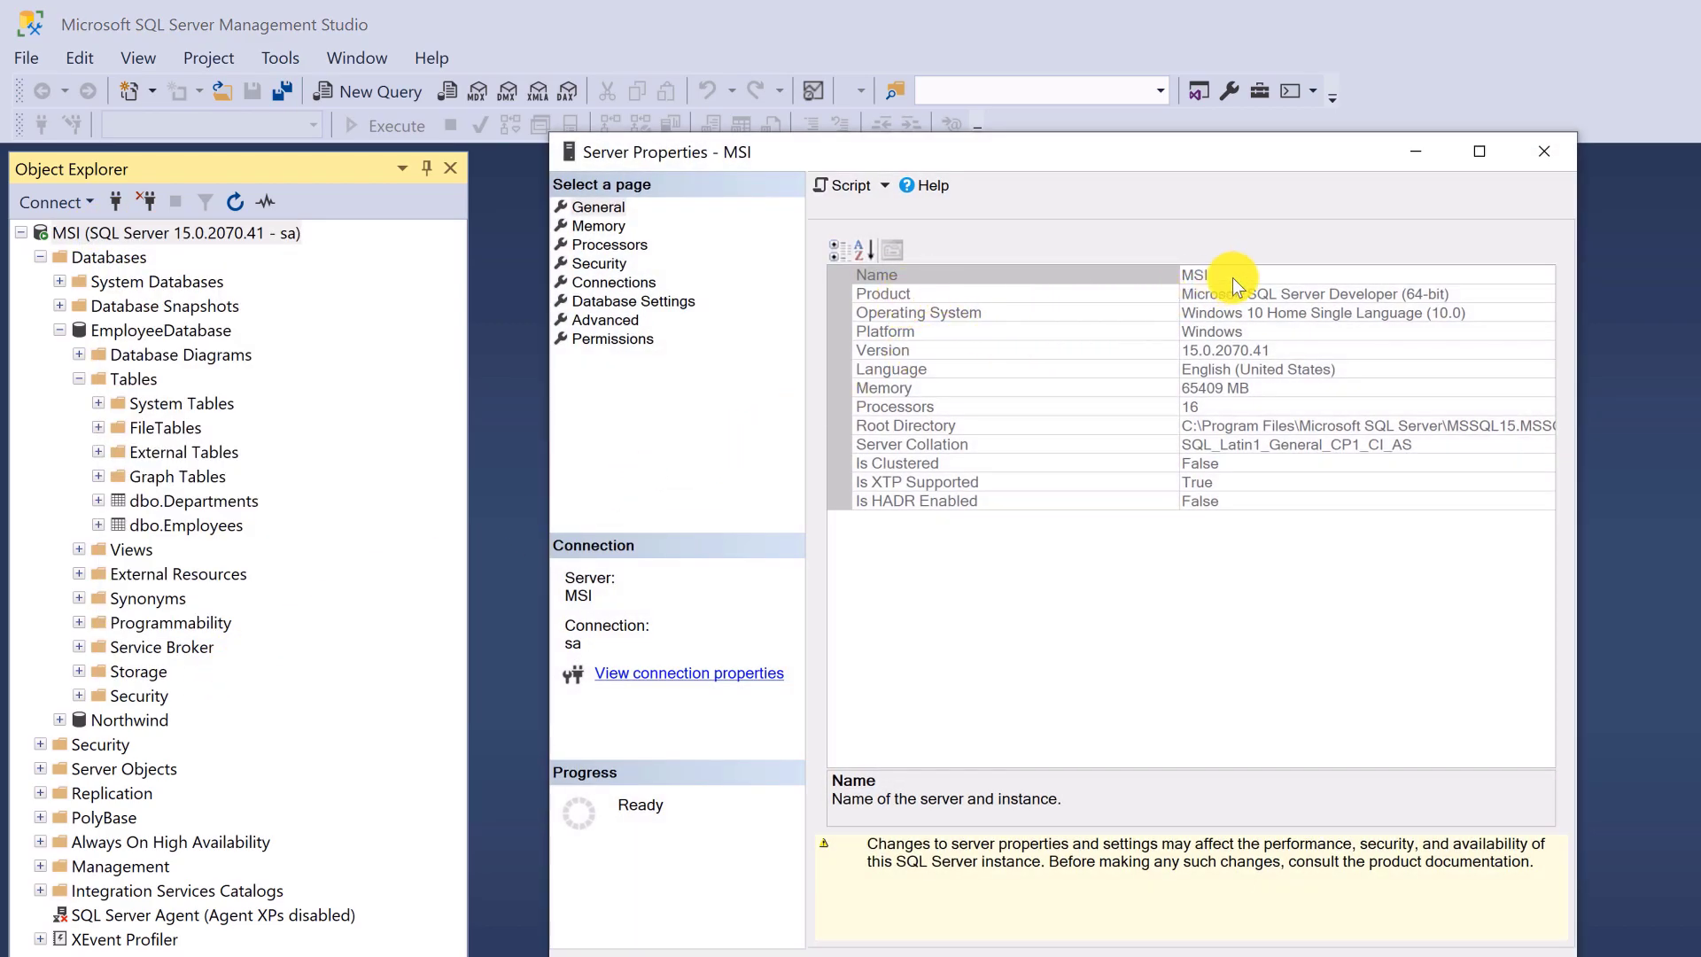
{"action": "left_click", "coordinate": [1240, 276]}
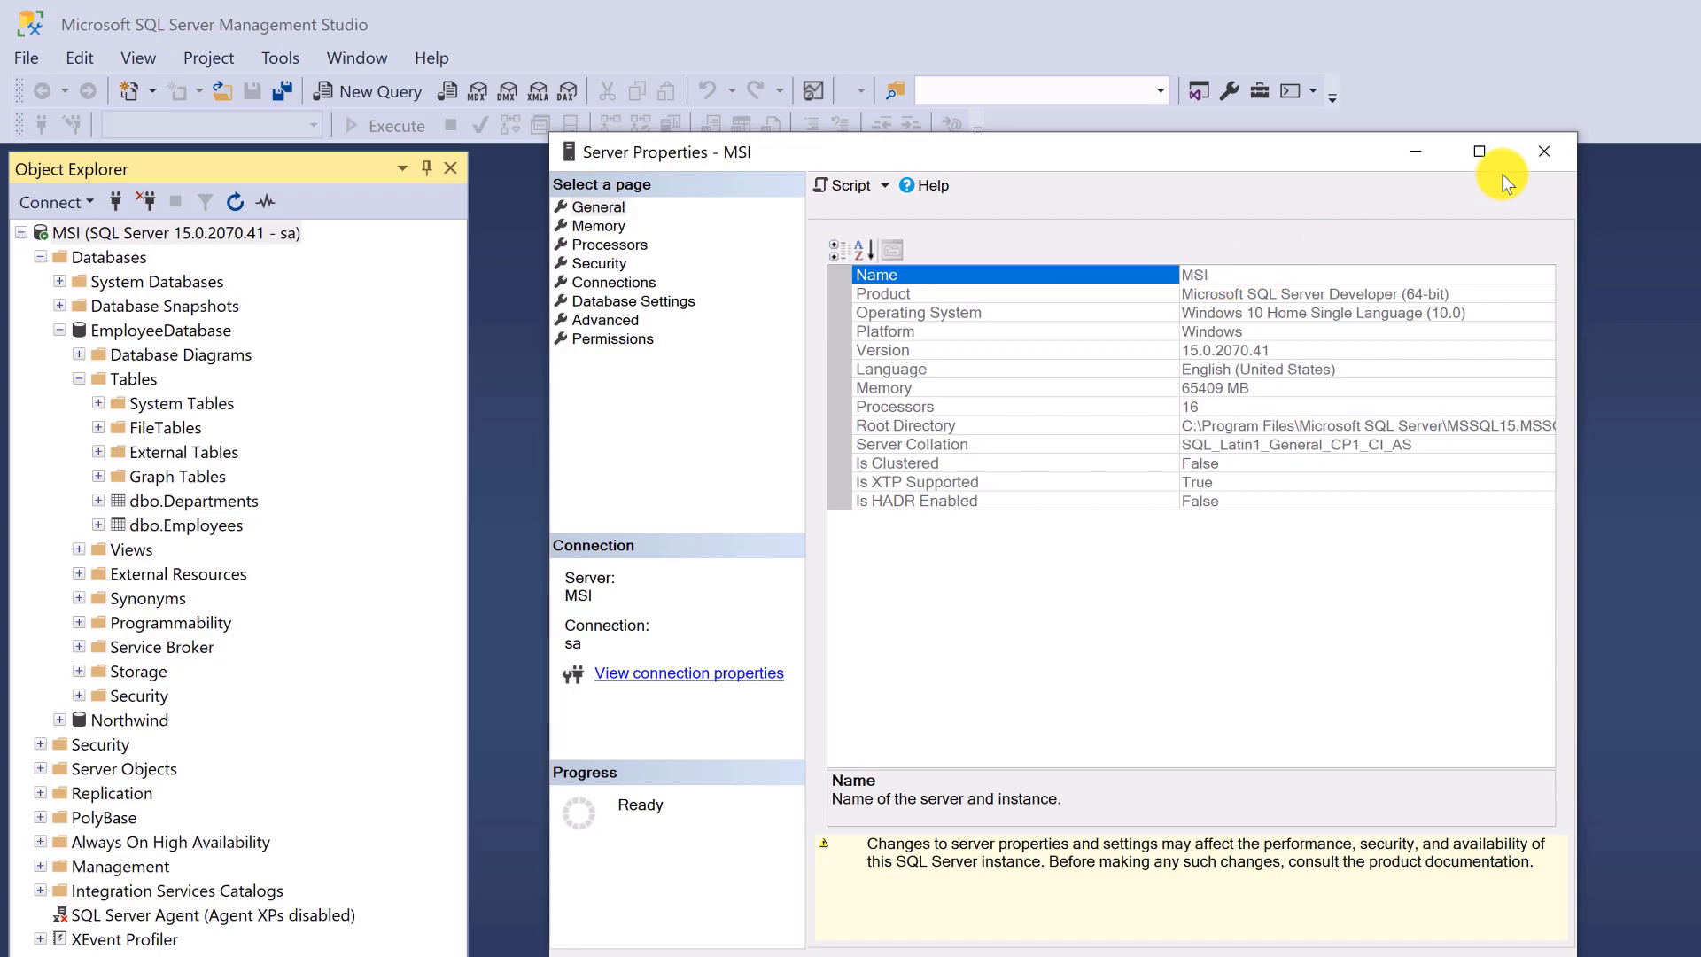
{"action": "left_click", "coordinate": [1535, 151]}
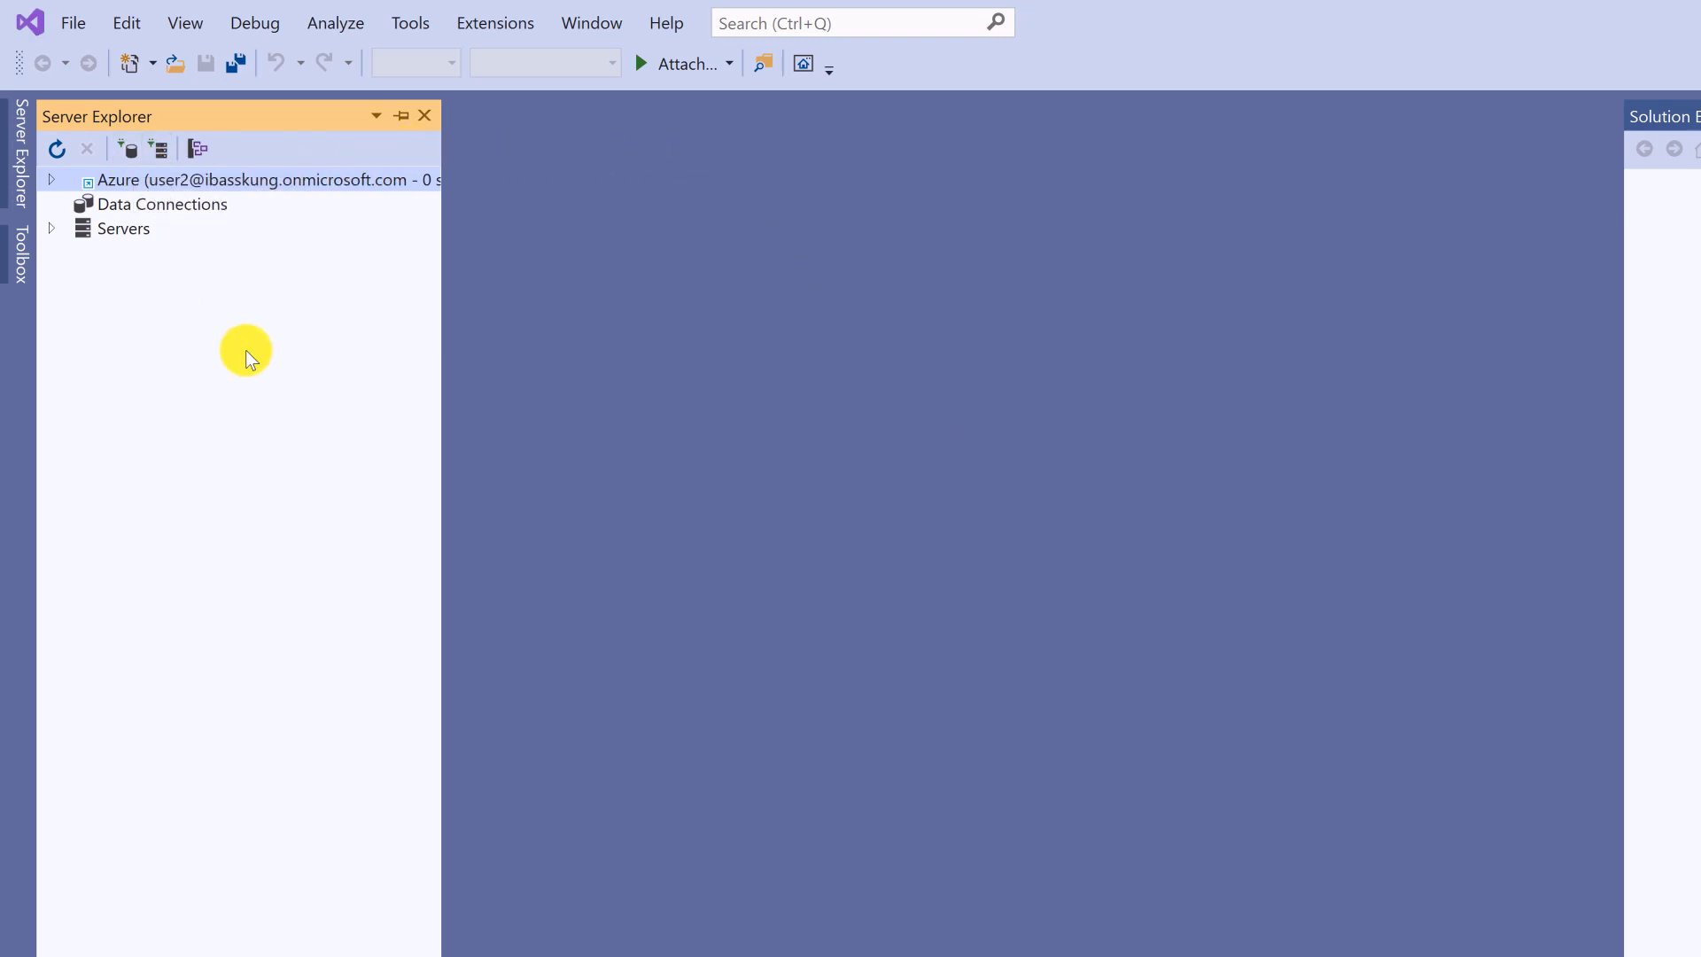
- Start a new data connection via Add Connection on the Data Connections node
{"action": "left_click", "coordinate": [142, 205]}
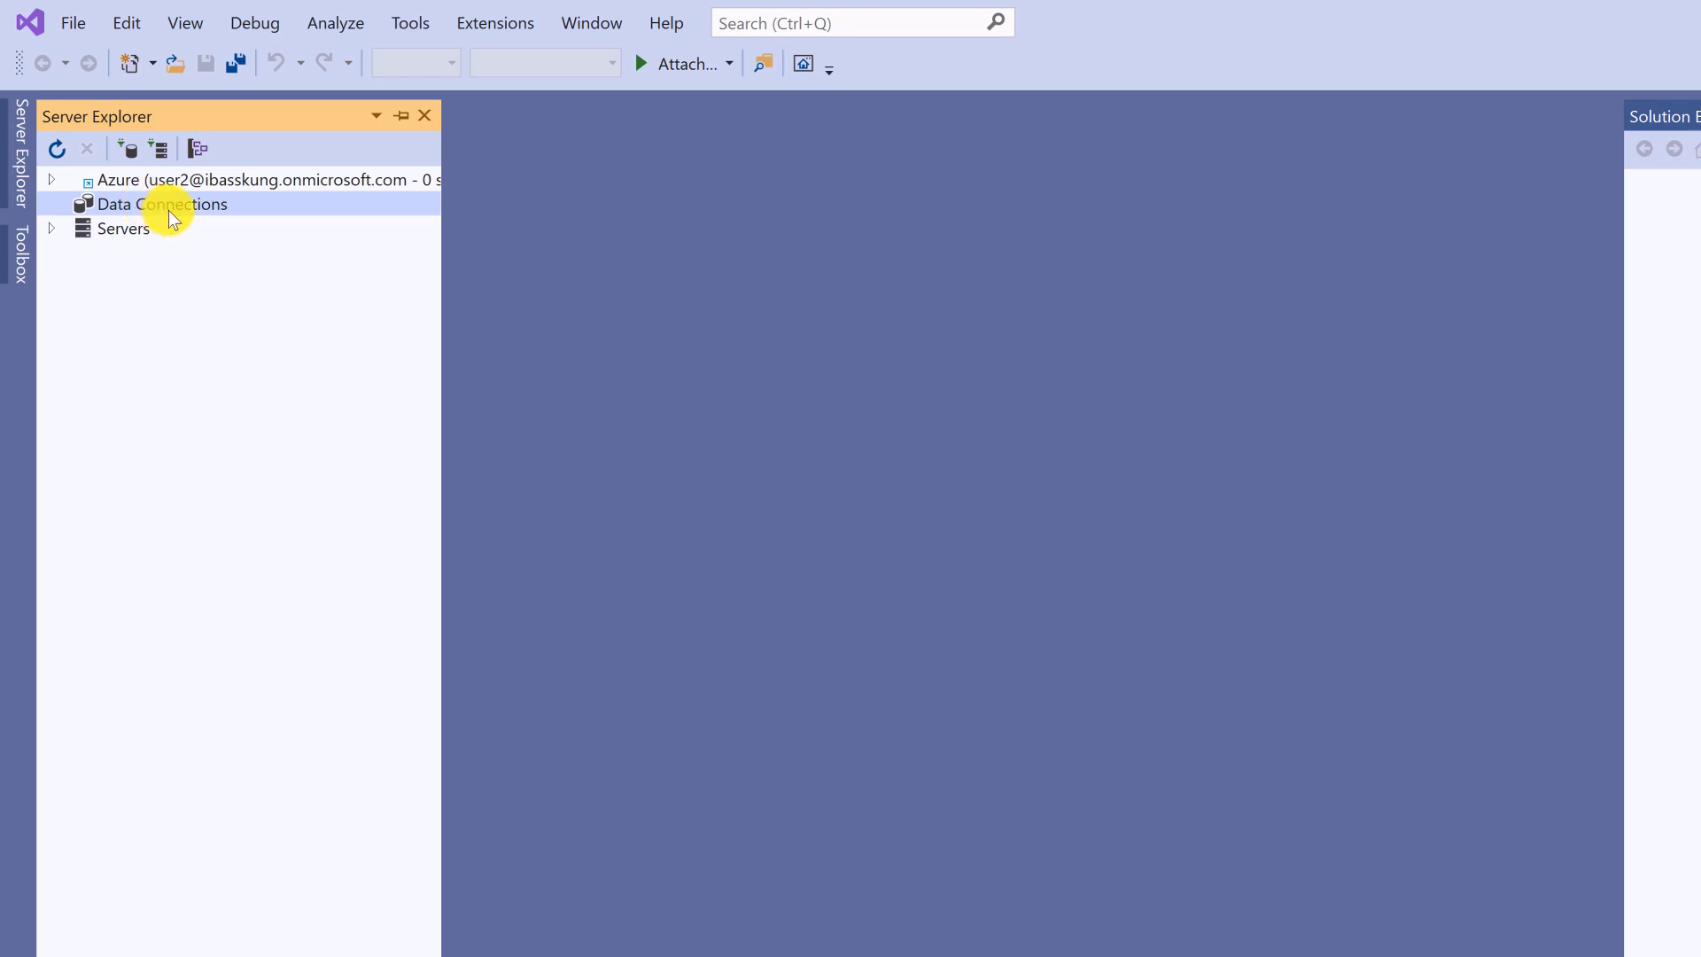
{"action": "right_click", "coordinate": [170, 209]}
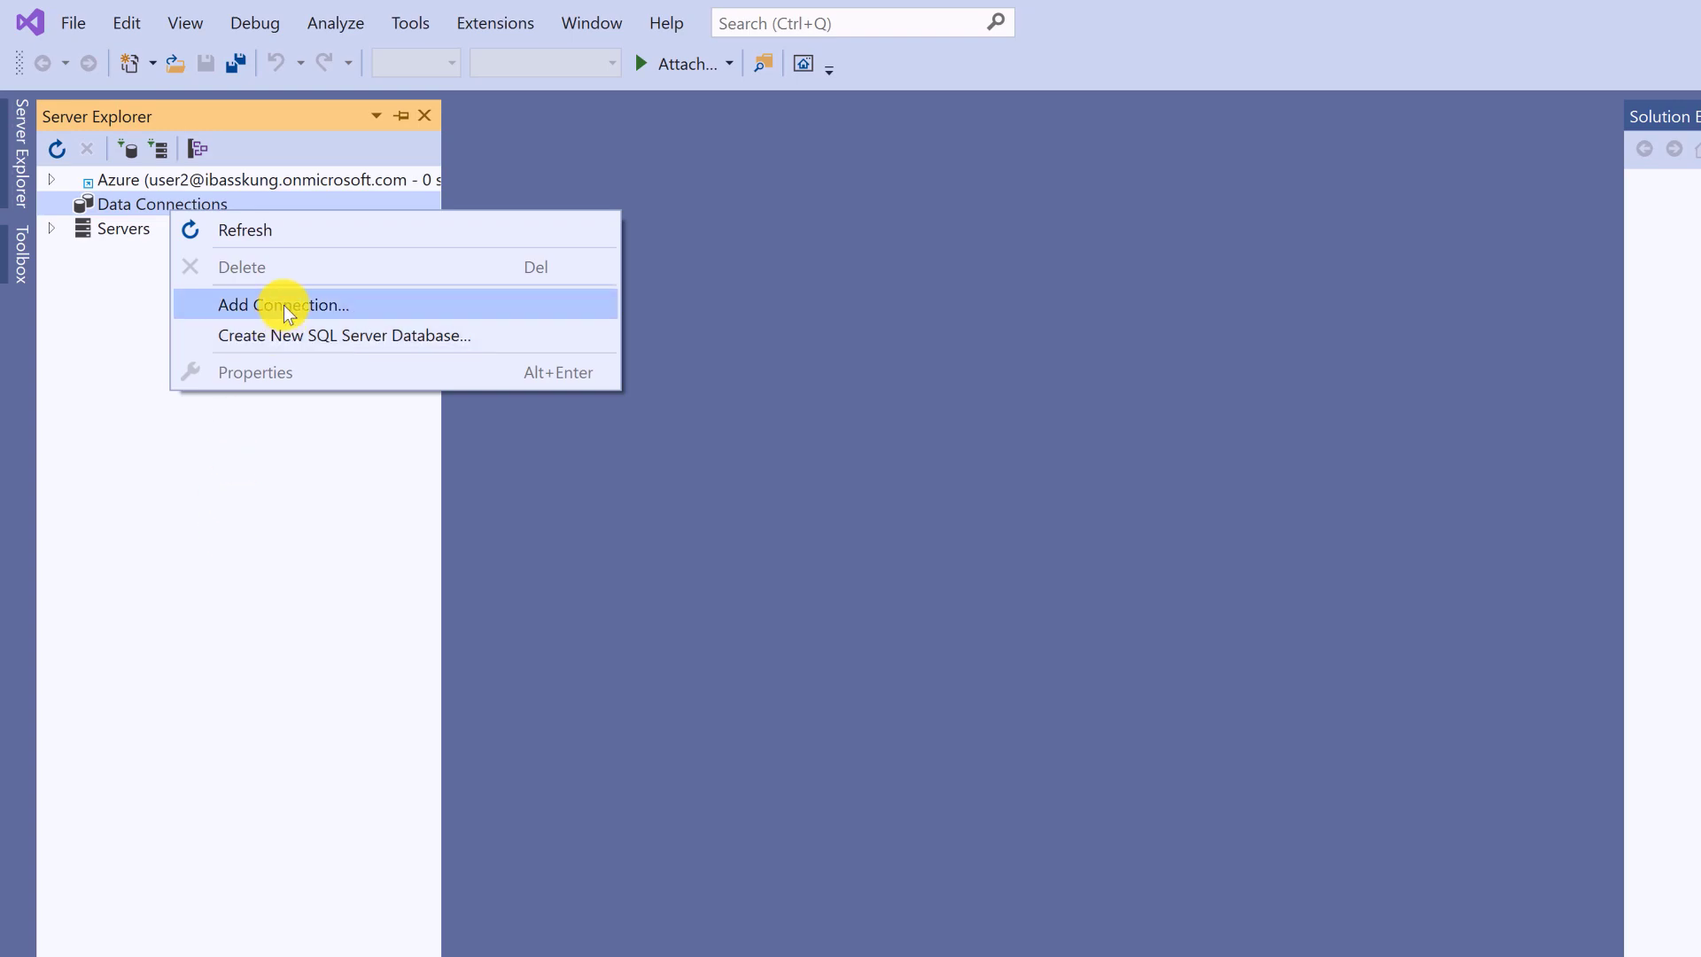
{"action": "left_click", "coordinate": [34, 277]}
{"action": "right_click", "coordinate": [198, 209]}
{"action": "left_click", "coordinate": [372, 296]}
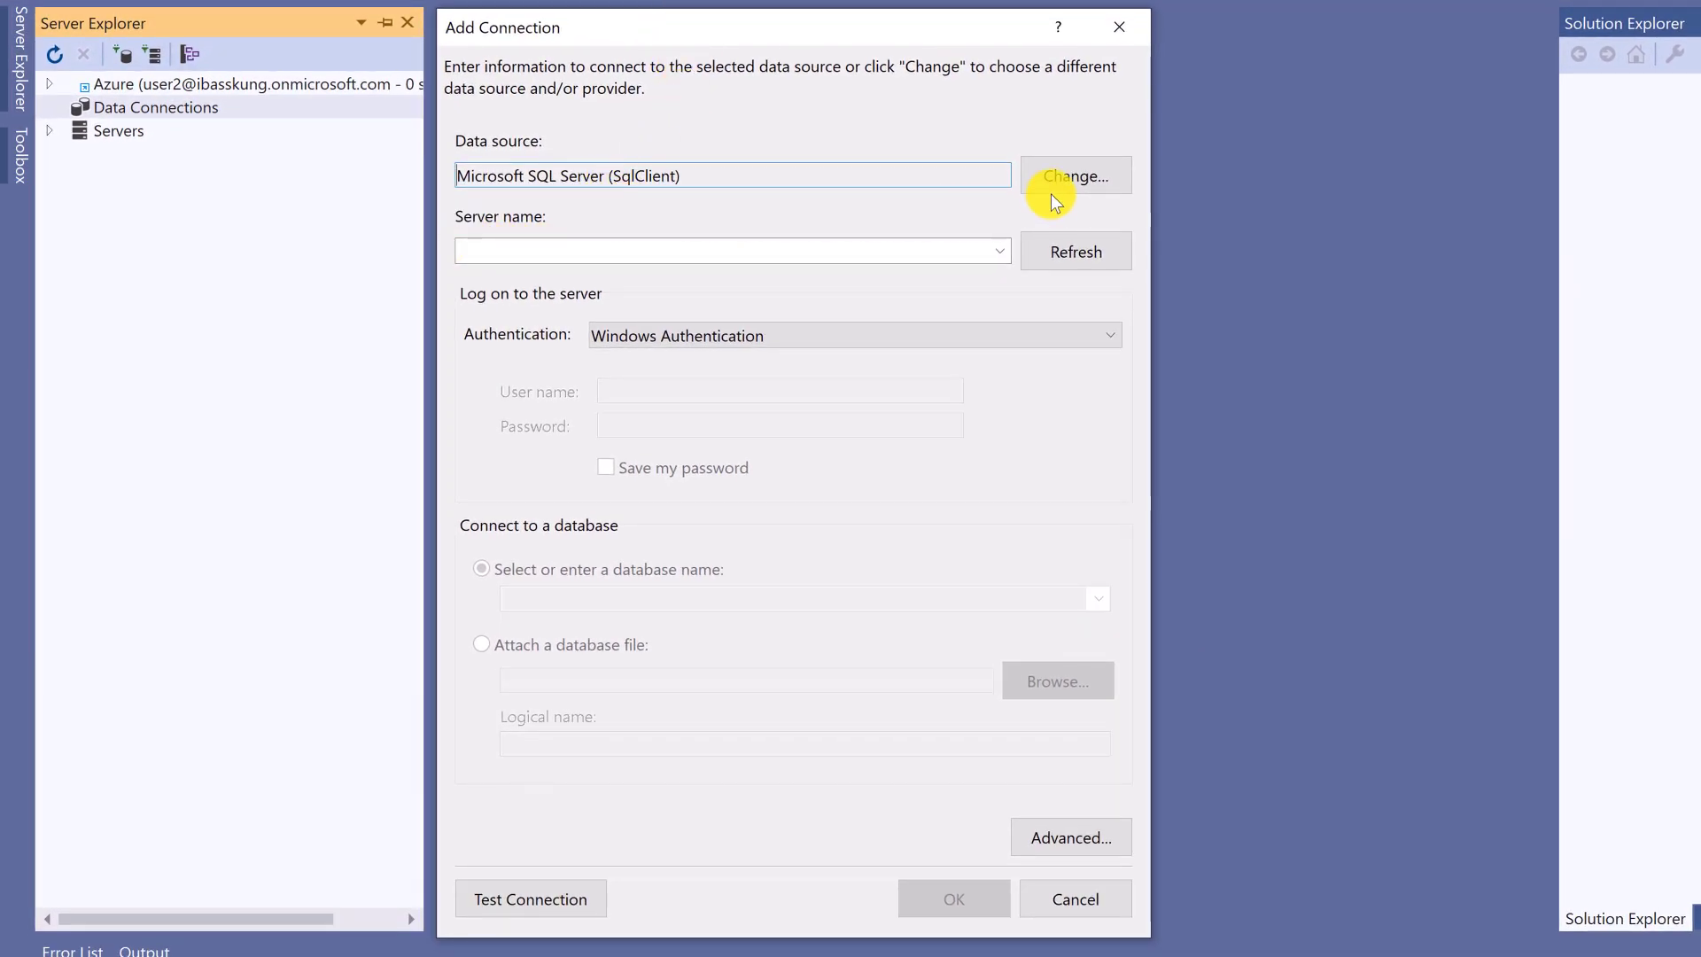
- Change the data source to Microsoft SQL Server (SqlClient)
{"action": "left_click_drag", "start_coordinate": [721, 178], "coordinate": [676, 169]}
{"action": "left_click", "coordinate": [588, 175]}
{"action": "left_click", "coordinate": [677, 176]}
{"action": "left_click", "coordinate": [1092, 182]}
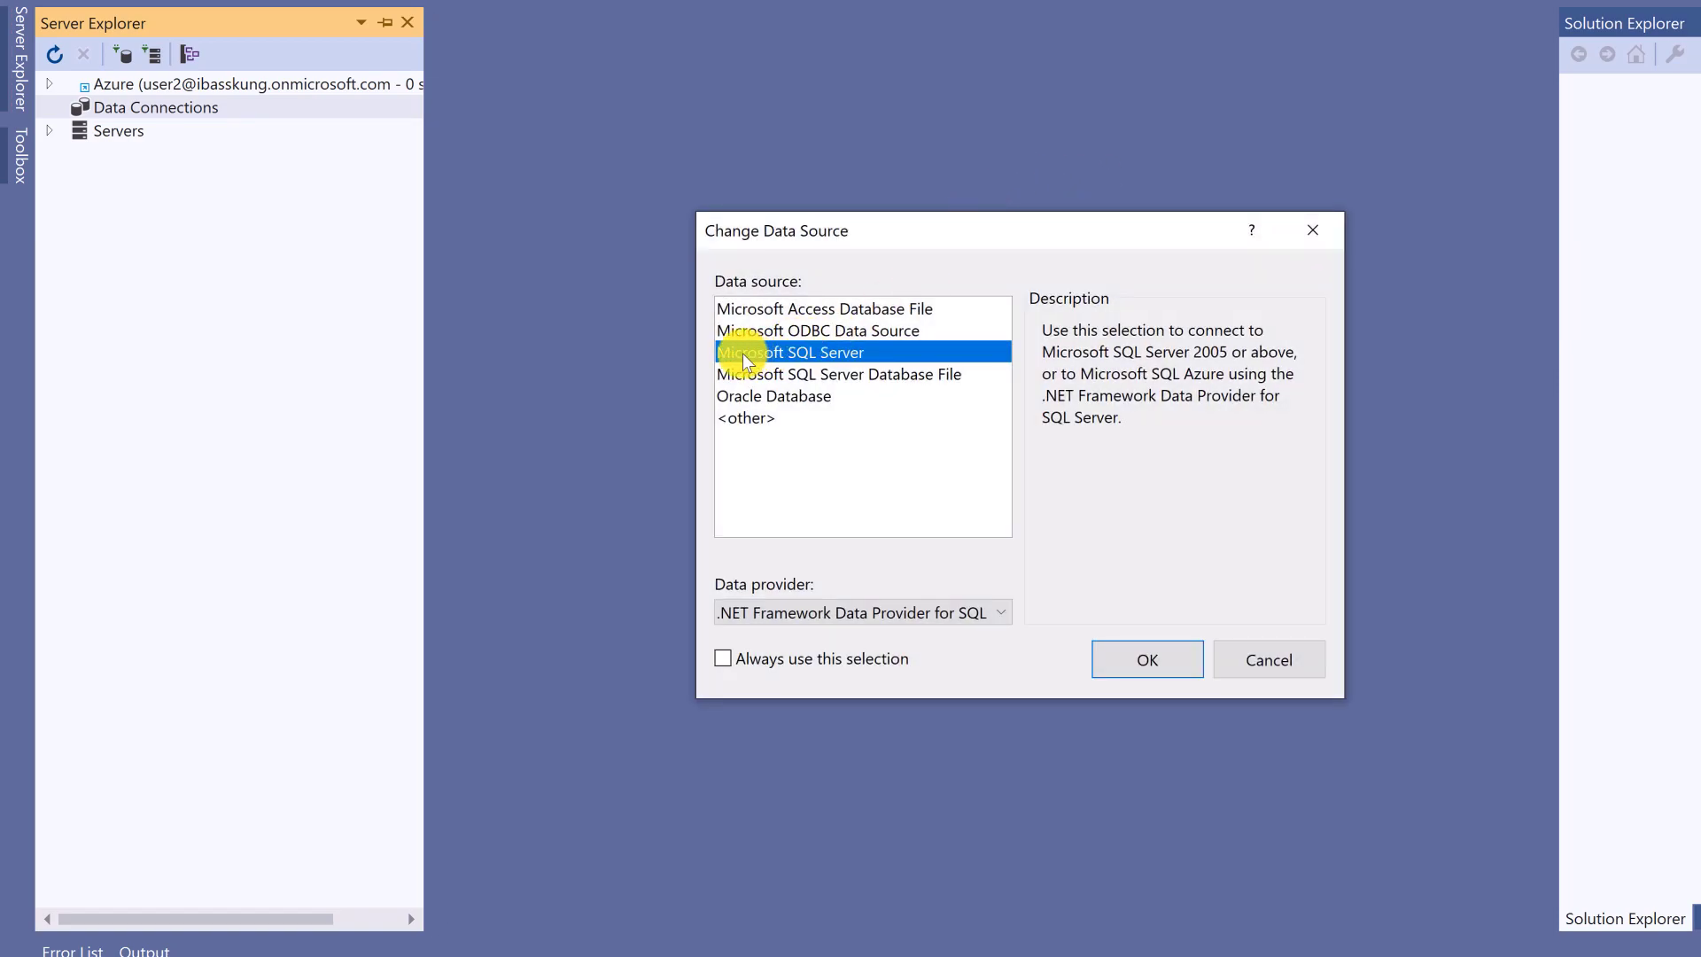
{"action": "left_click", "coordinate": [1143, 659]}
{"action": "left_click_drag", "start_coordinate": [953, 12], "coordinate": [739, 22]}
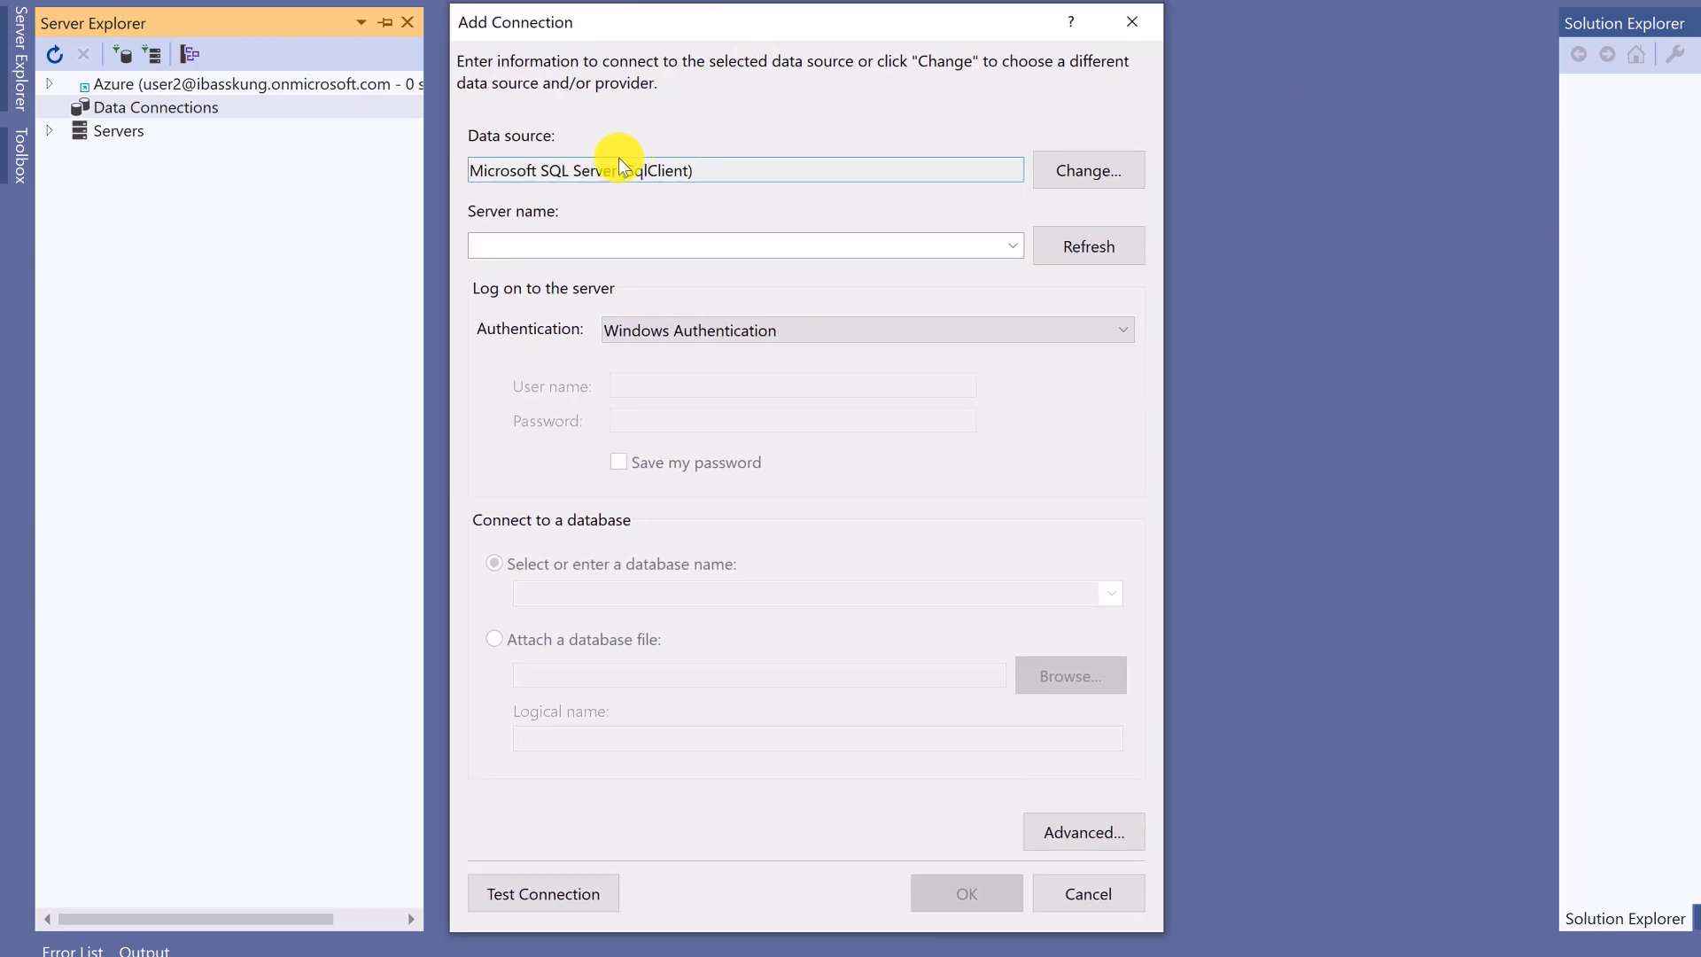
- Enter server MSI with SQL Server Authentication, fill in the credentials, save the password, and test
{"action": "left_click", "coordinate": [540, 240]}
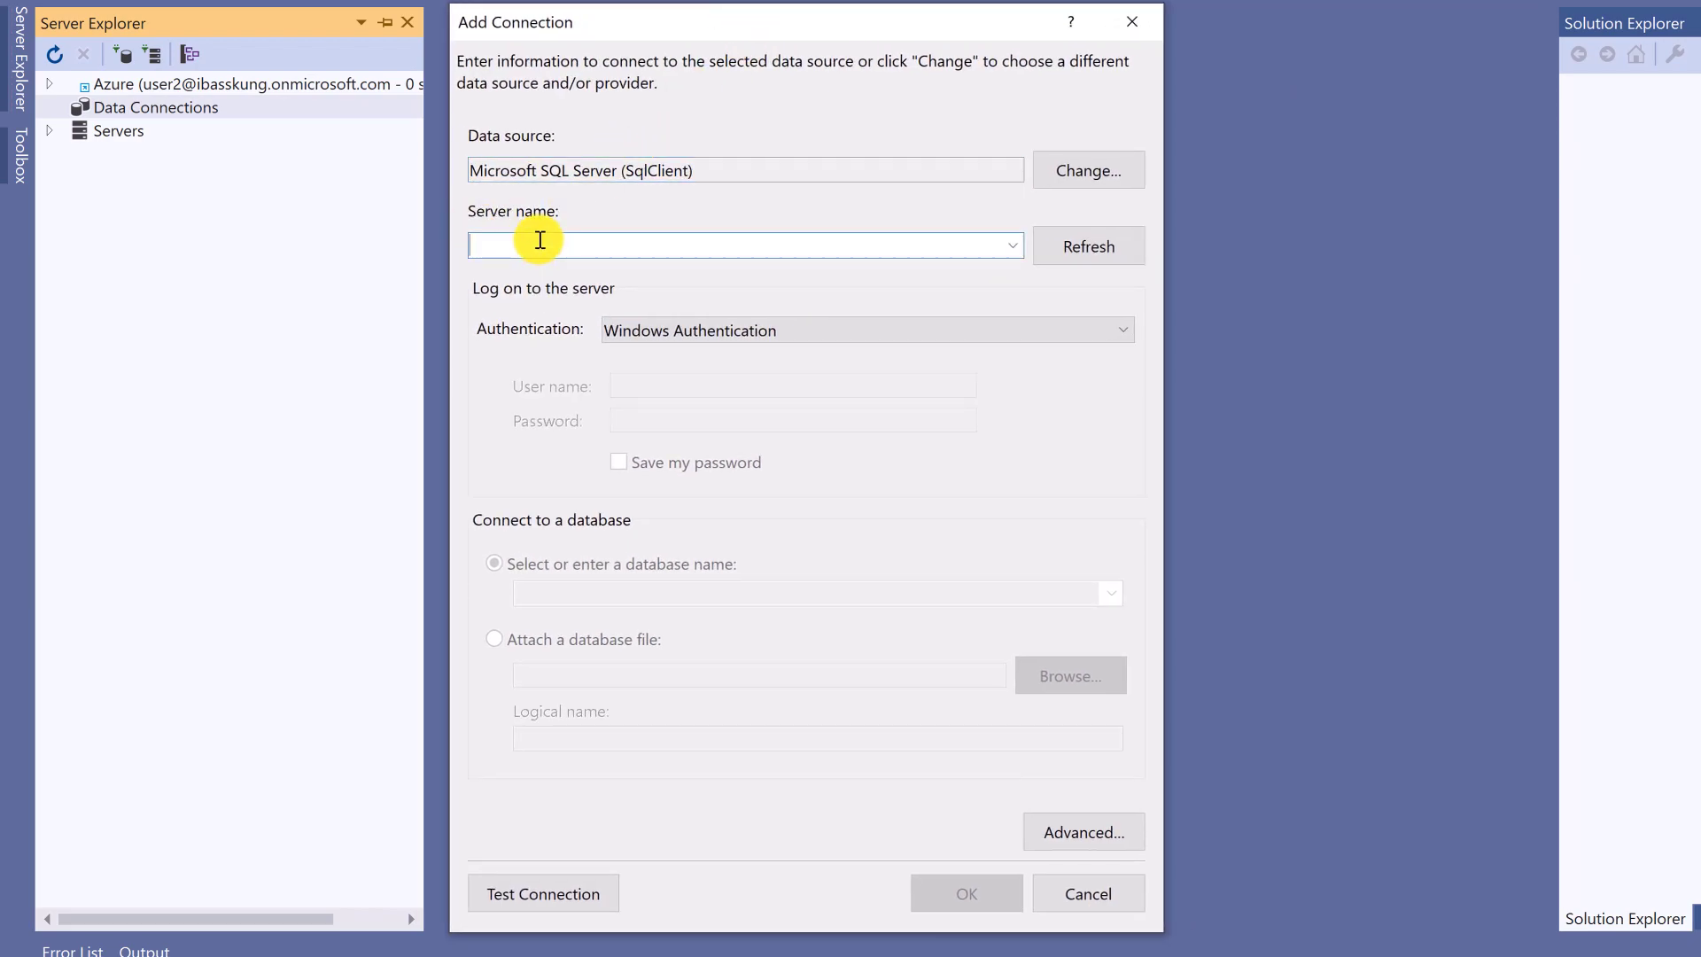
{"action": "type", "text": "MSI"}
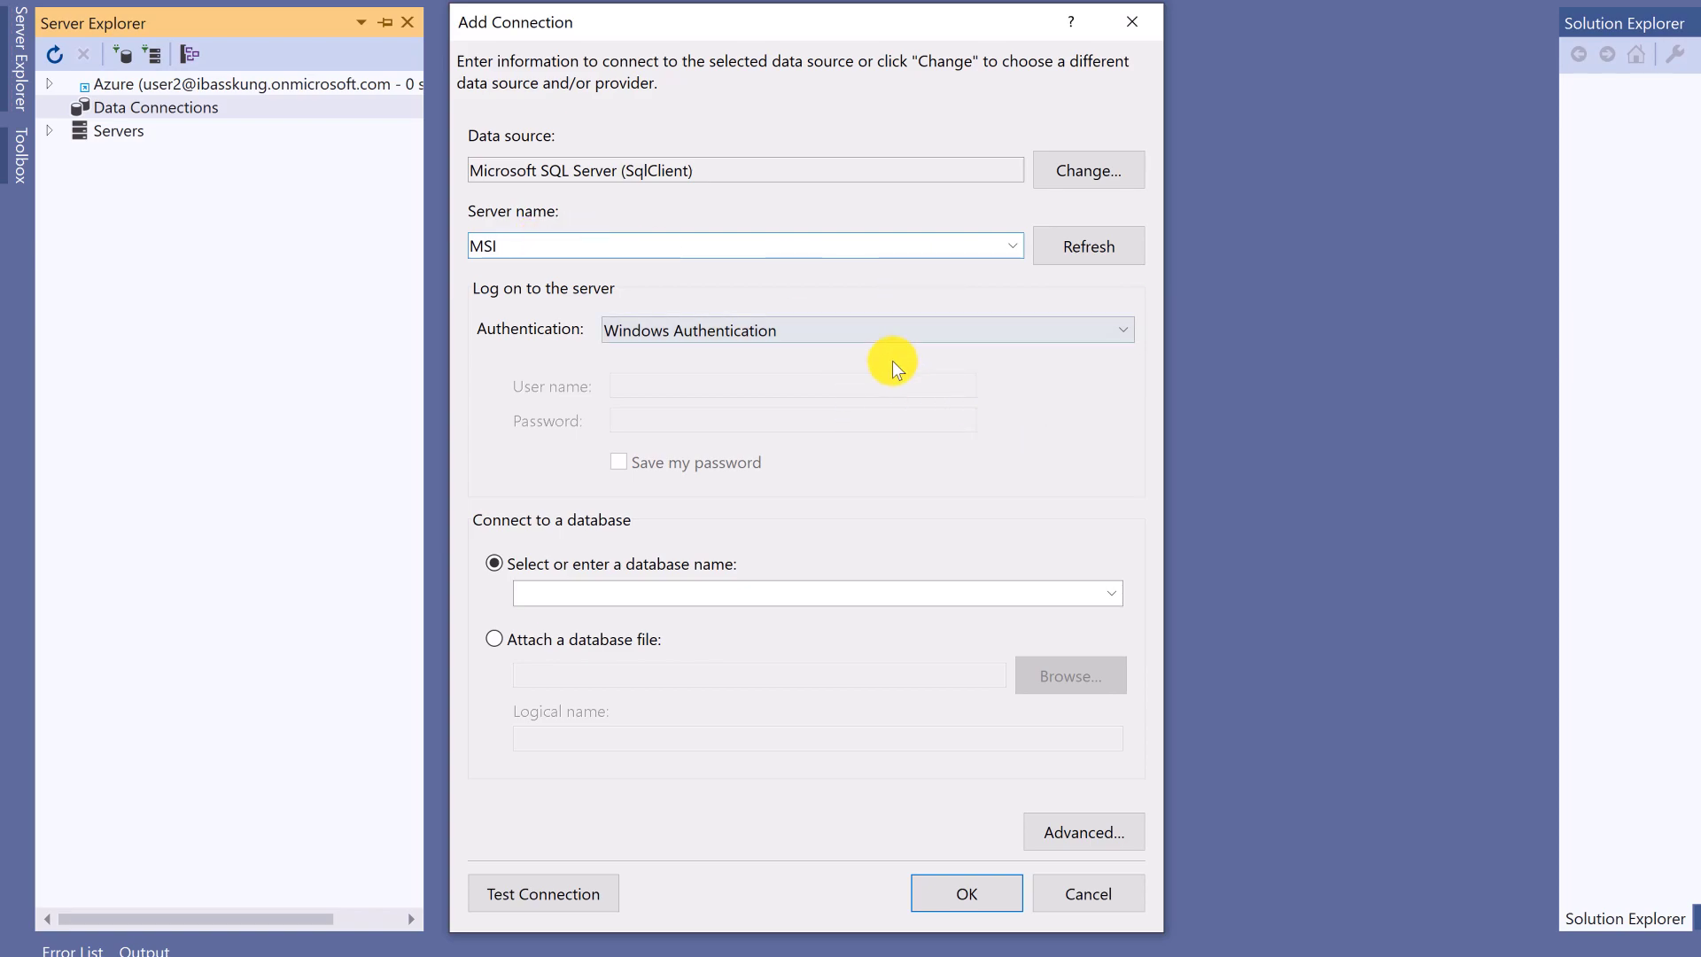
{"action": "left_click", "coordinate": [1122, 332]}
{"action": "left_click", "coordinate": [864, 380]}
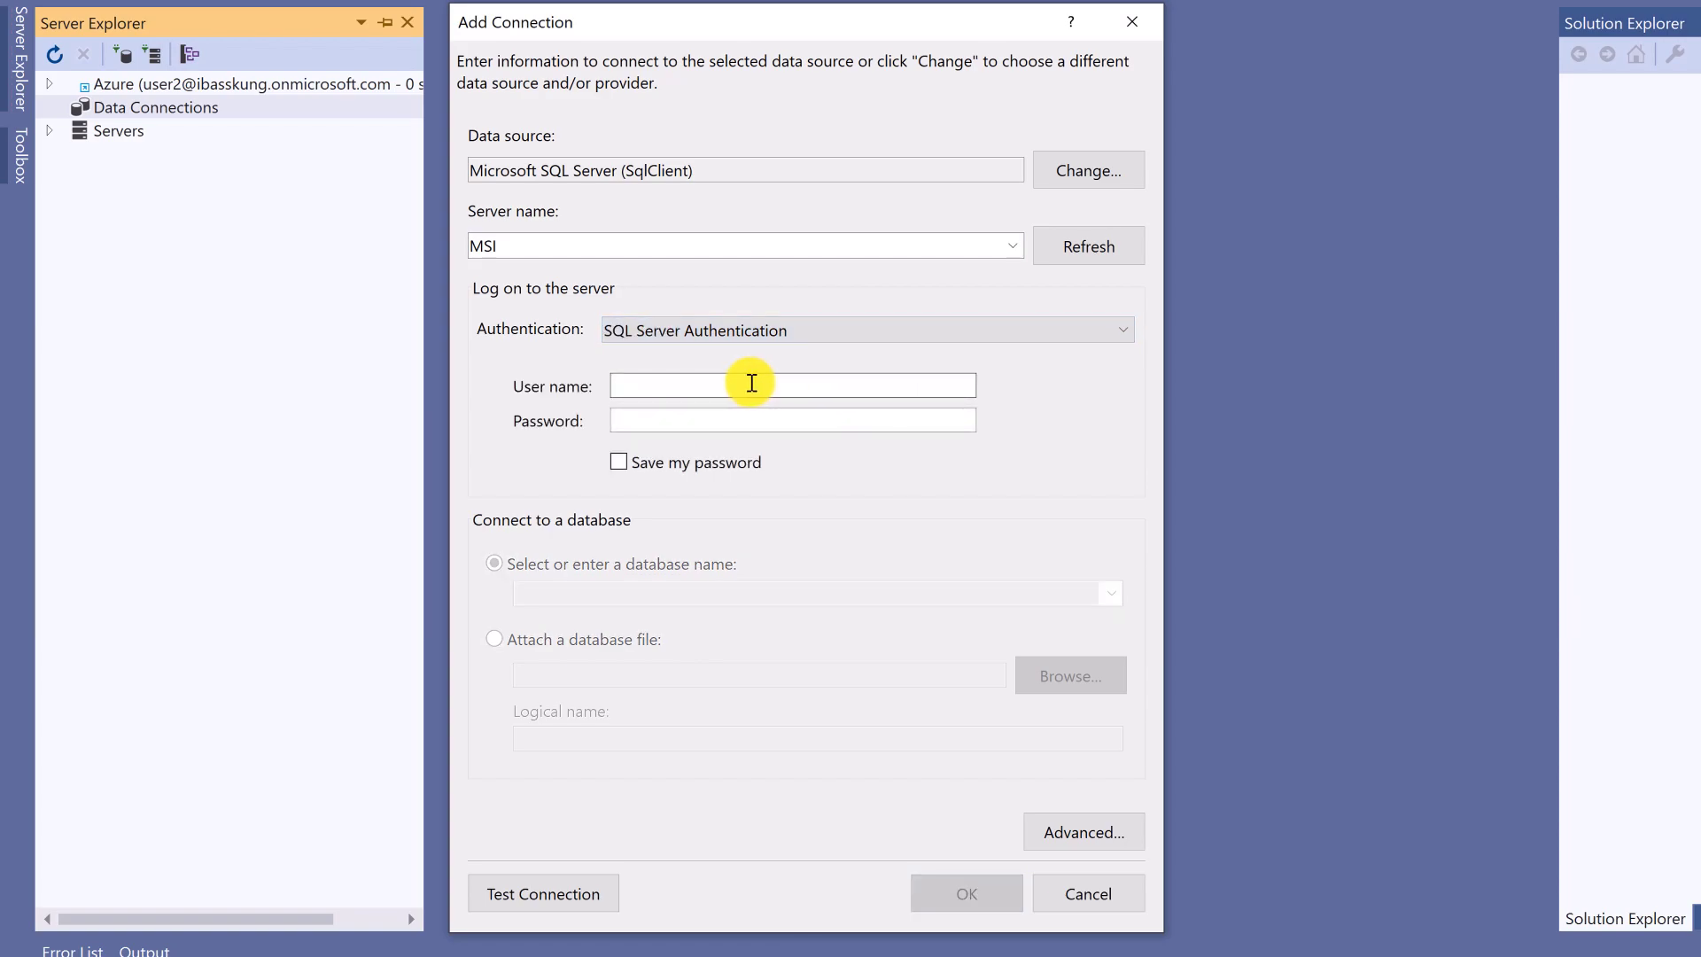
{"action": "key", "text": "Tab"}
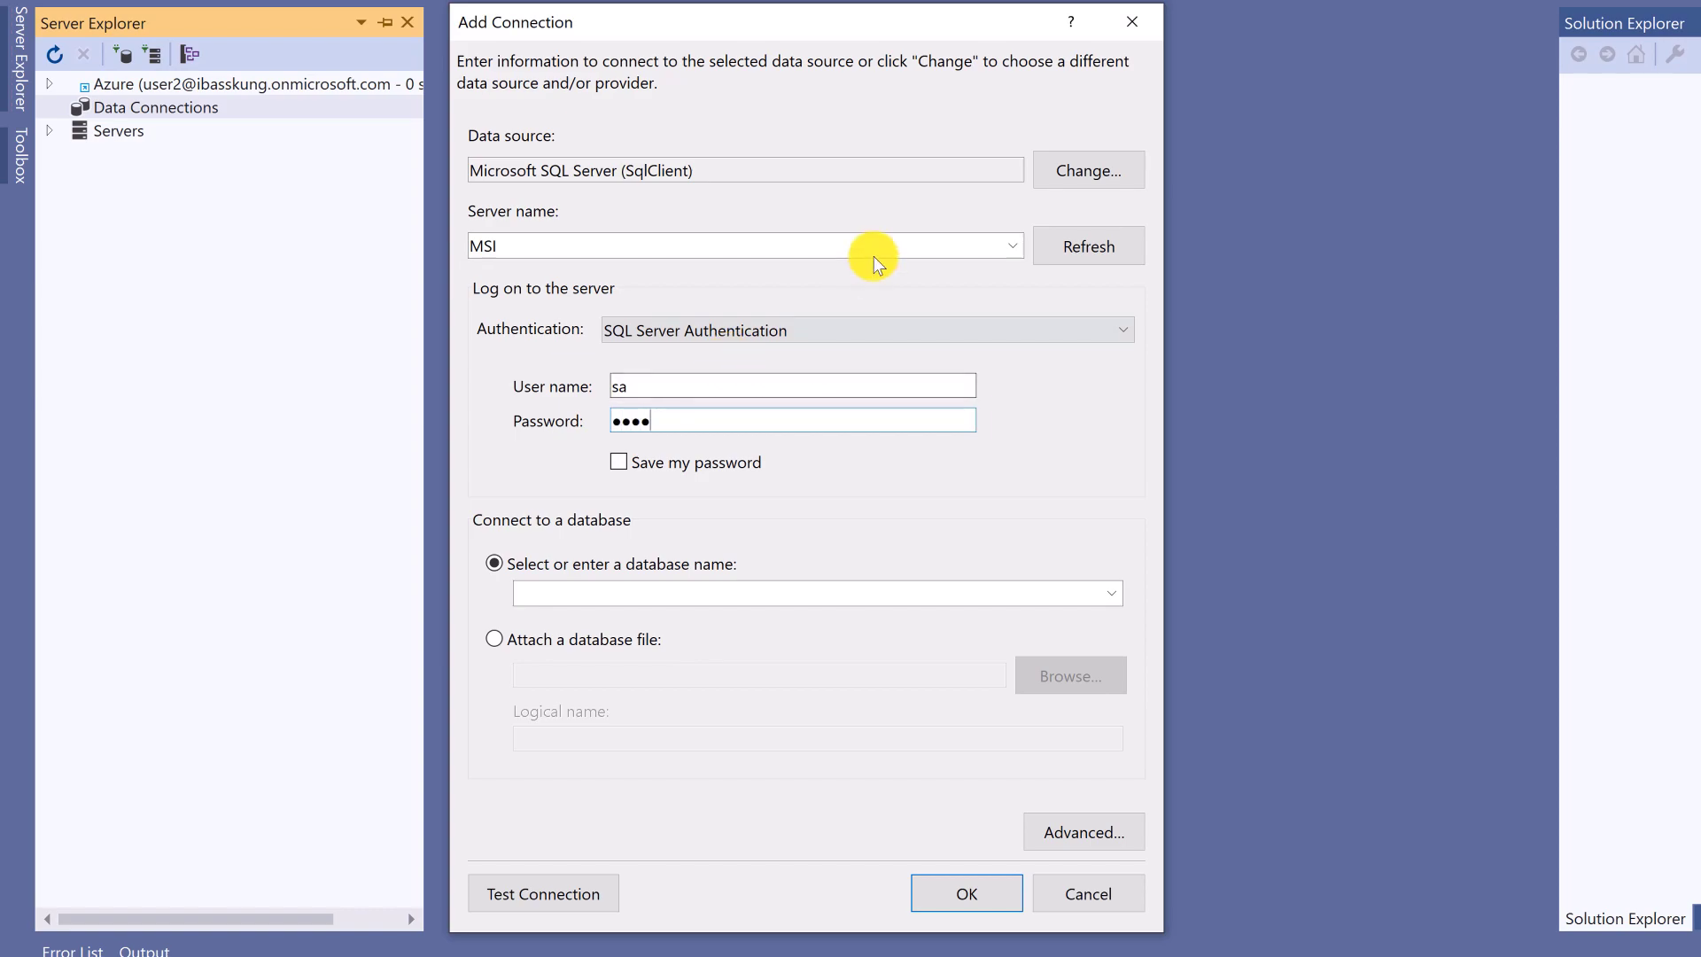
{"action": "left_click", "coordinate": [619, 461]}
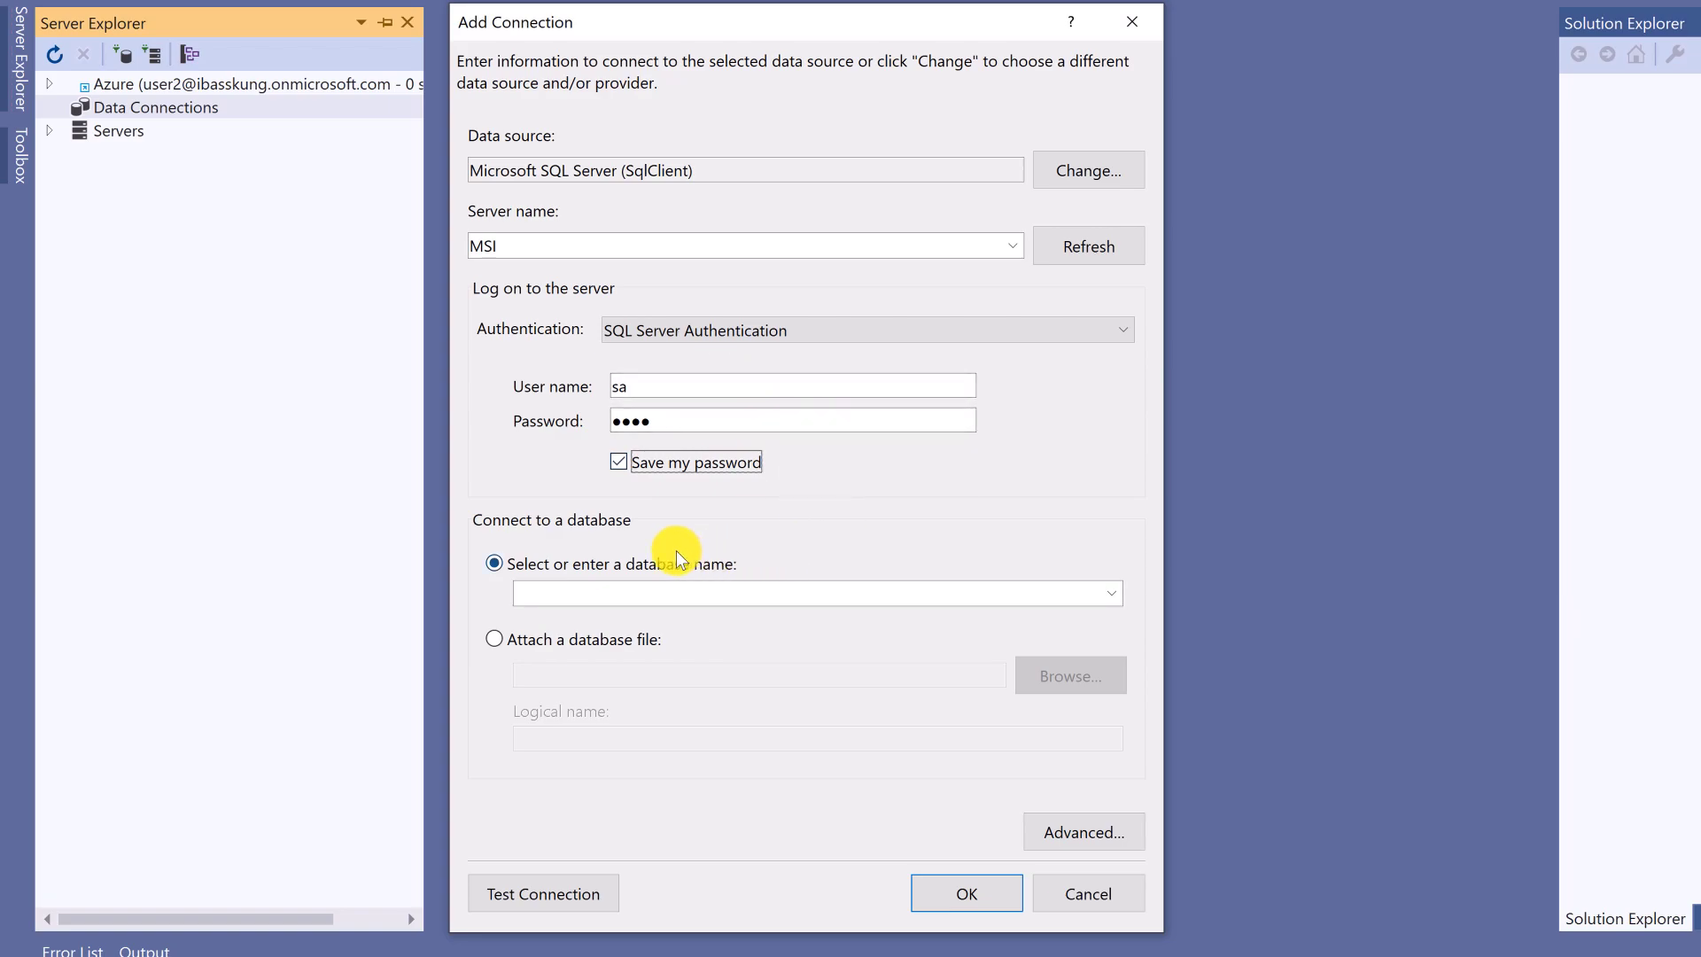
{"action": "left_click", "coordinate": [494, 896]}
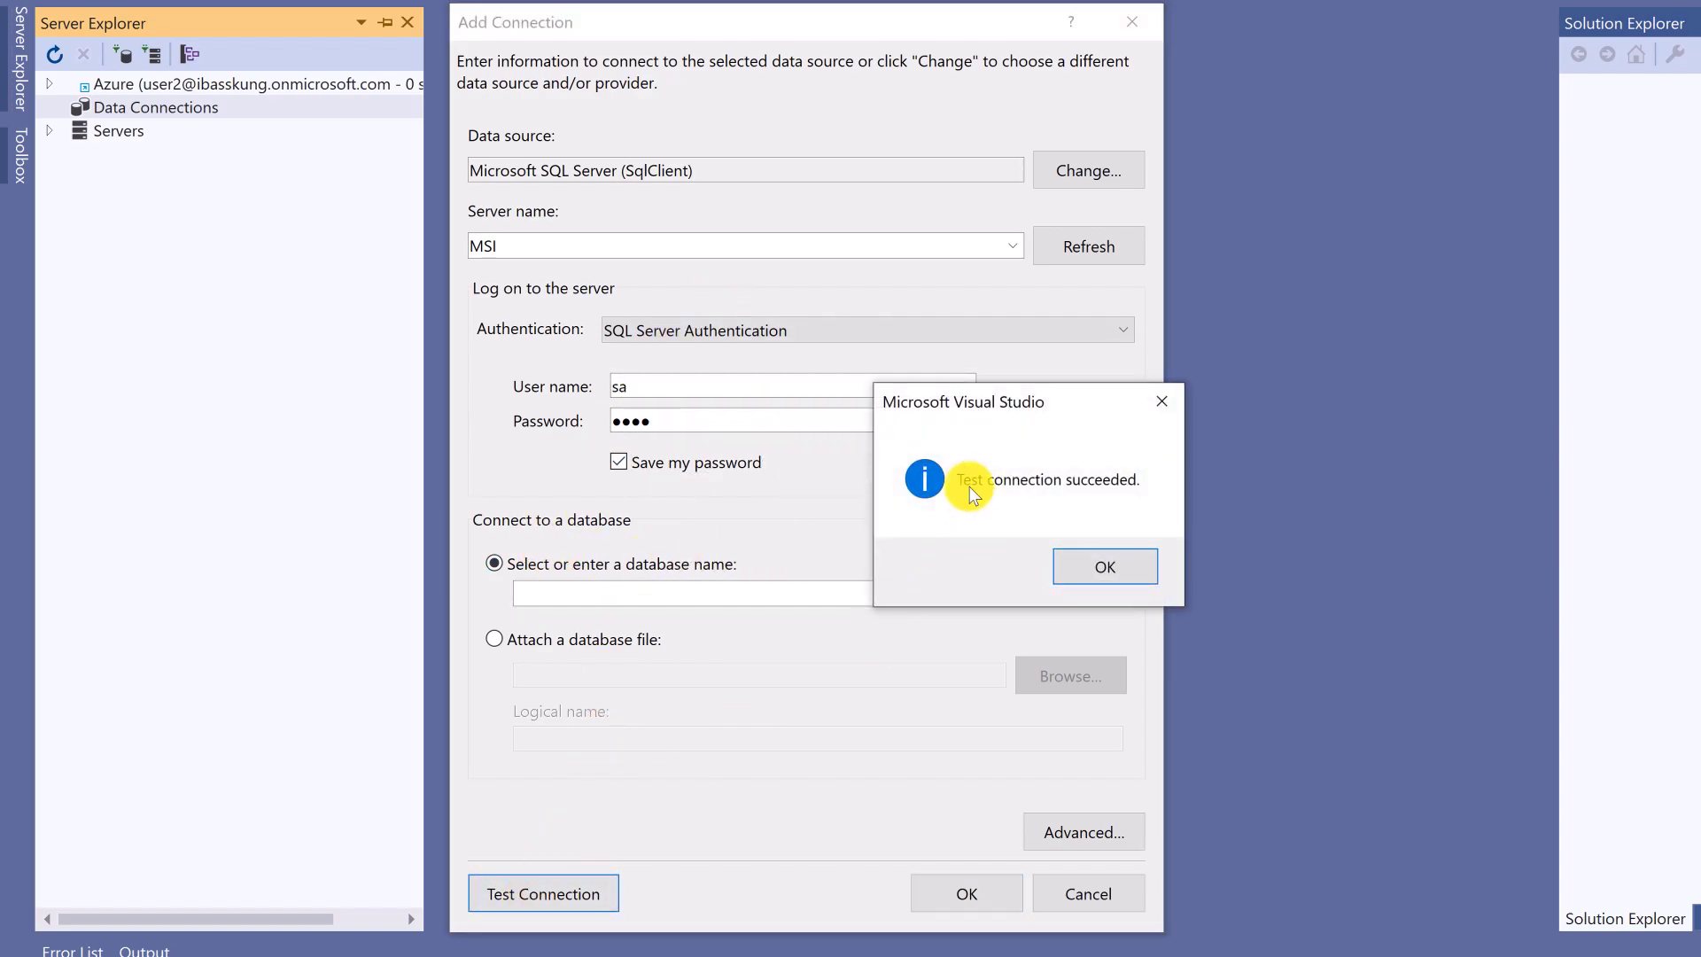
{"action": "left_click", "coordinate": [1141, 567]}
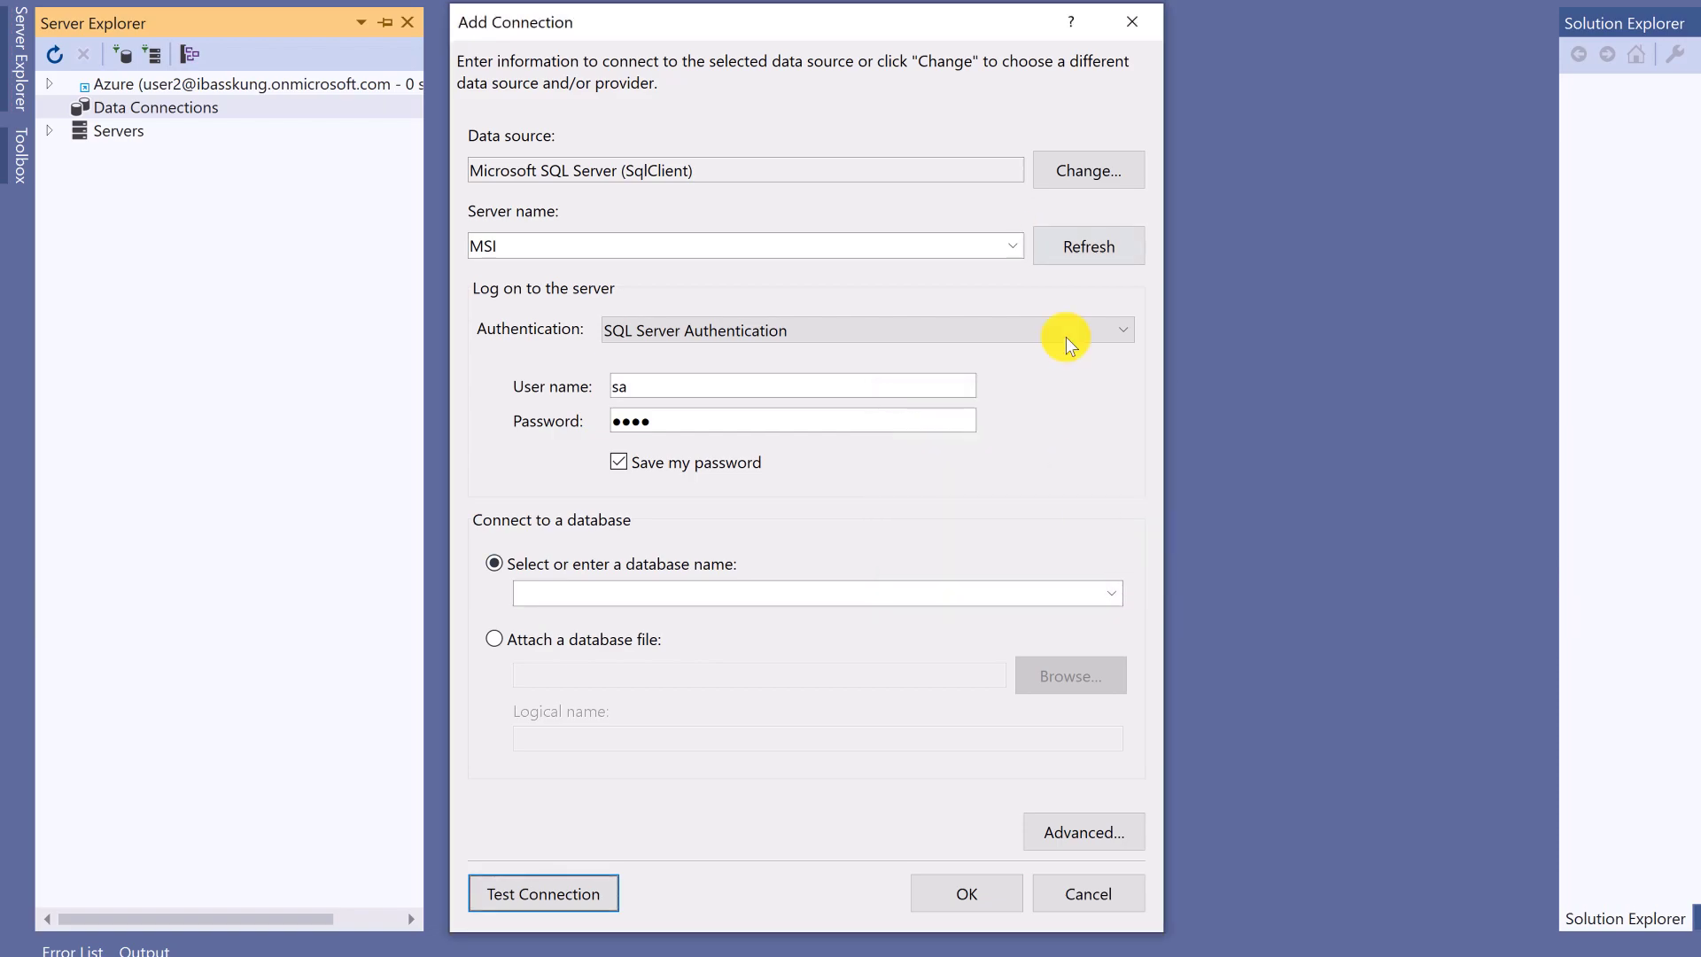
- Choose EmployeeDatabase, retest the connection successfully, then select EmployeeDatabase in Management Studio
{"action": "left_click", "coordinate": [1112, 594]}
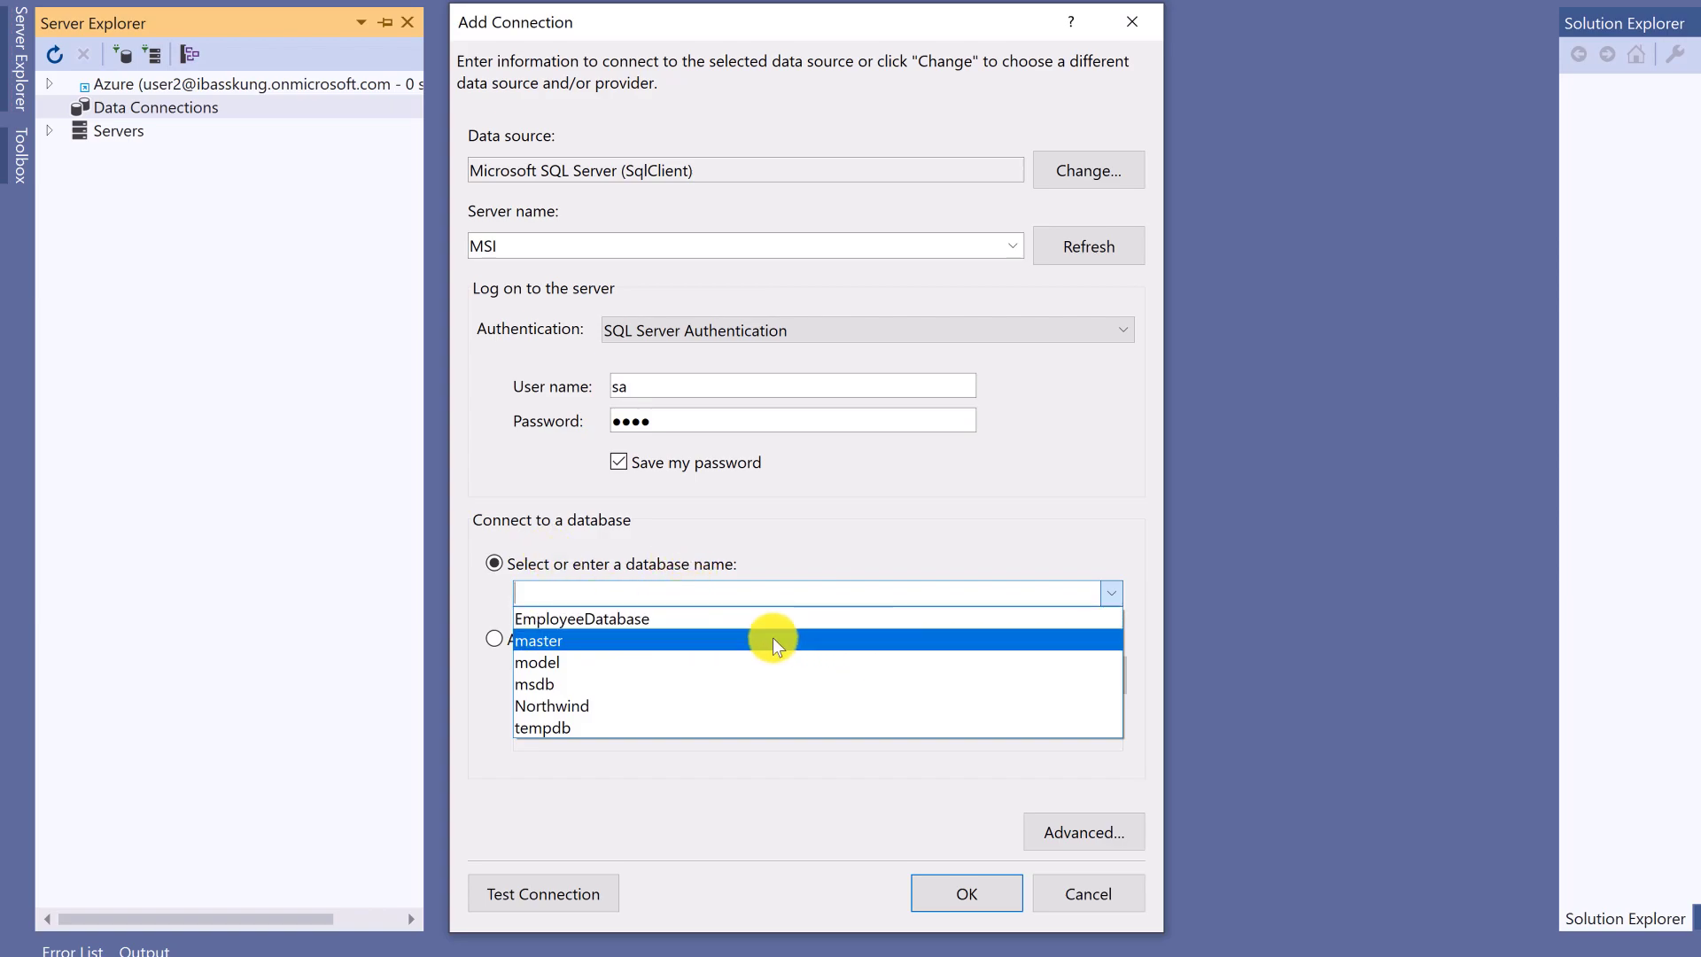
{"action": "left_click", "coordinate": [609, 618]}
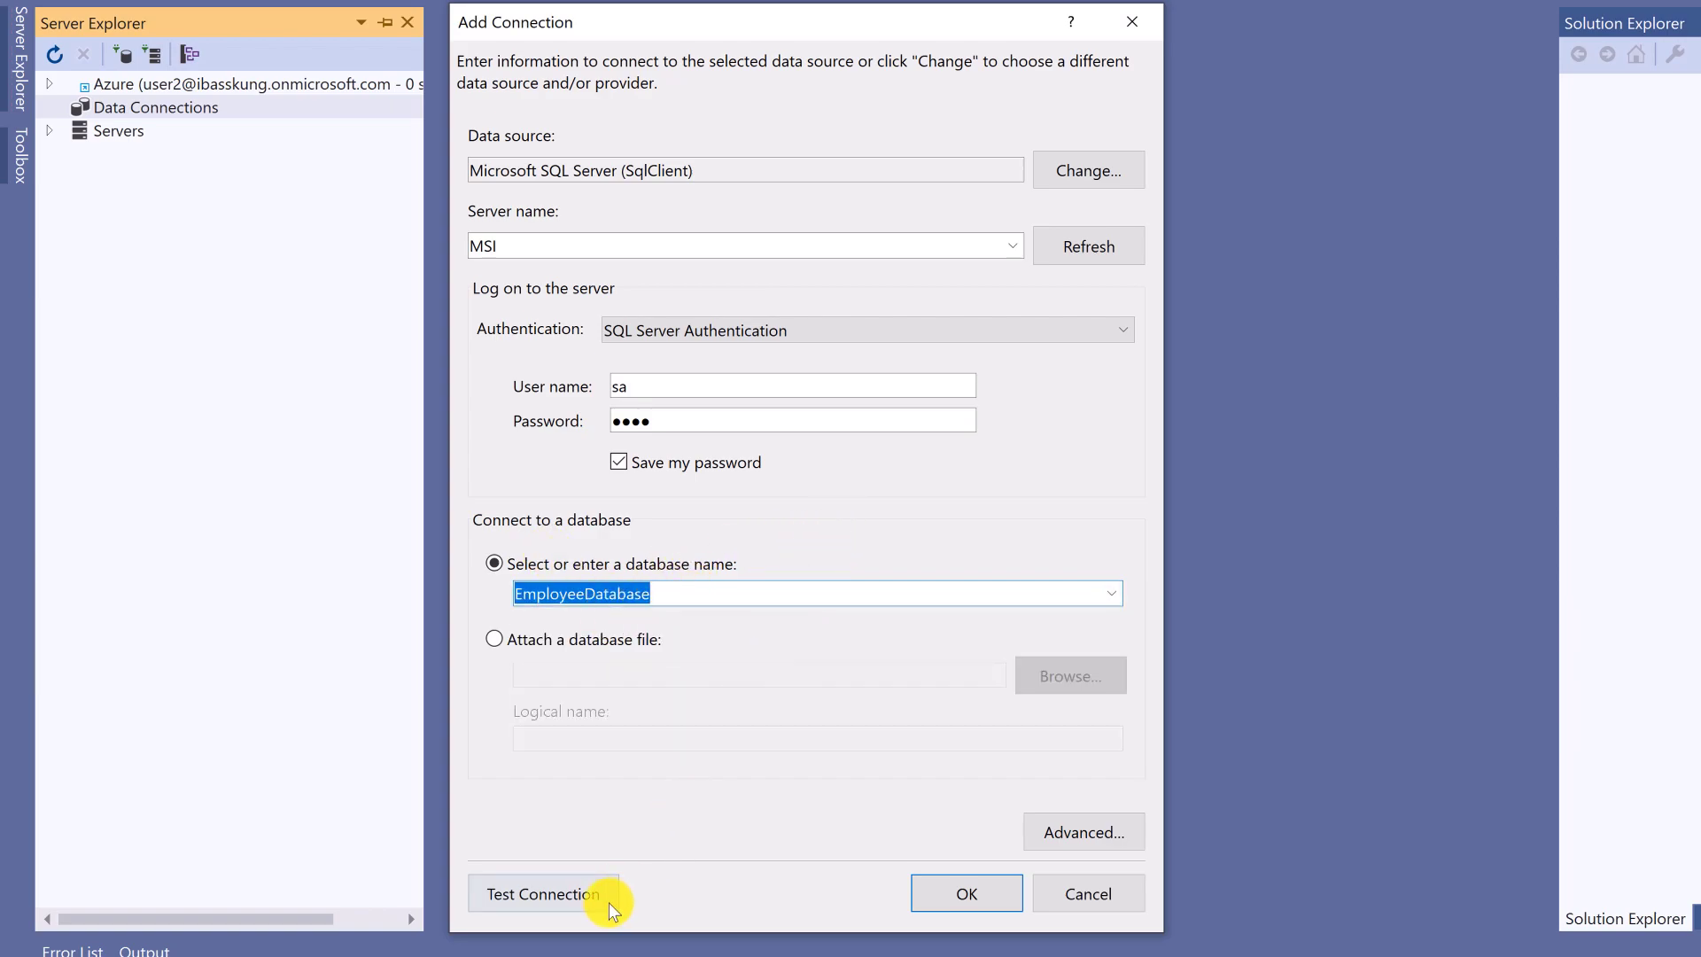
{"action": "left_click", "coordinate": [579, 893]}
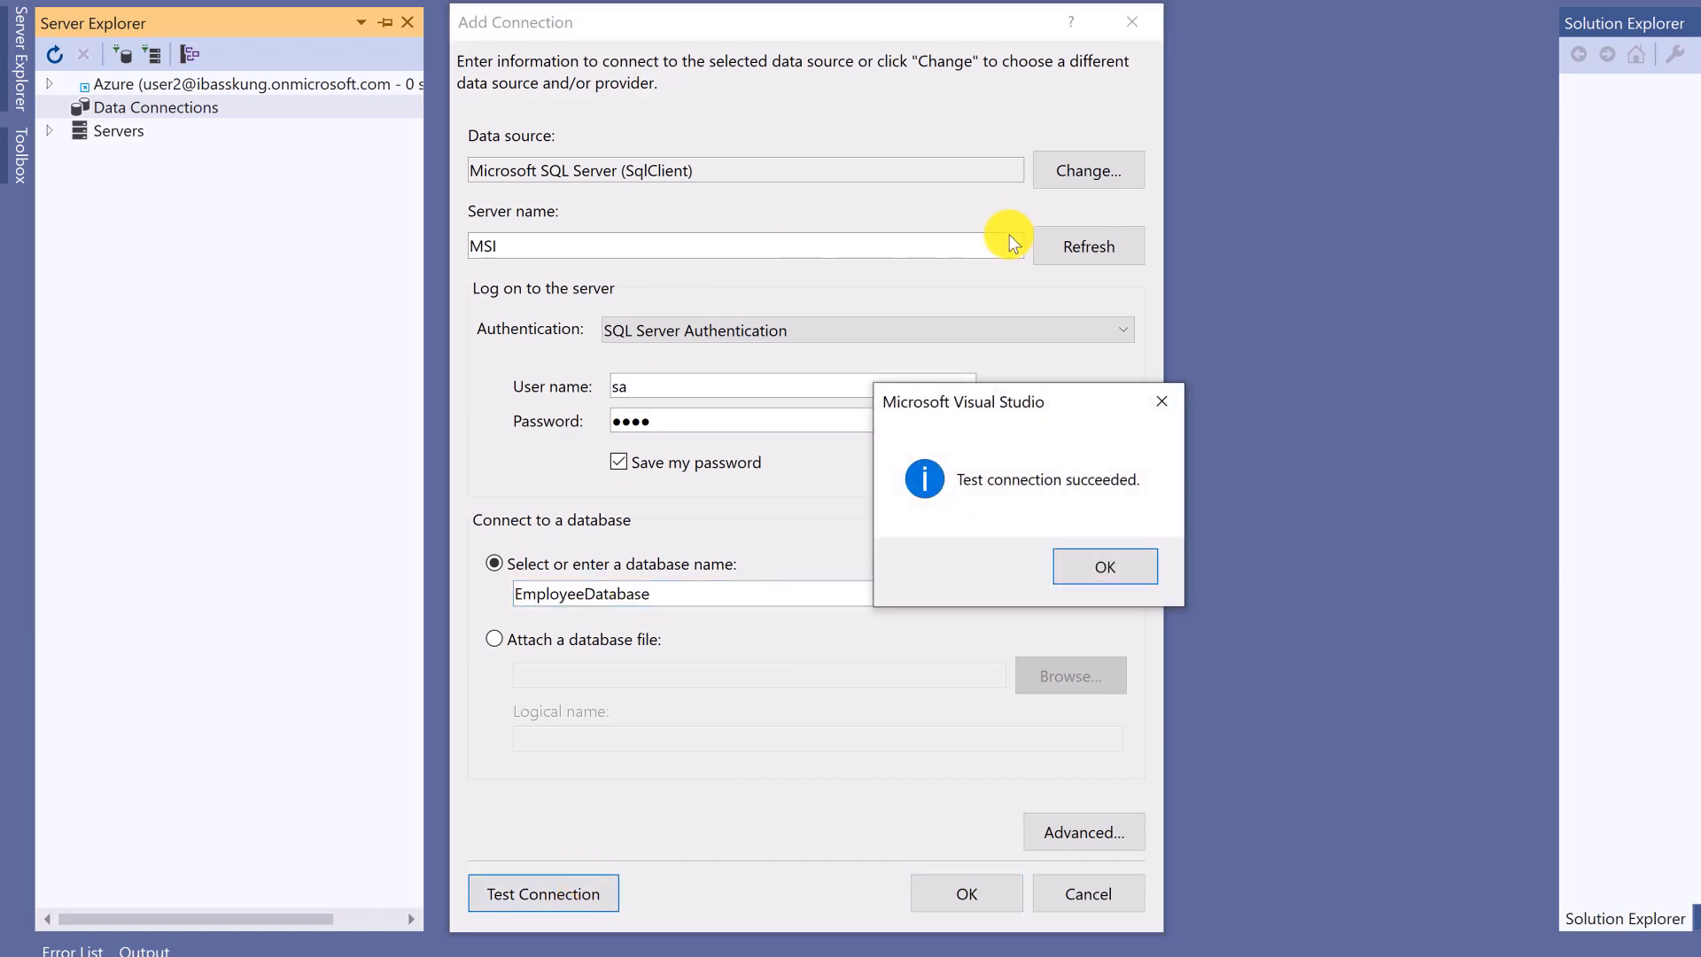
{"action": "left_click", "coordinate": [1107, 567]}
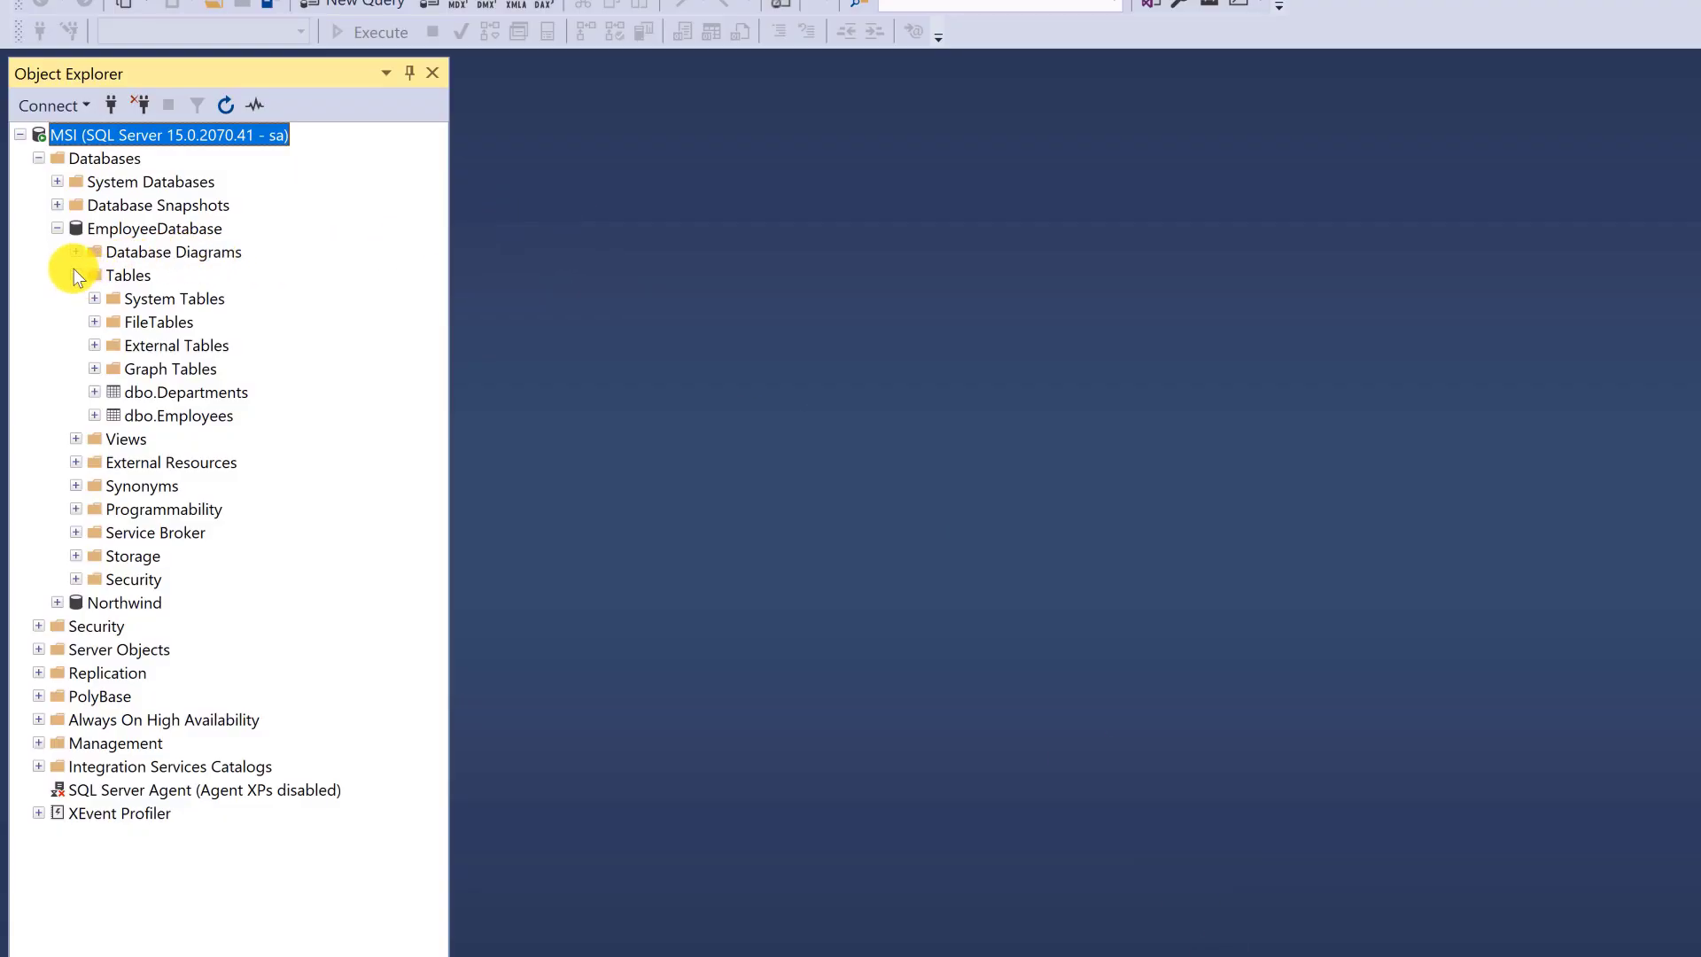
{"action": "left_click", "coordinate": [75, 274]}
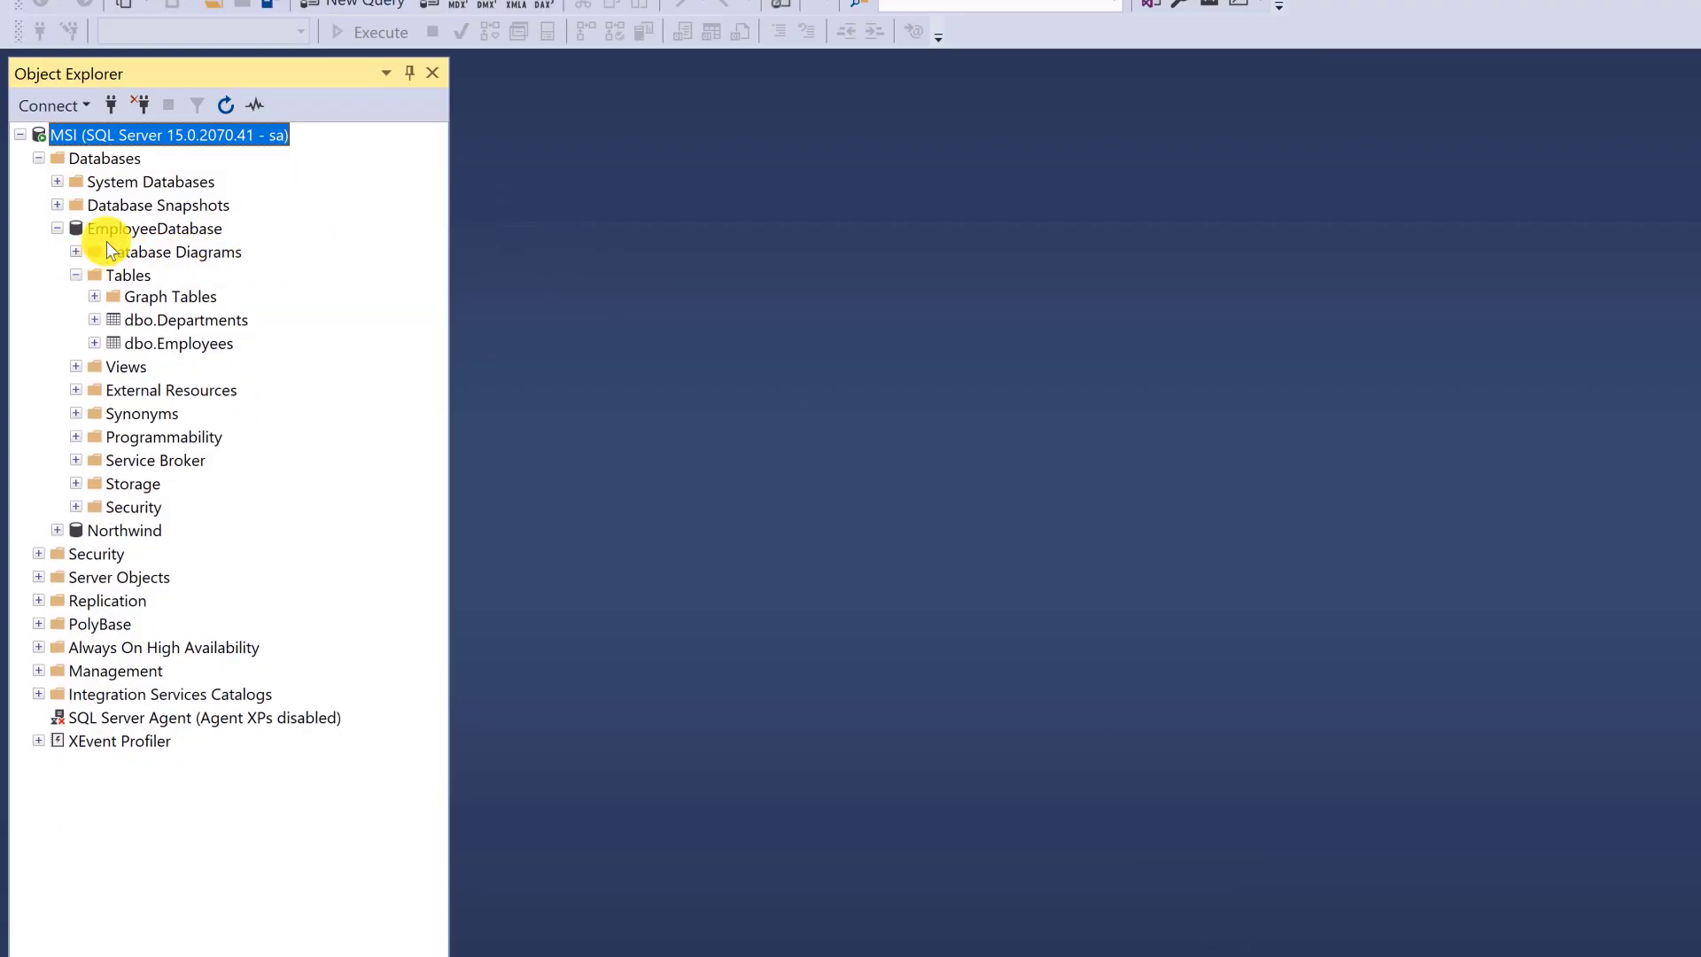
{"action": "left_click", "coordinate": [150, 231]}
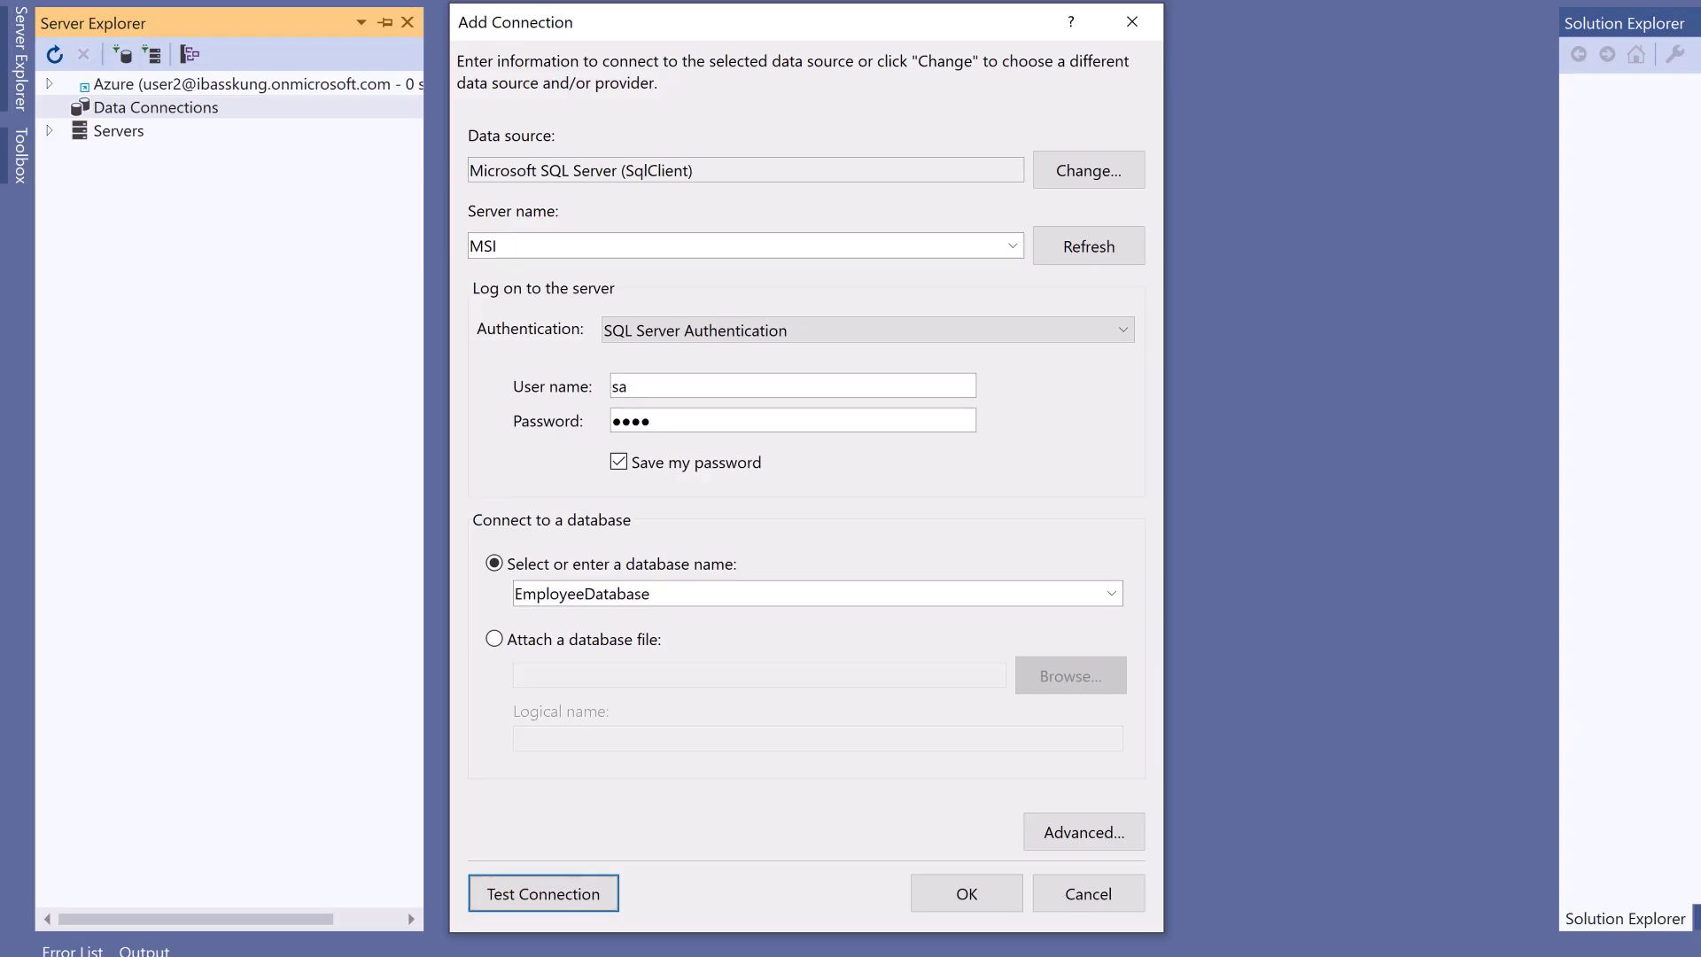
- Test the connection using server name .\ with EmployeeDatabase selected
{"action": "left_click", "coordinate": [721, 381]}
{"action": "left_click", "coordinate": [690, 250]}
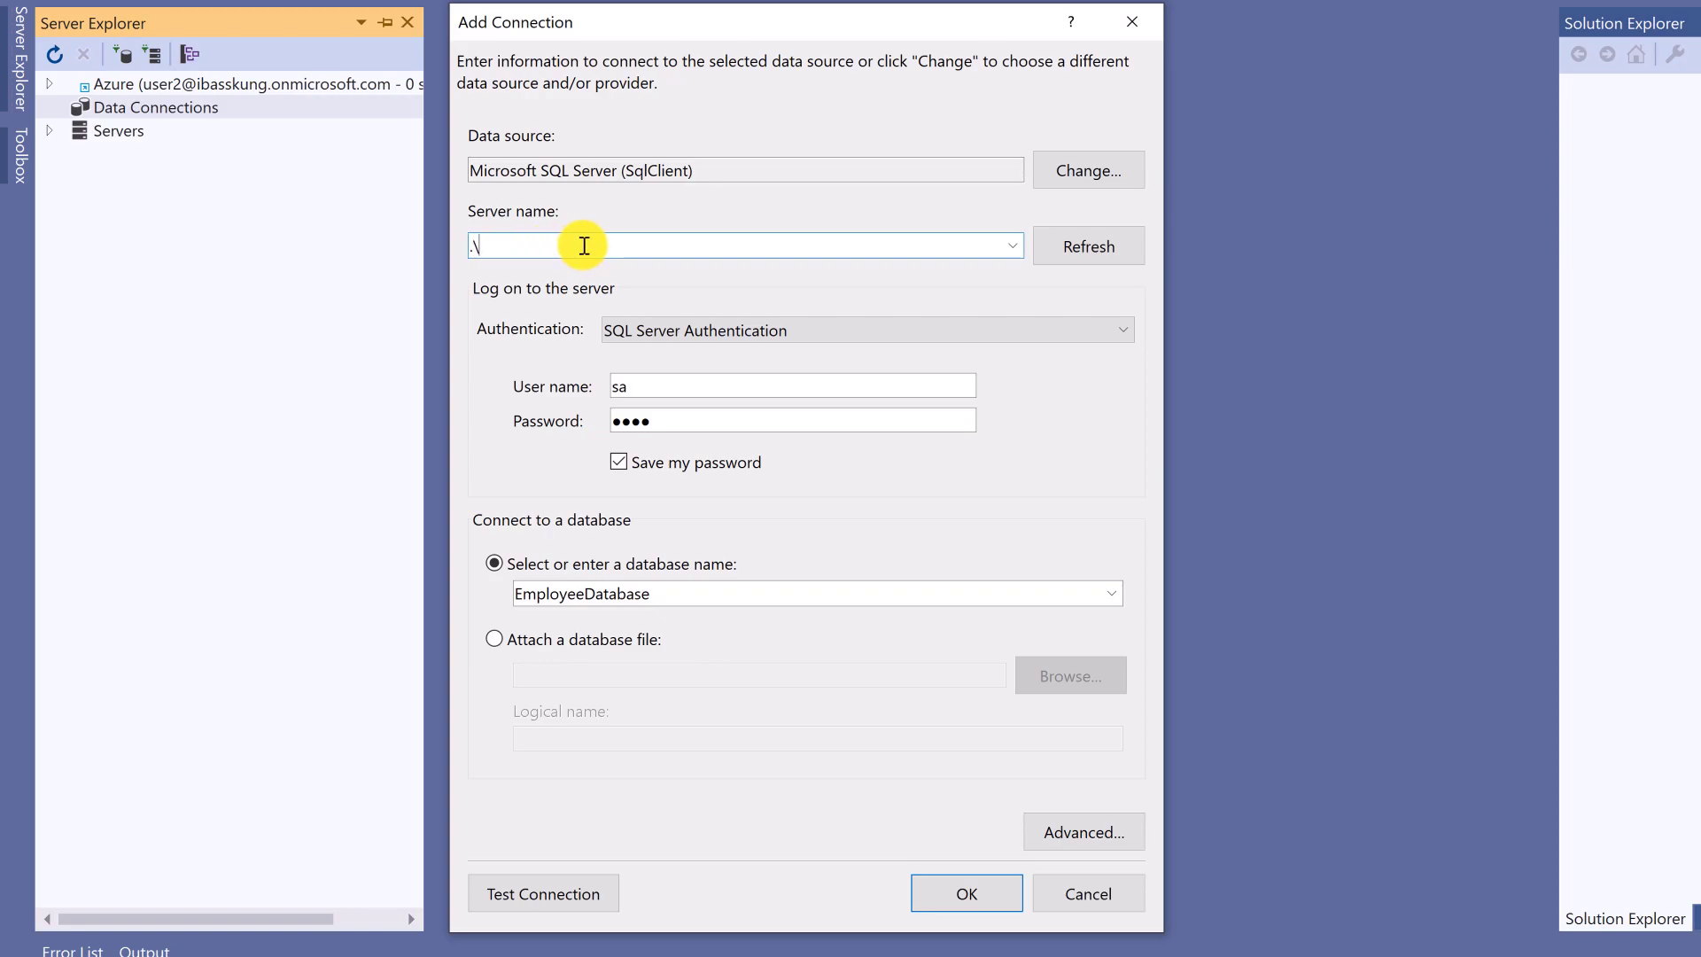
{"action": "left_click", "coordinate": [1112, 592]}
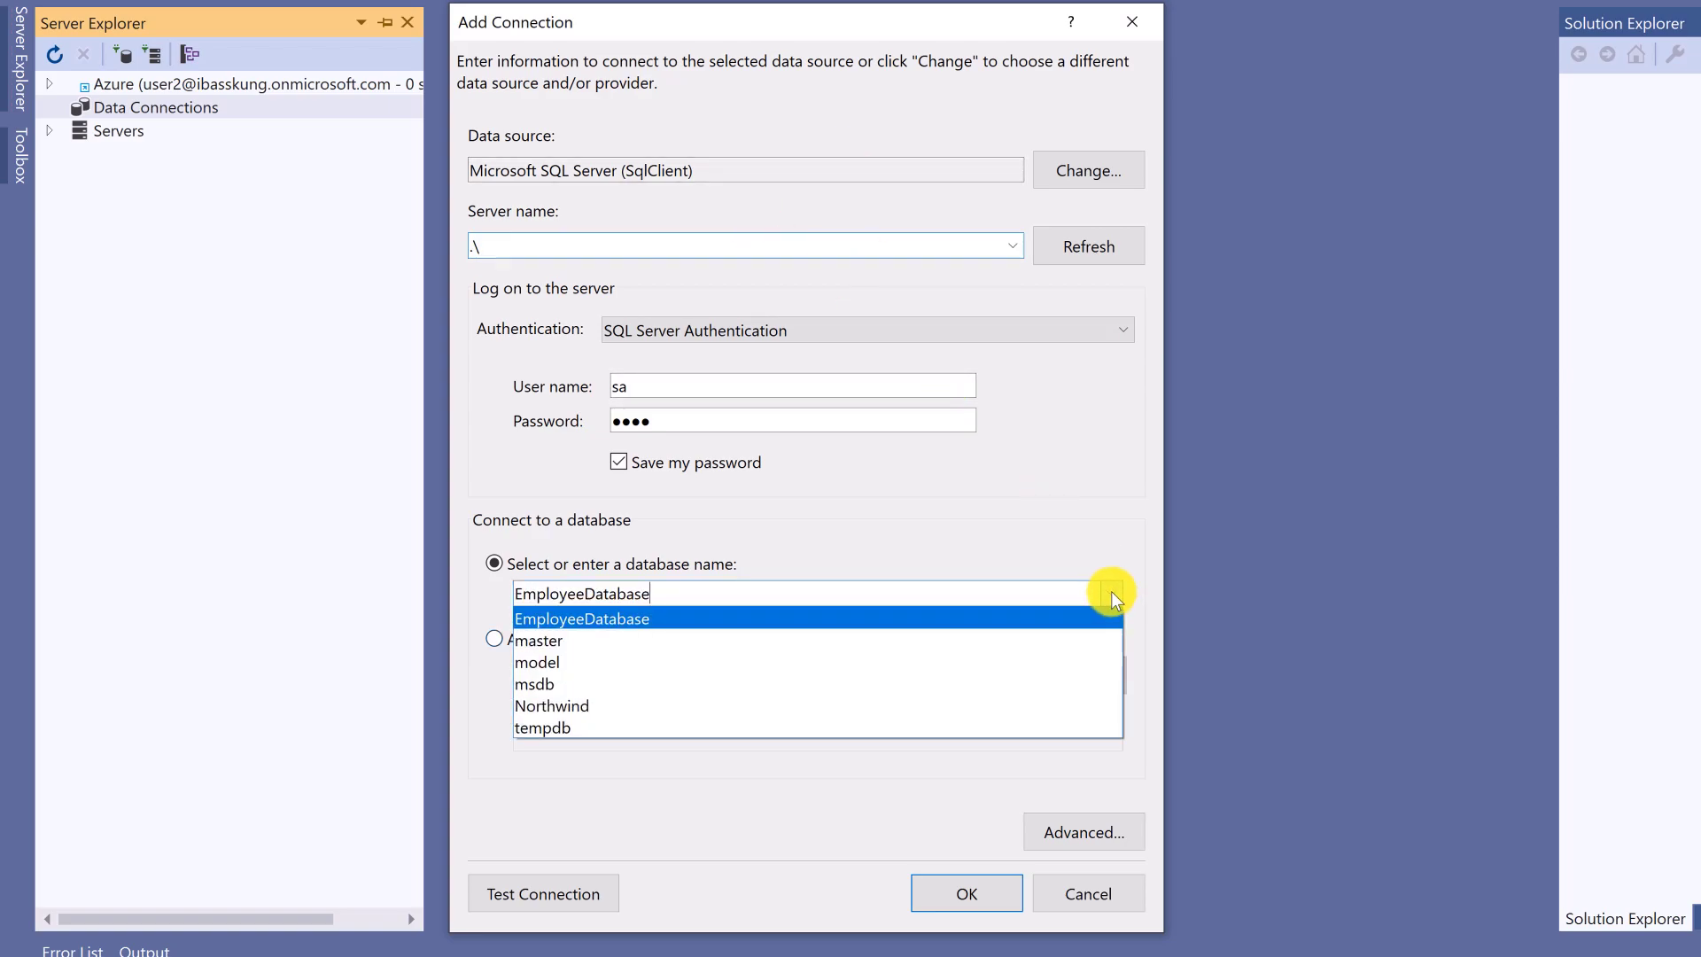
{"action": "left_click", "coordinate": [659, 618]}
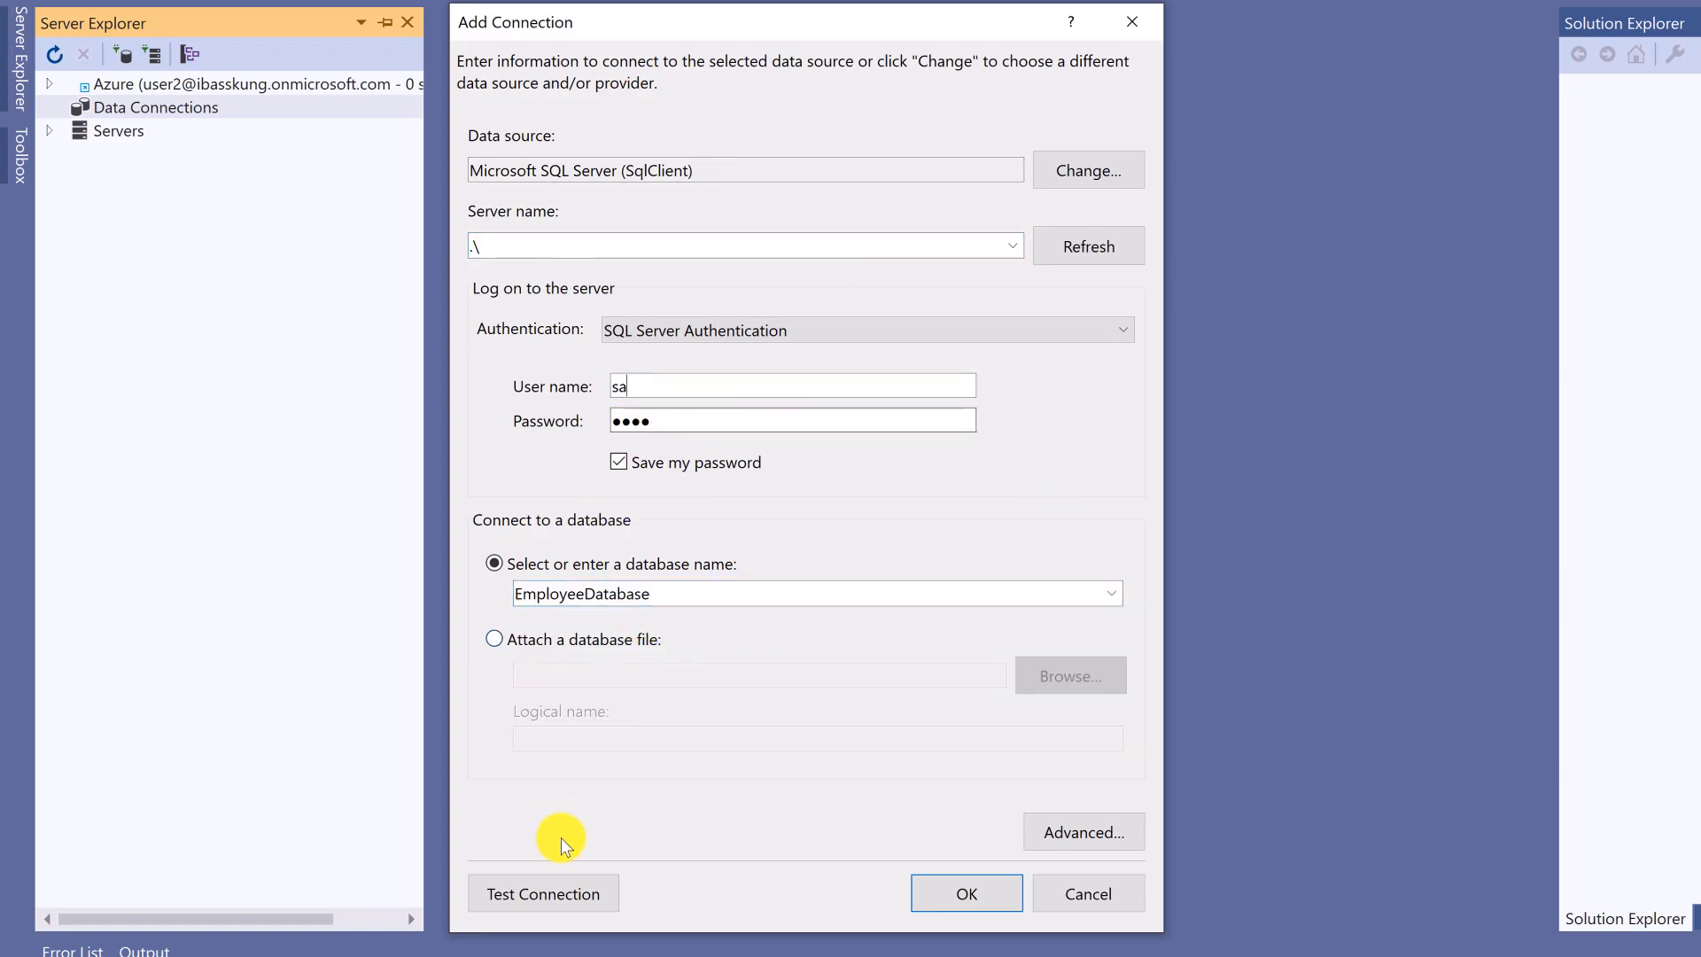
{"action": "left_click", "coordinate": [549, 891]}
{"action": "left_click", "coordinate": [1137, 554]}
- Replace the server name with localhost
{"action": "double_click", "coordinate": [570, 243]}
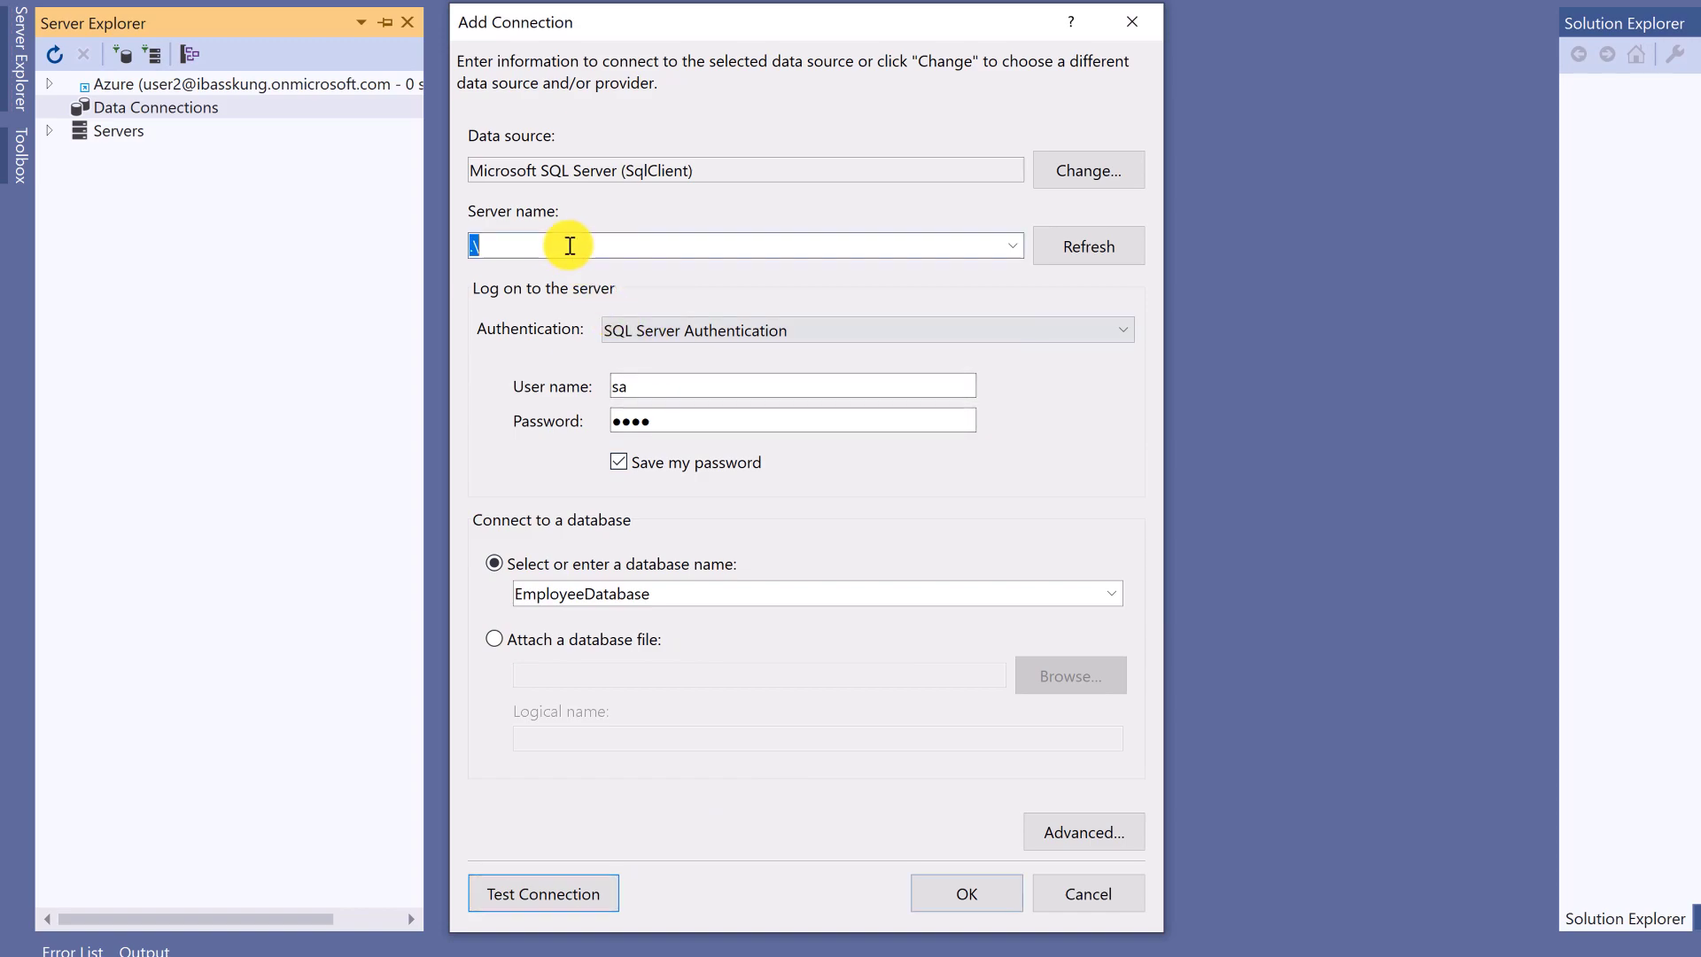
{"action": "key", "text": "BackSpace"}
{"action": "type", "text": "loc"}
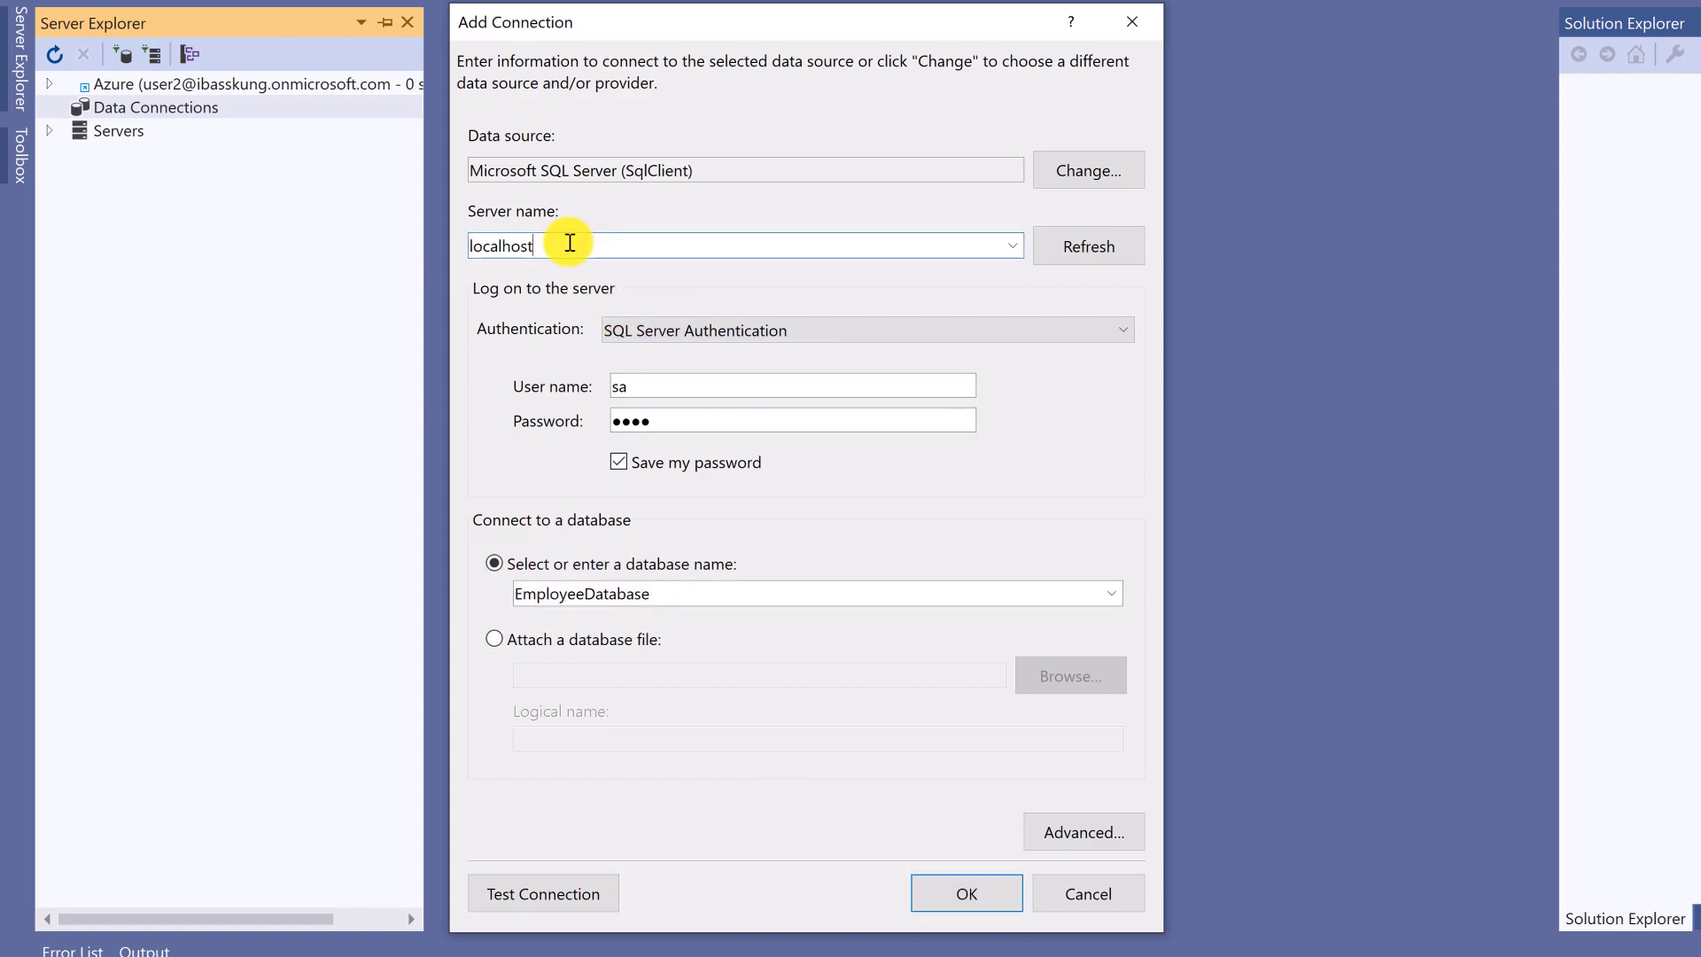
{"action": "type", "text": "alhost"}
- Test the connection to localhost and acknowledge the success message
{"action": "left_click", "coordinate": [580, 895]}
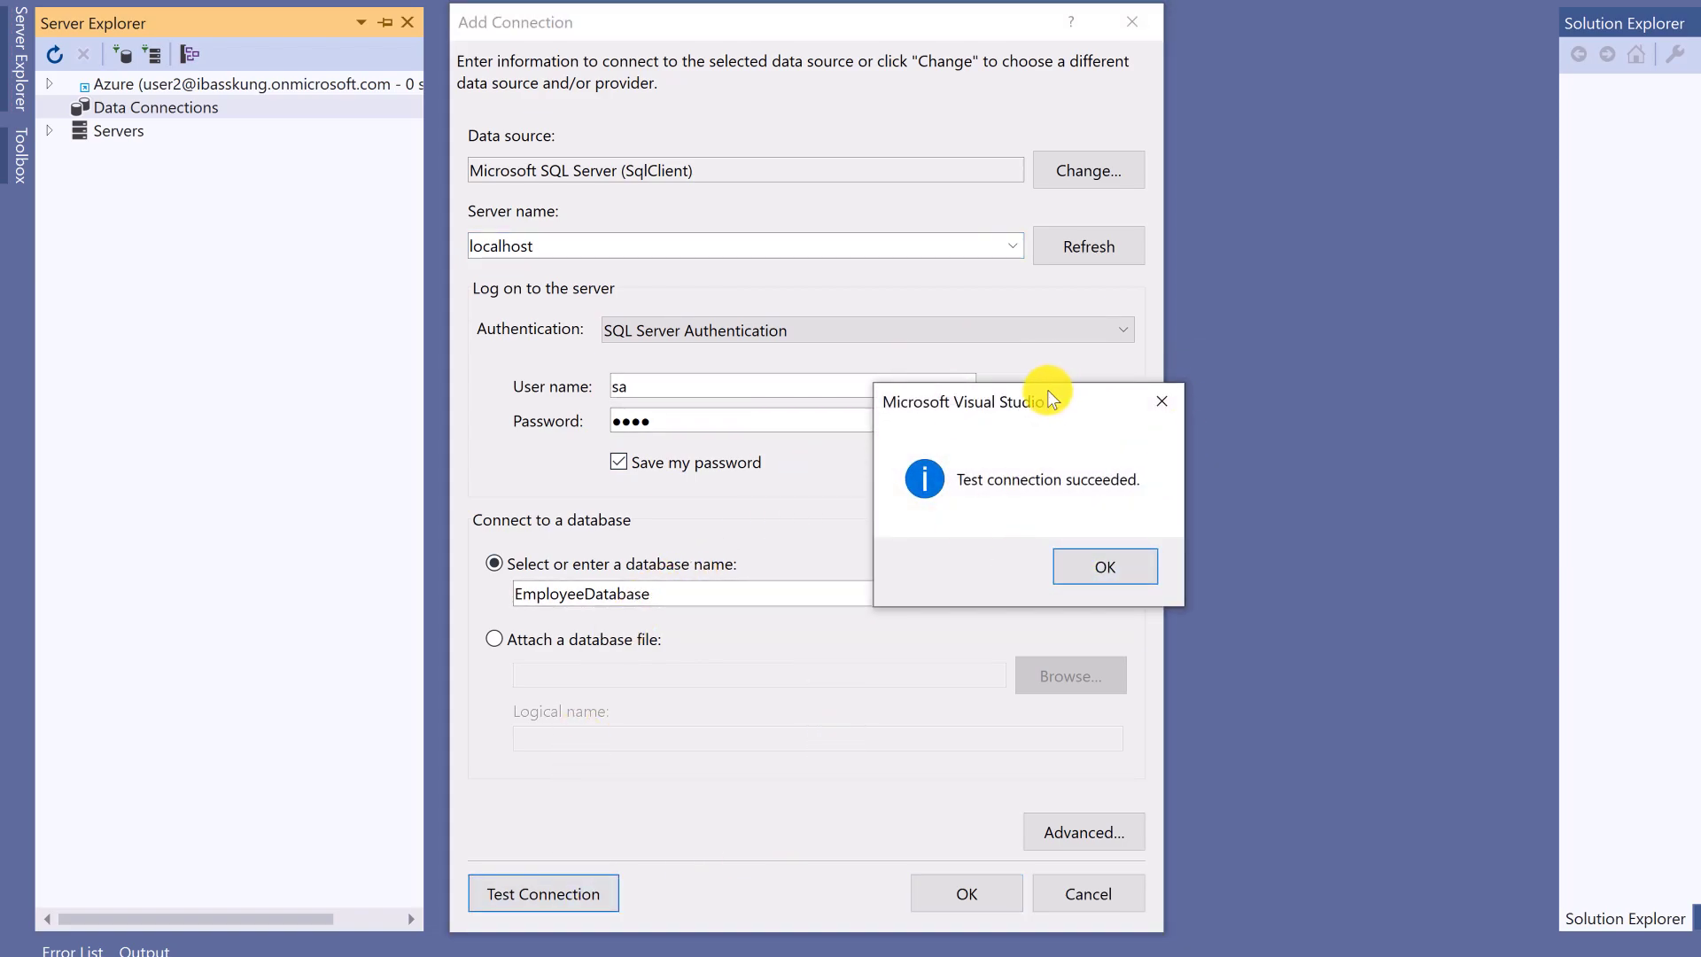
{"action": "left_click_drag", "start_coordinate": [1047, 390], "coordinate": [1178, 381]}
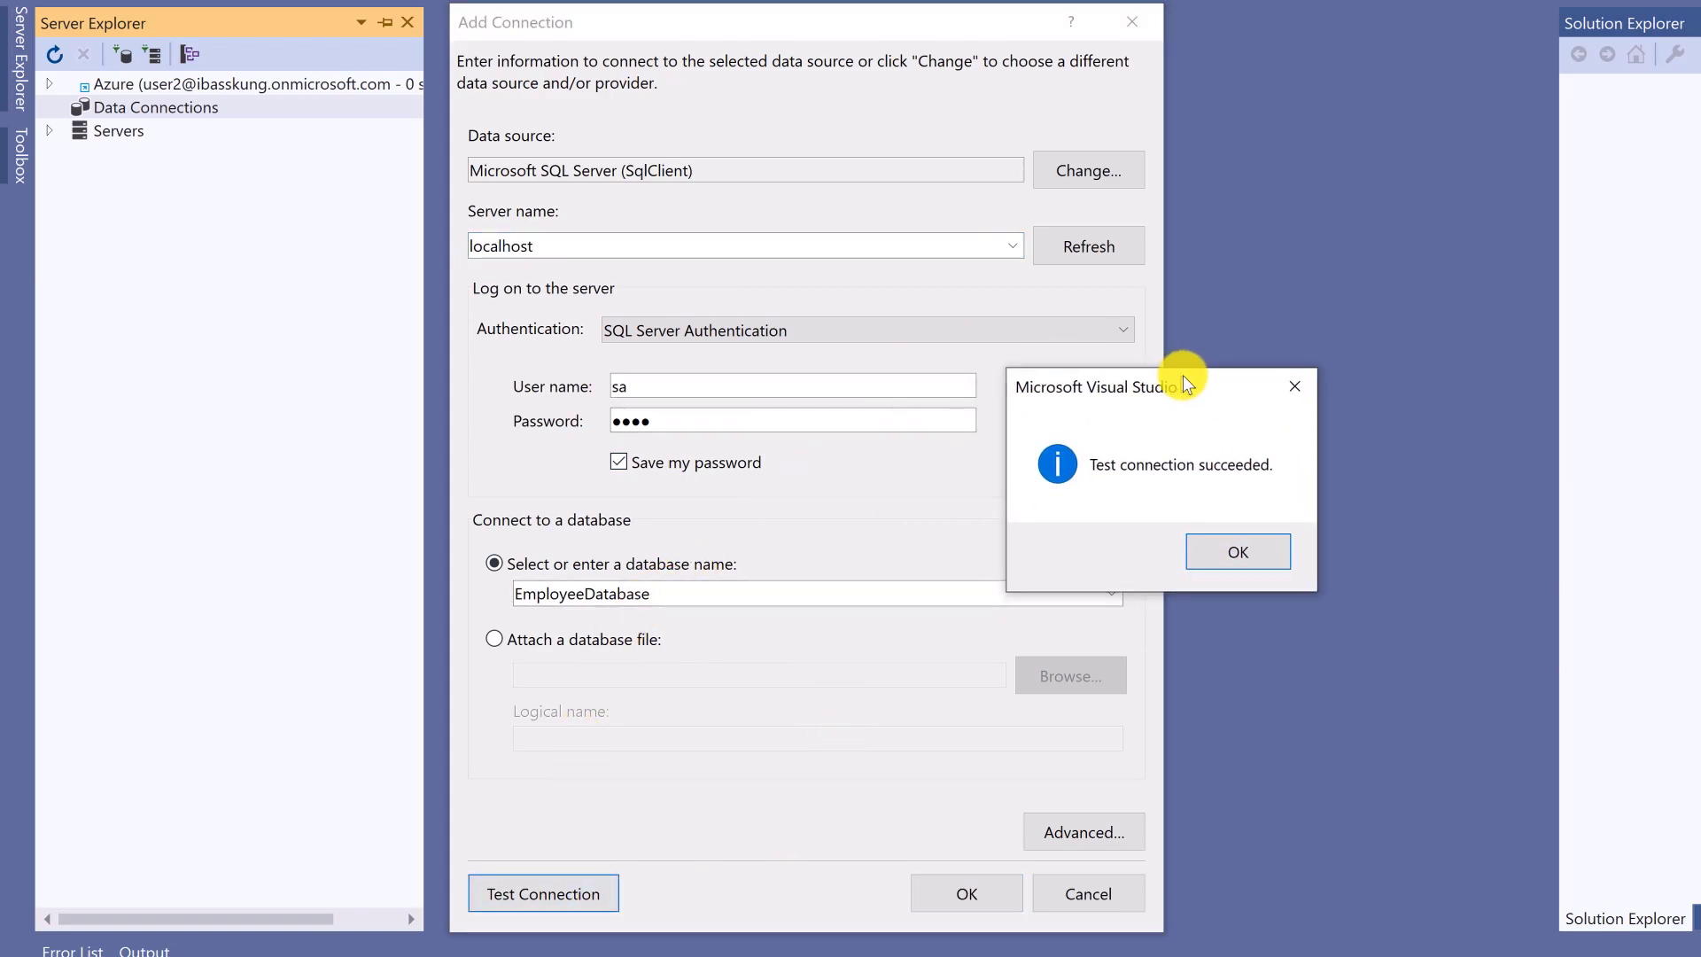
{"action": "left_click", "coordinate": [1241, 546]}
- Change the server name back to MSI, test successfully, and return to Management Studio
{"action": "double_click", "coordinate": [567, 242]}
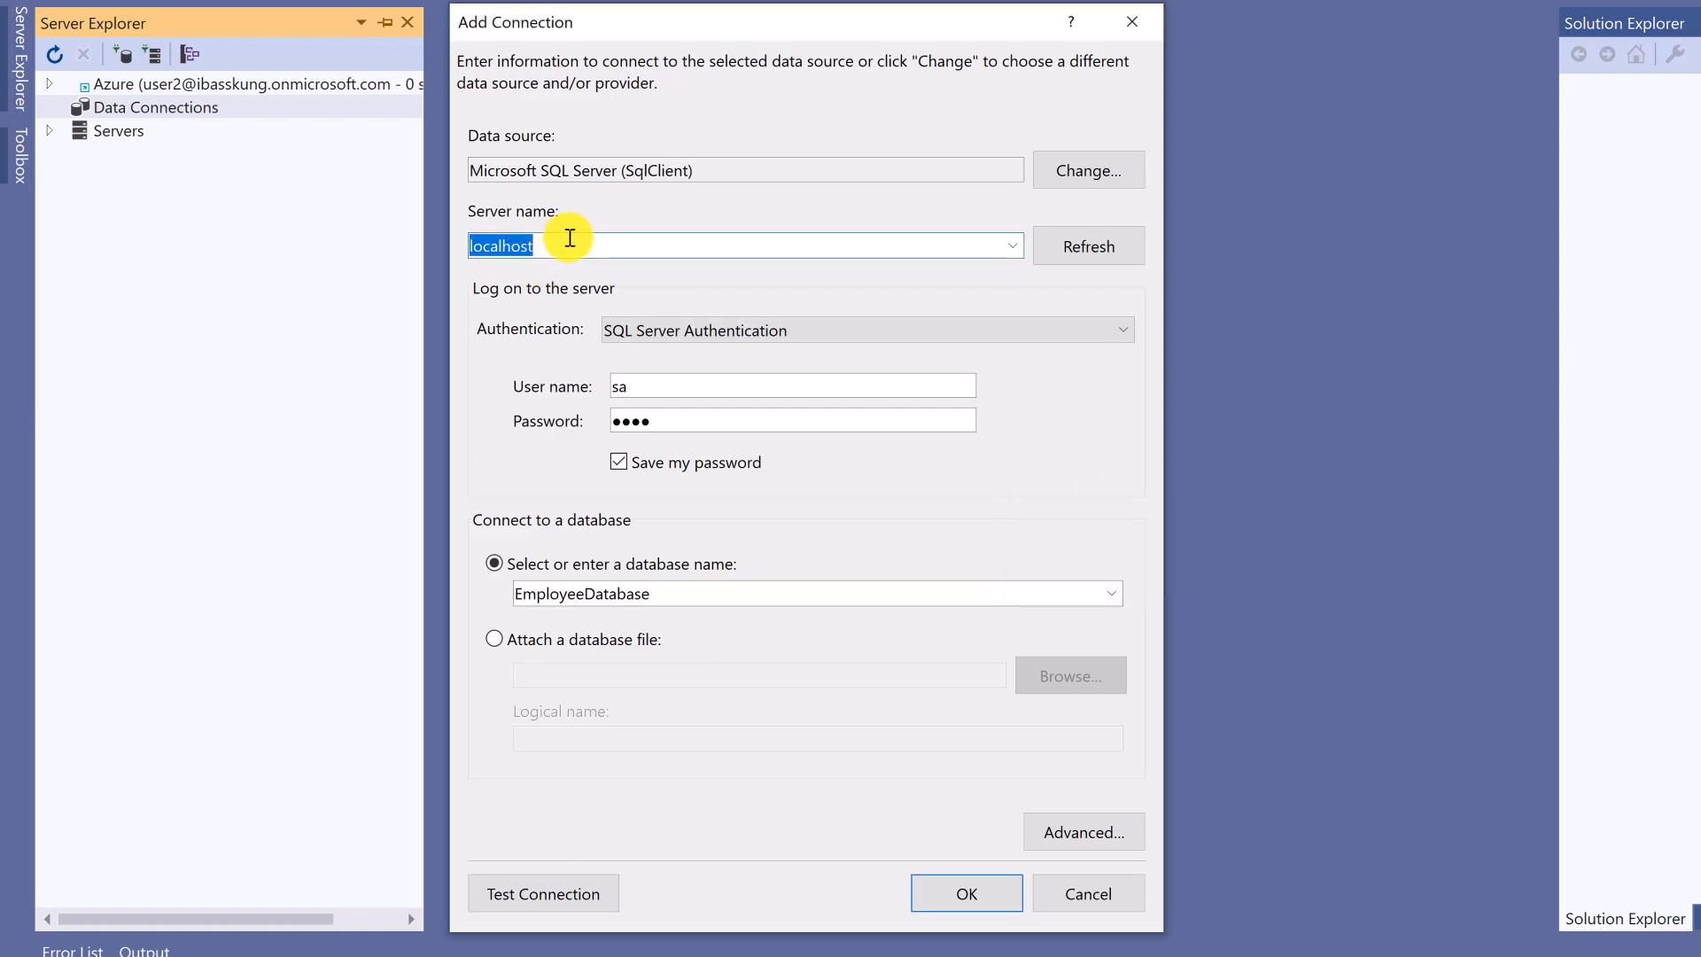
{"action": "type", "text": "MS"}
{"action": "left_click", "coordinate": [534, 896]}
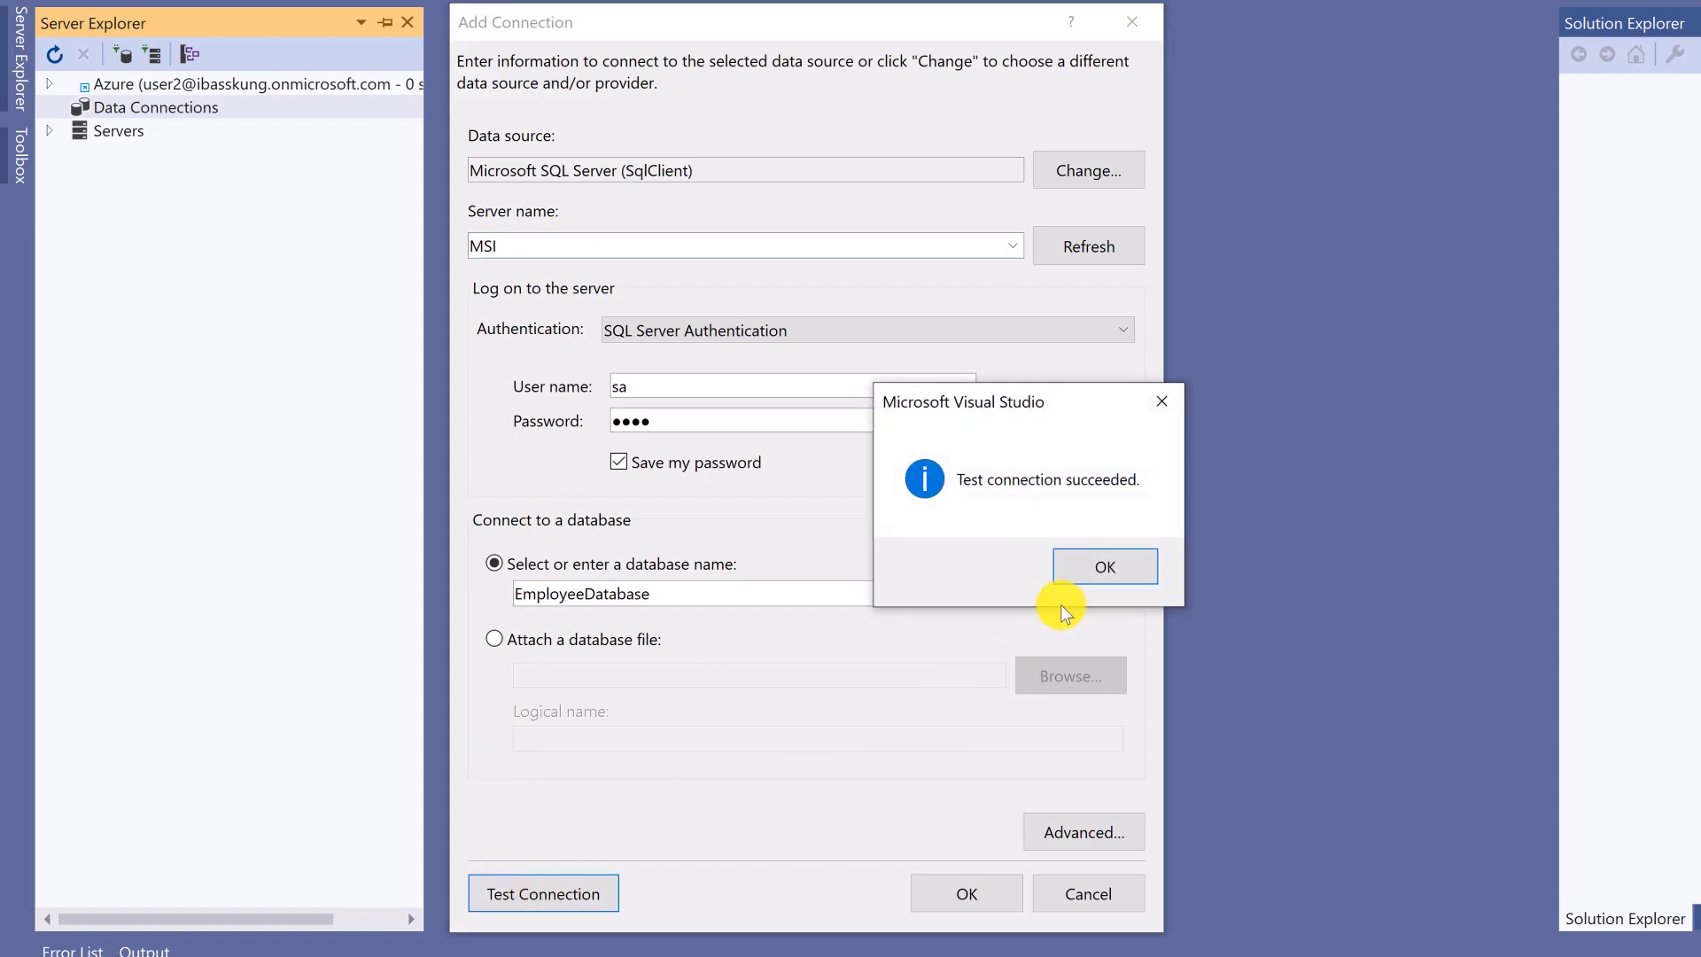
{"action": "left_click", "coordinate": [1103, 564]}
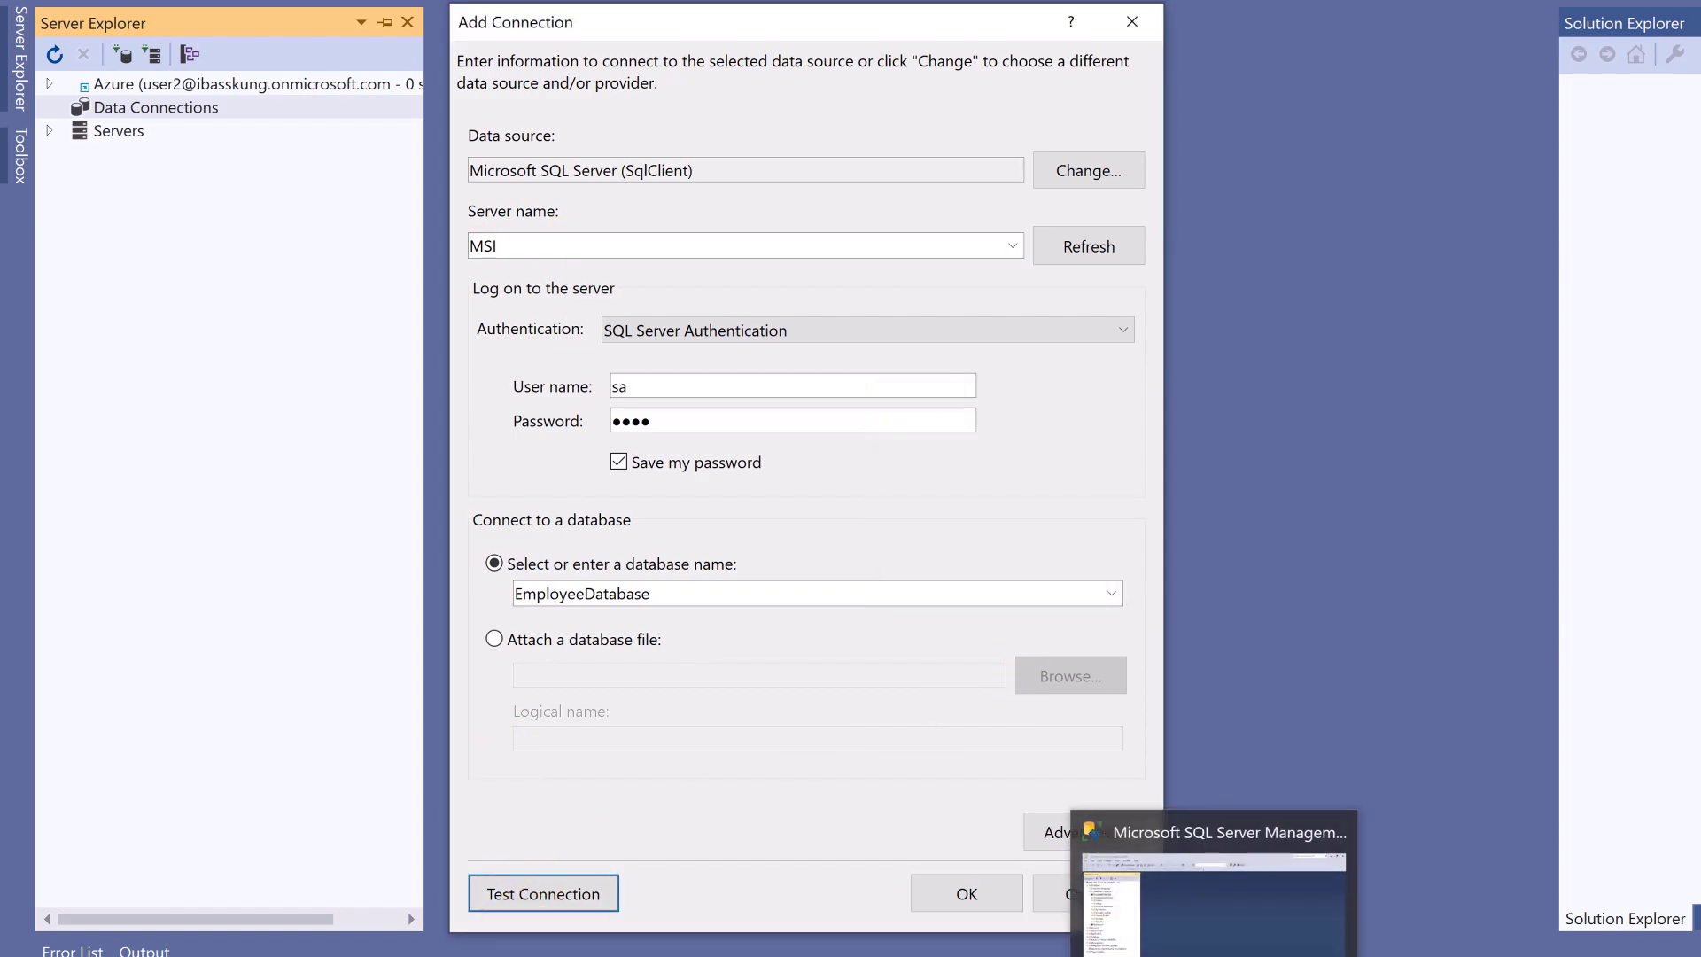
{"action": "left_click", "coordinate": [1142, 886]}
{"action": "right_click", "coordinate": [153, 136]}
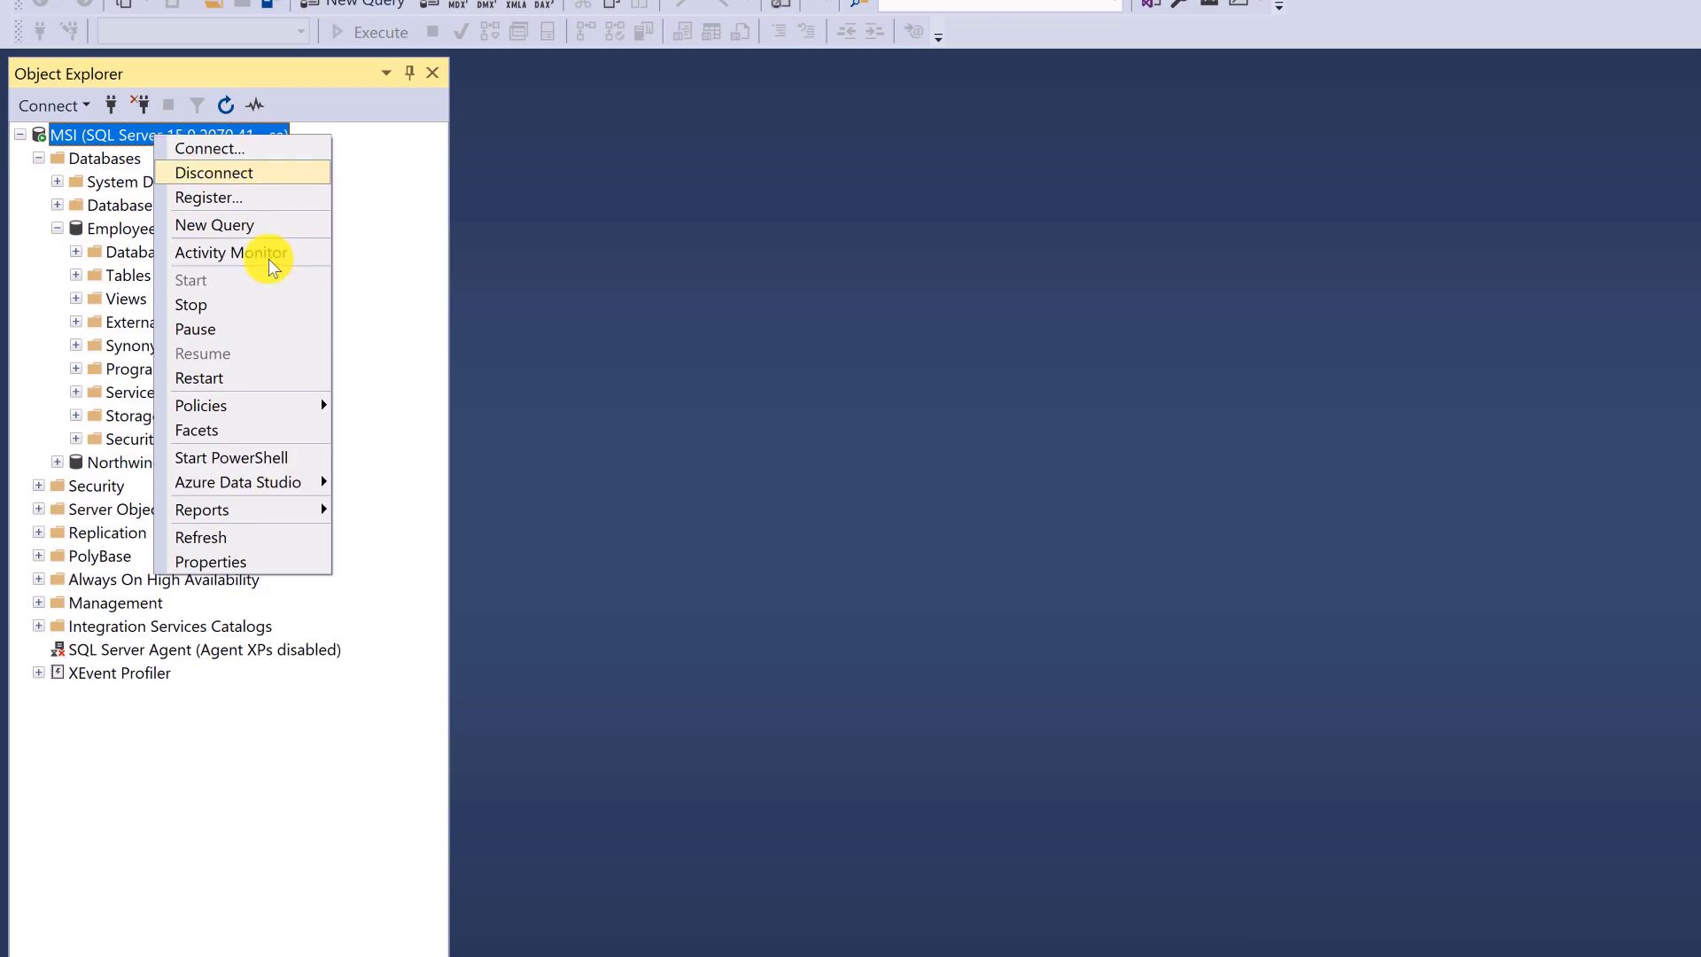
{"action": "left_click", "coordinate": [266, 558]}
{"action": "left_click", "coordinate": [1178, 175]}
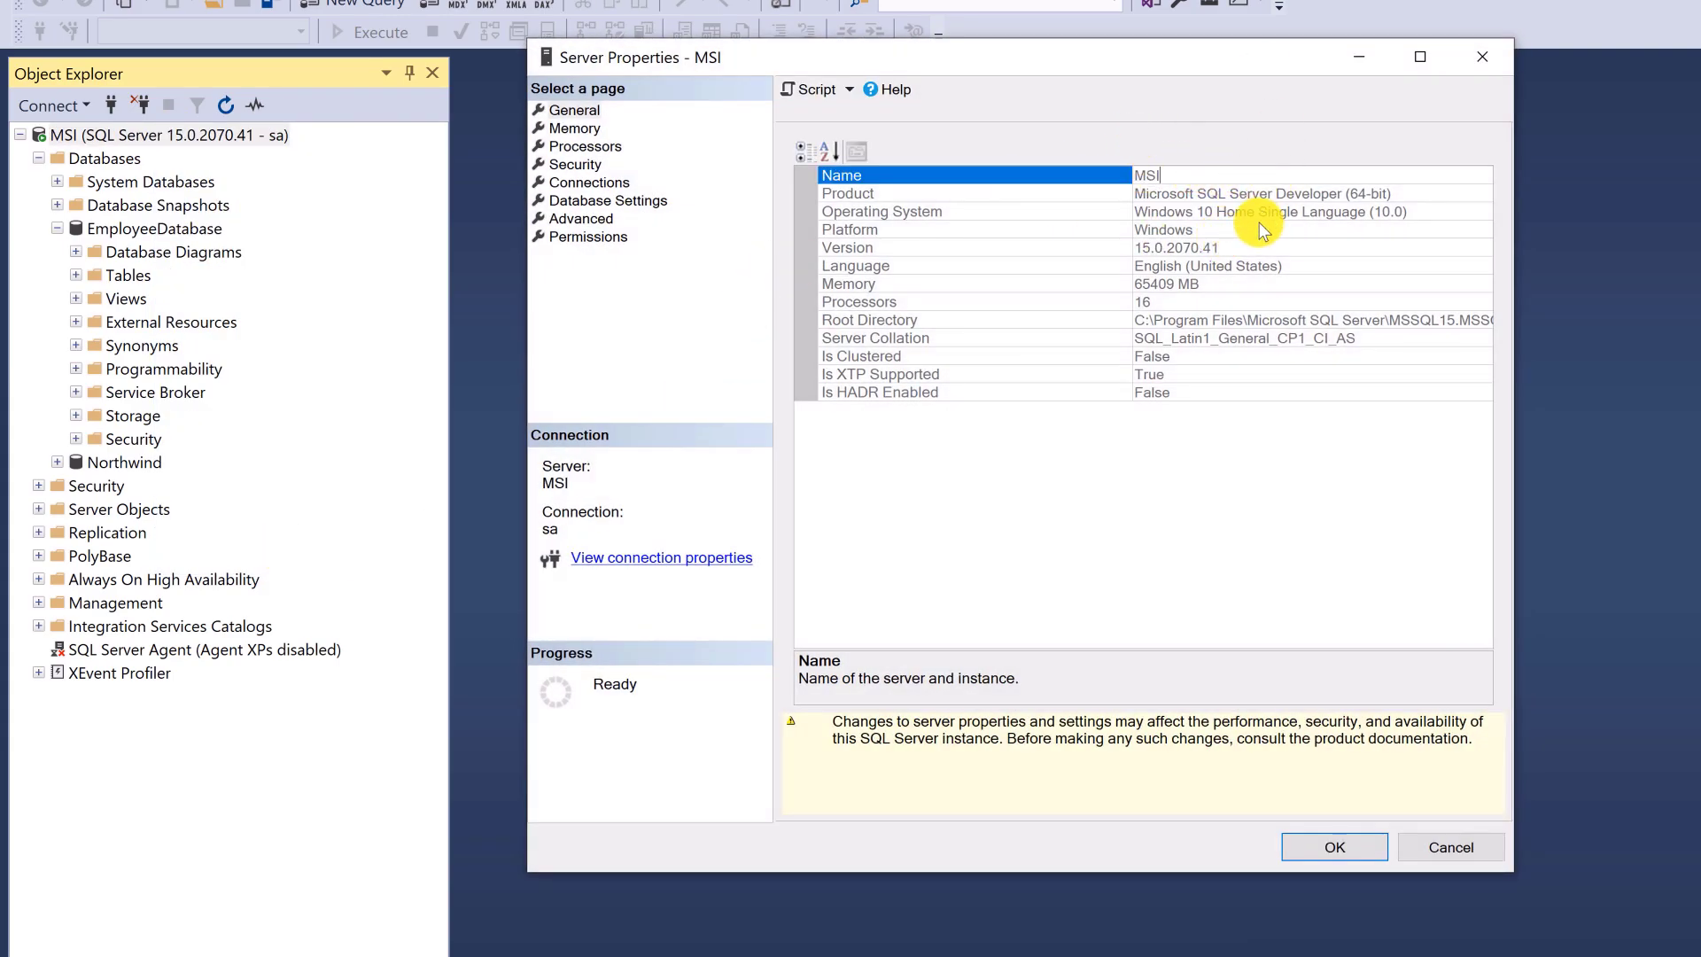
{"action": "left_click", "coordinate": [1486, 53]}
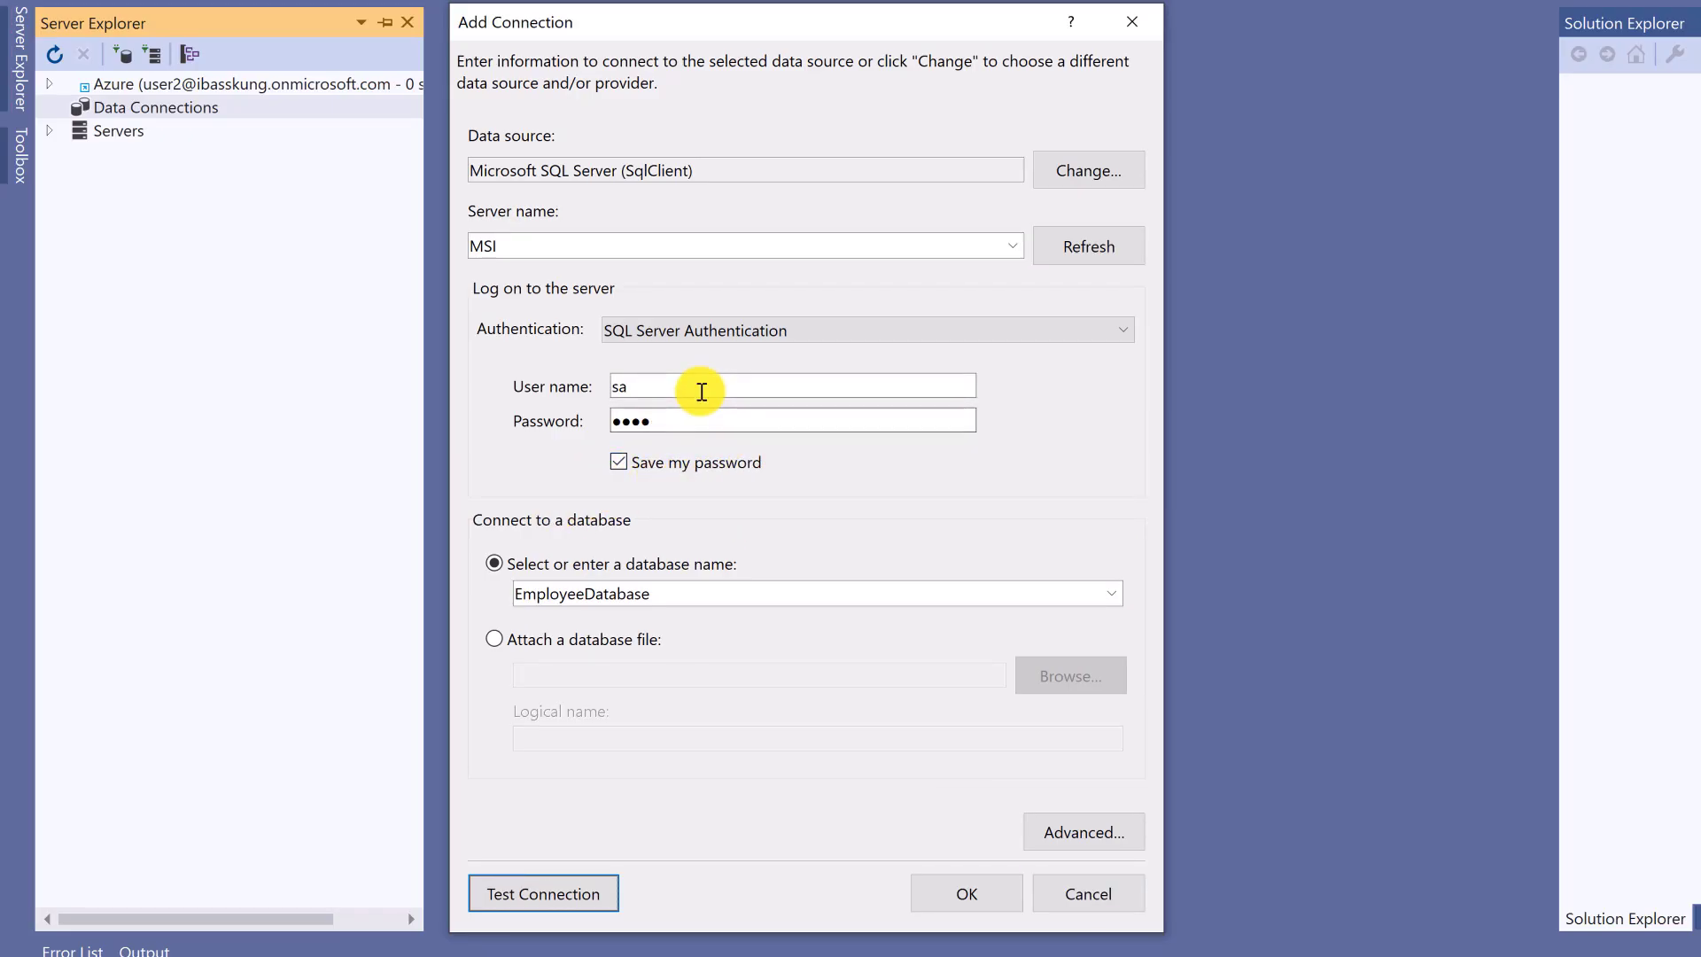
- Confirm the Add Connection dialog to create msi.EmployeeDatabase.dbo
{"action": "left_click_drag", "start_coordinate": [837, 25], "coordinate": [822, 29]}
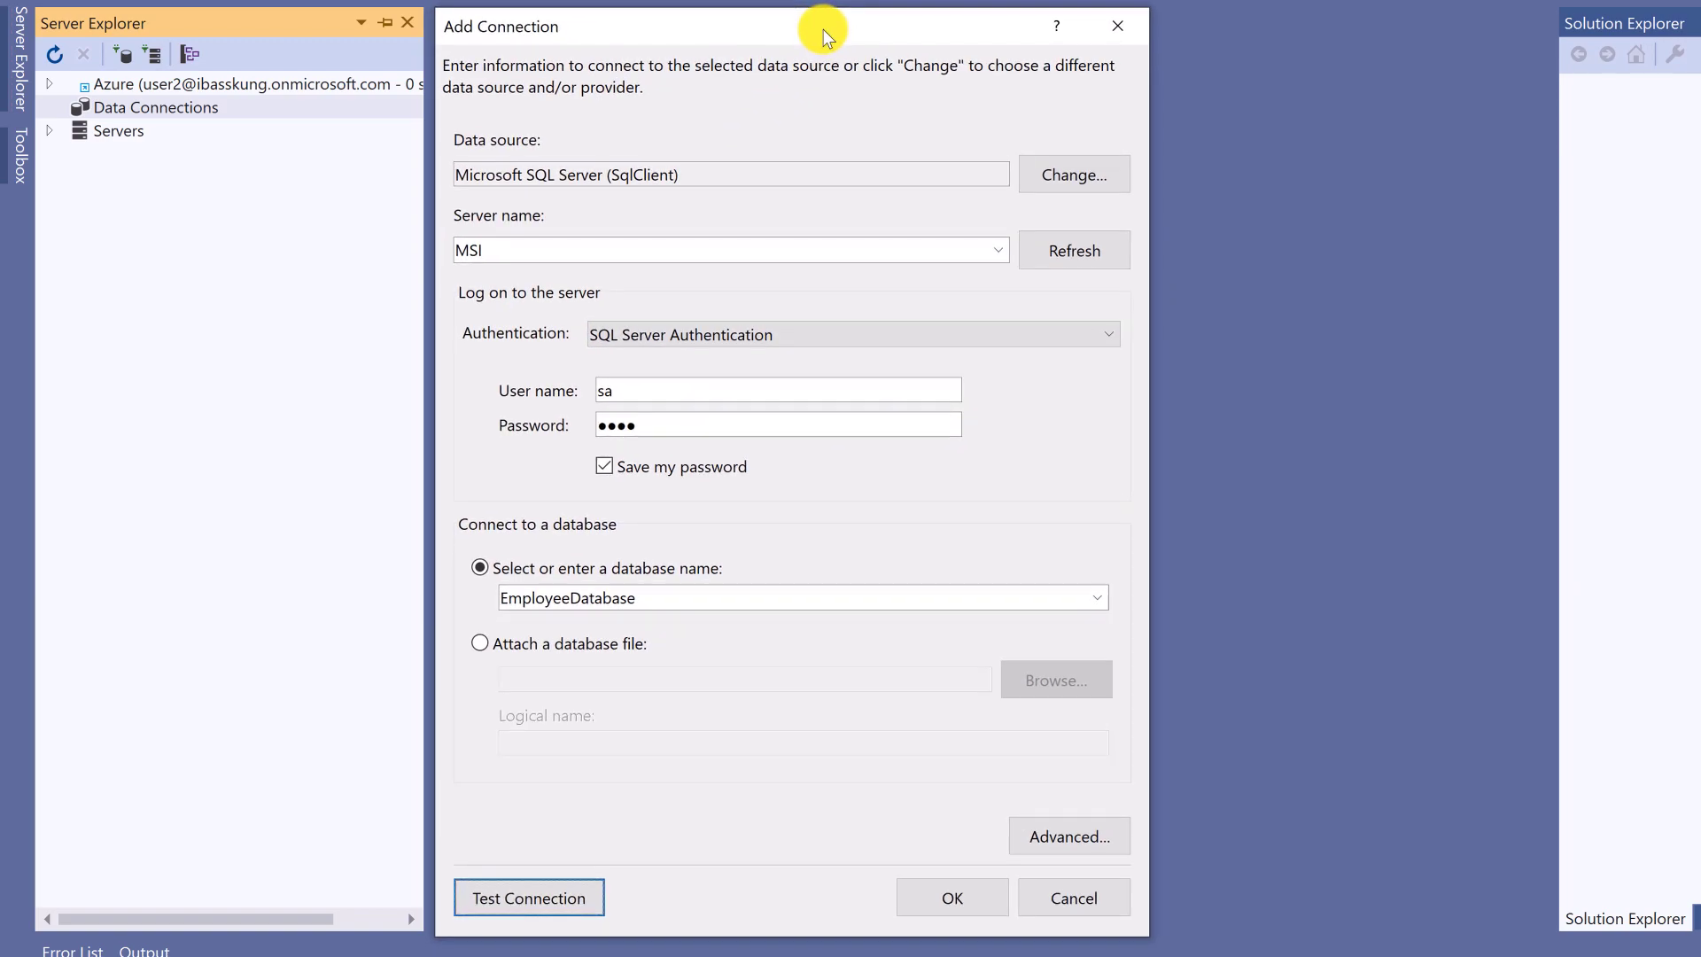
{"action": "left_click", "coordinate": [962, 895]}
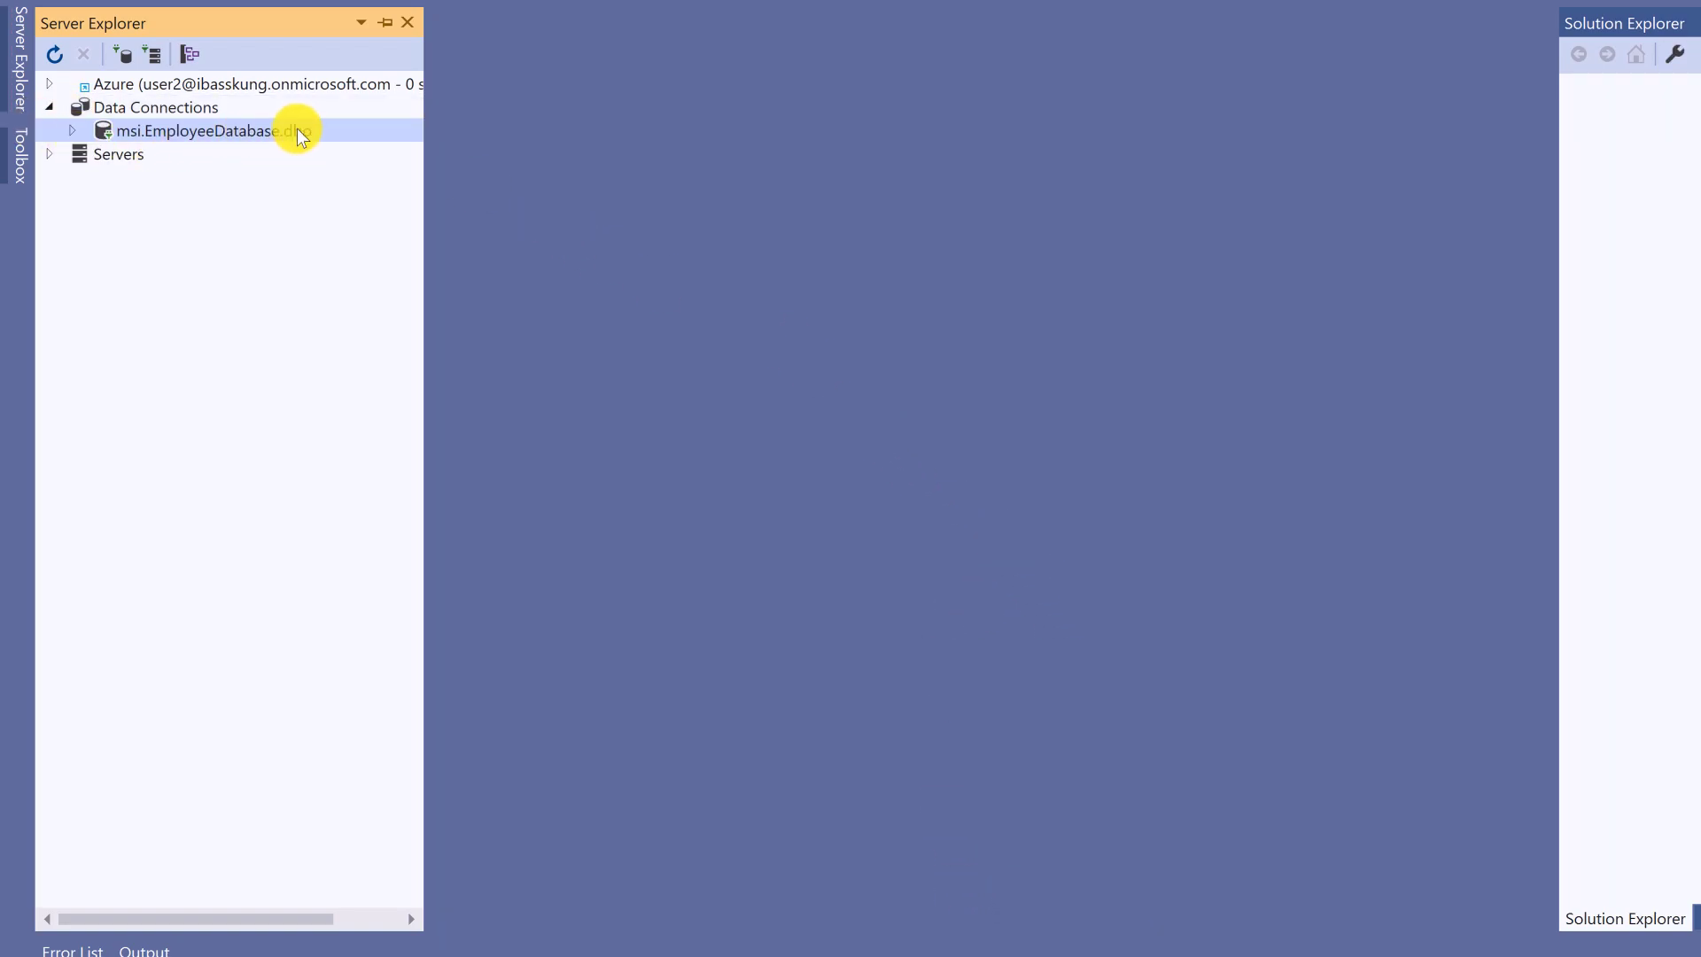
- Refresh Data Connections and expand msi.EmployeeDatabase.dbo down to its Tables
{"action": "right_click", "coordinate": [167, 115]}
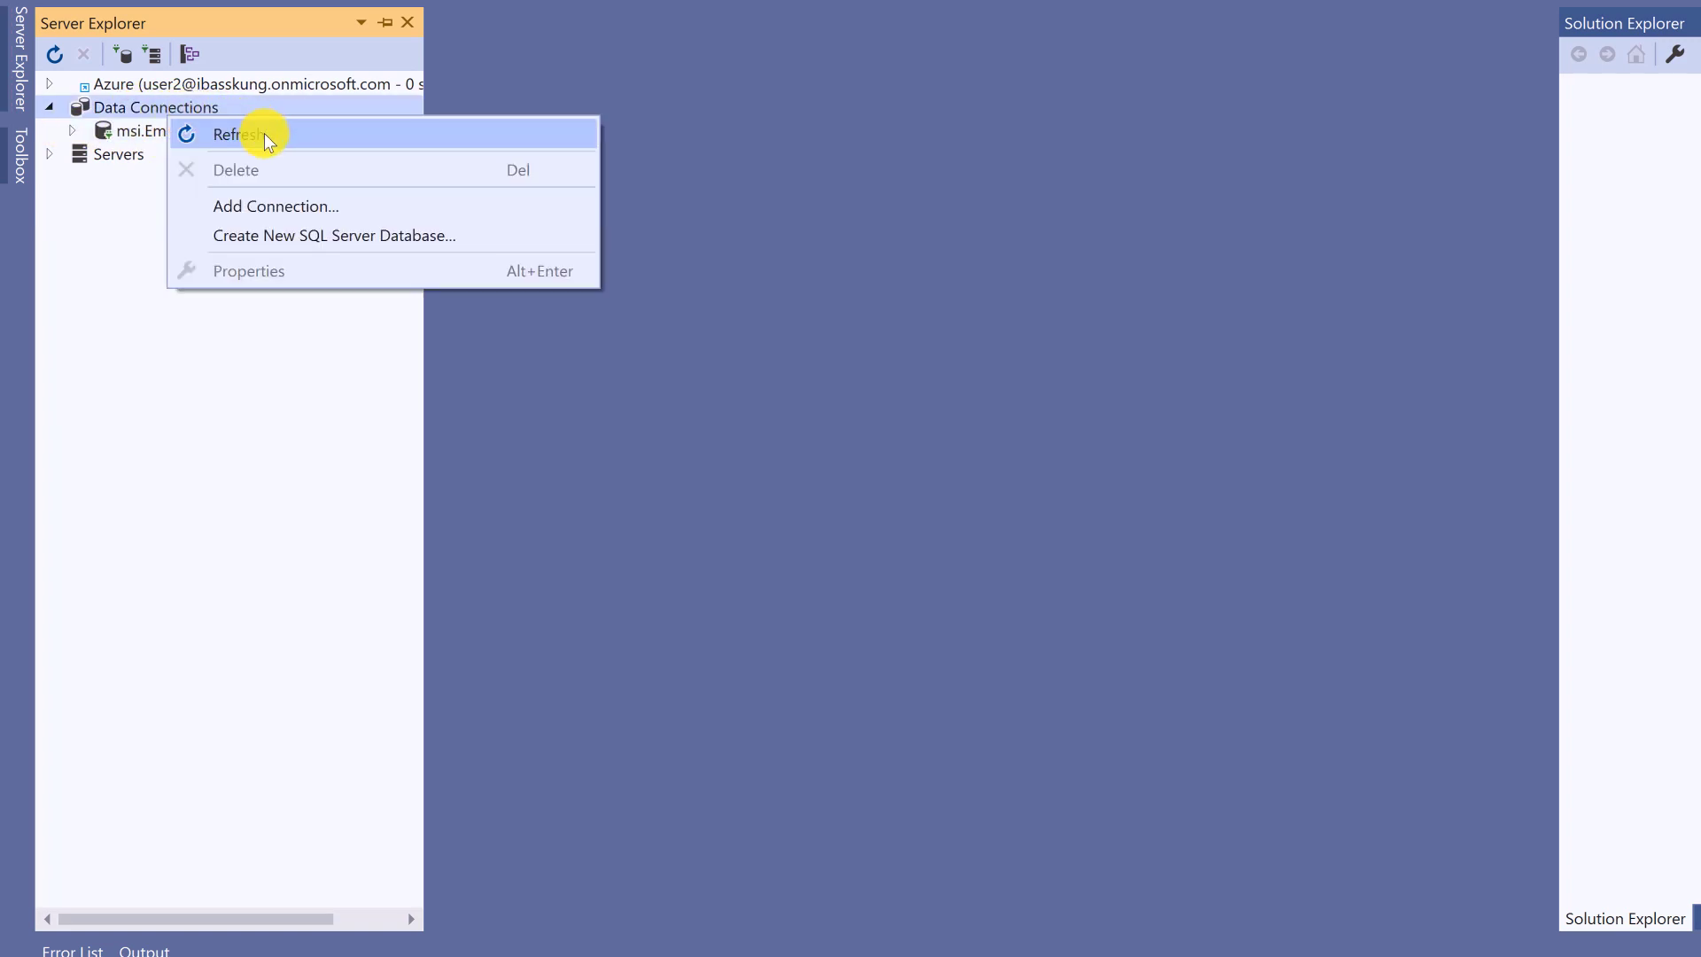
{"action": "left_click", "coordinate": [264, 133]}
{"action": "left_click", "coordinate": [72, 131]}
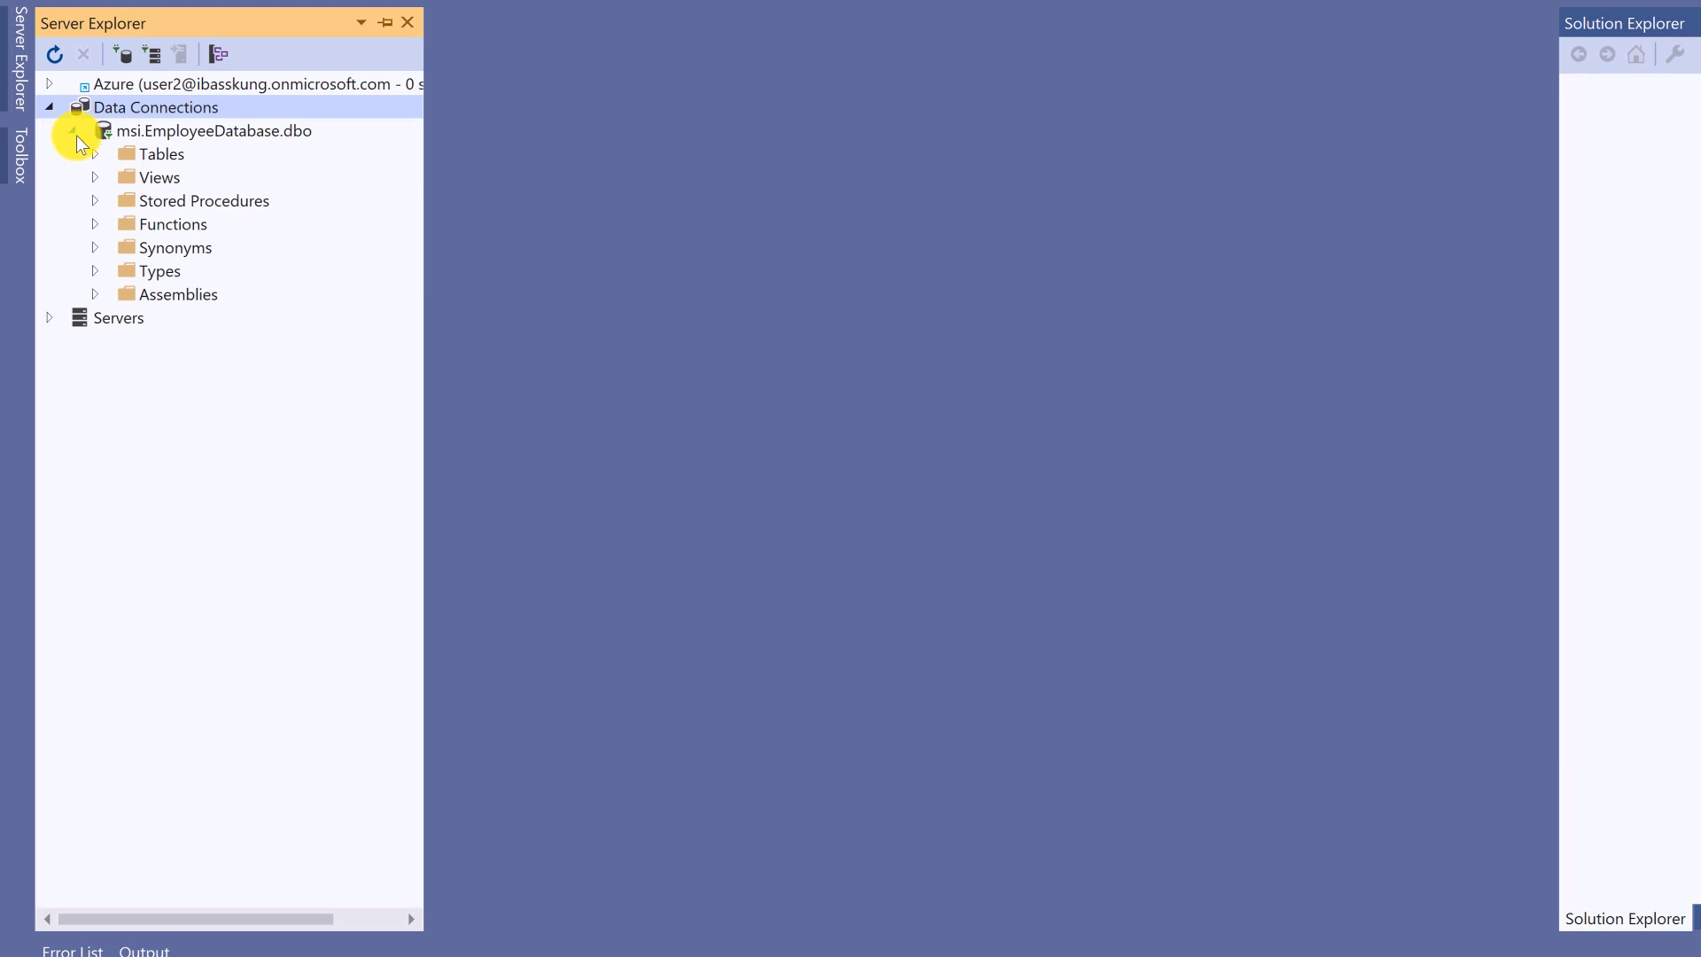
{"action": "left_click", "coordinate": [94, 155]}
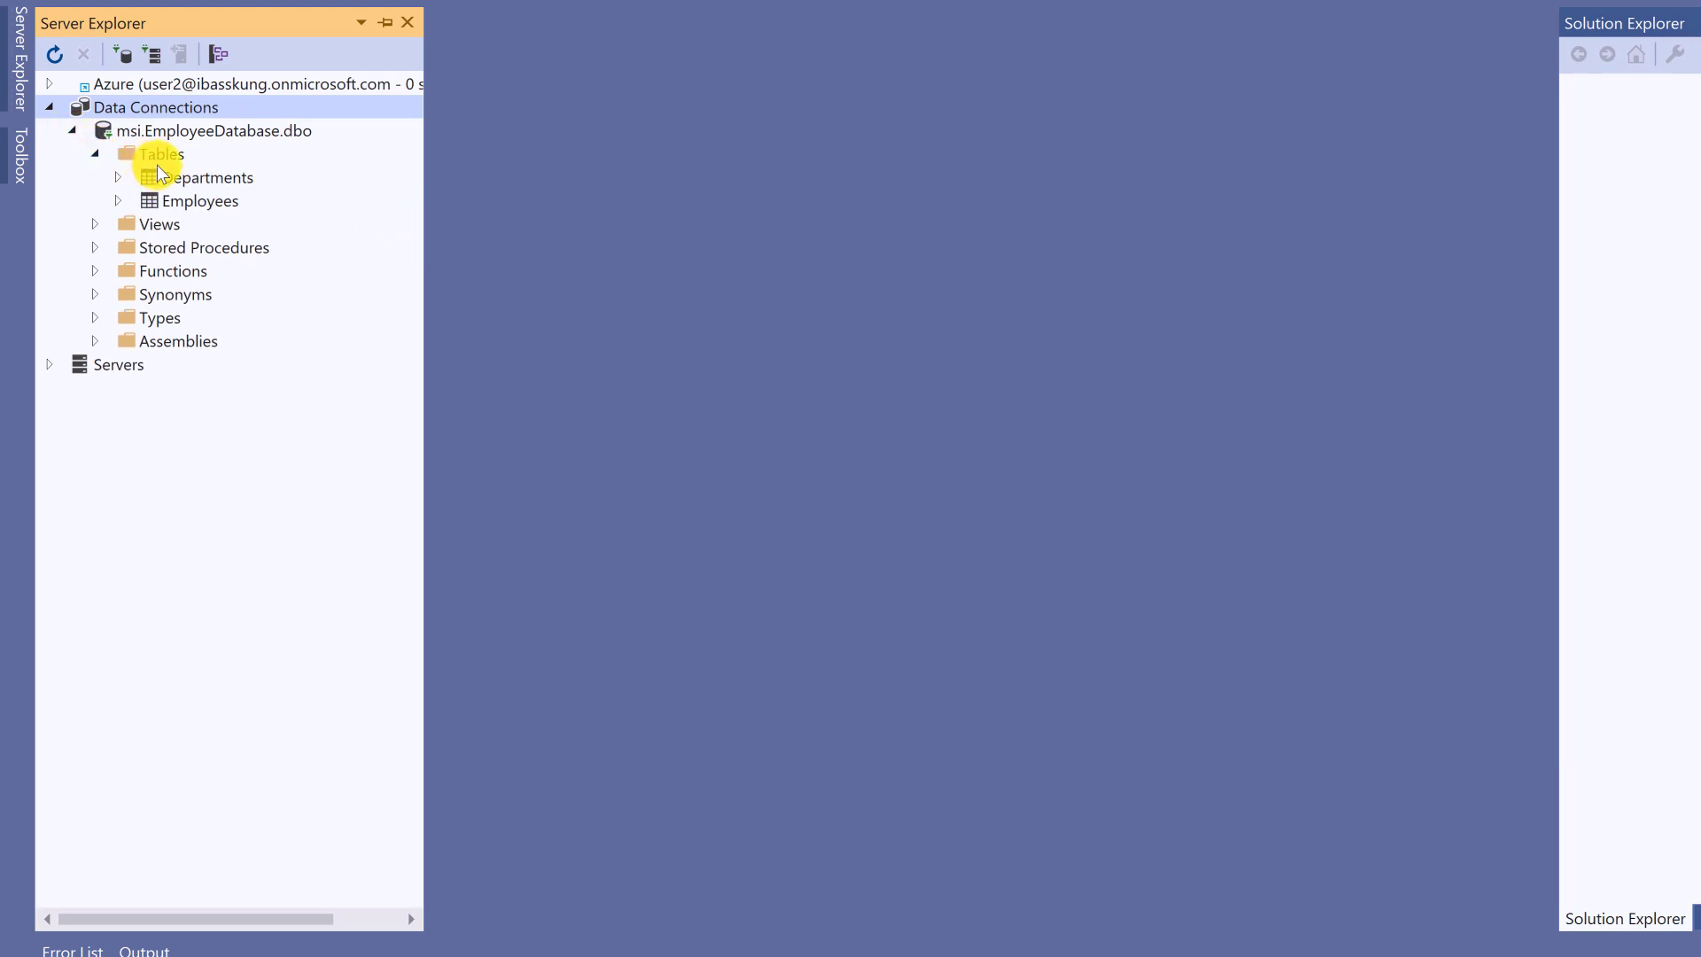
- Show the Employees table's data in a grid
{"action": "left_click", "coordinate": [201, 202]}
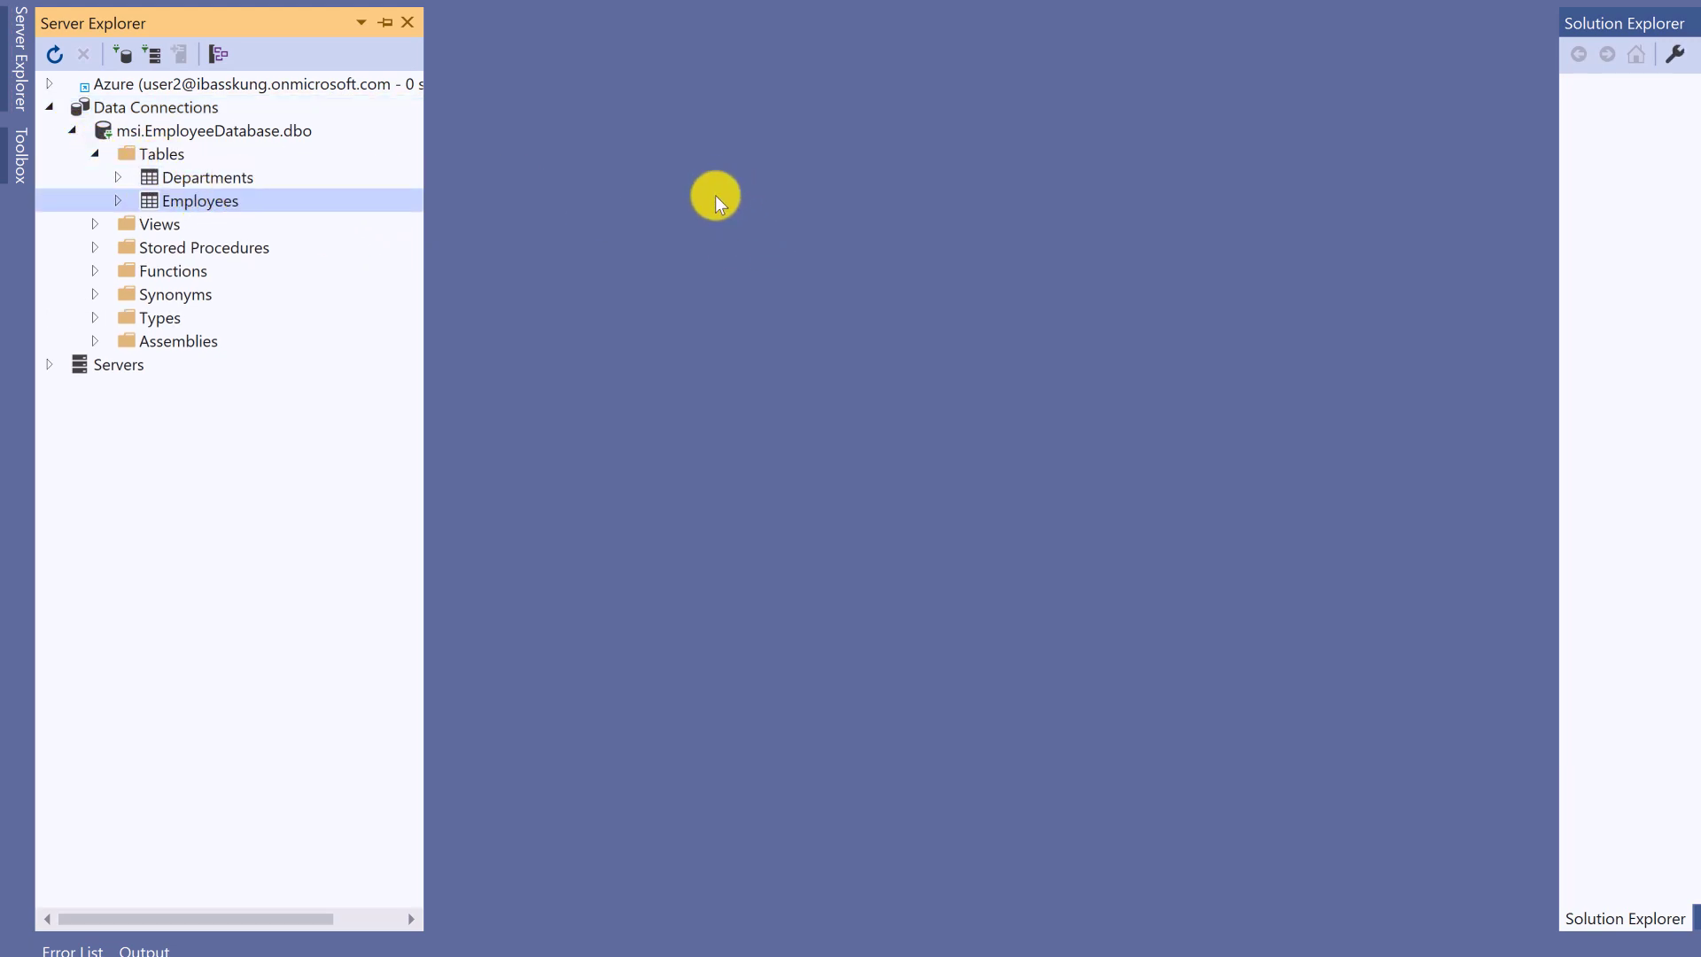
{"action": "left_click", "coordinate": [200, 175]}
{"action": "left_click", "coordinate": [209, 202]}
{"action": "right_click", "coordinate": [205, 200]}
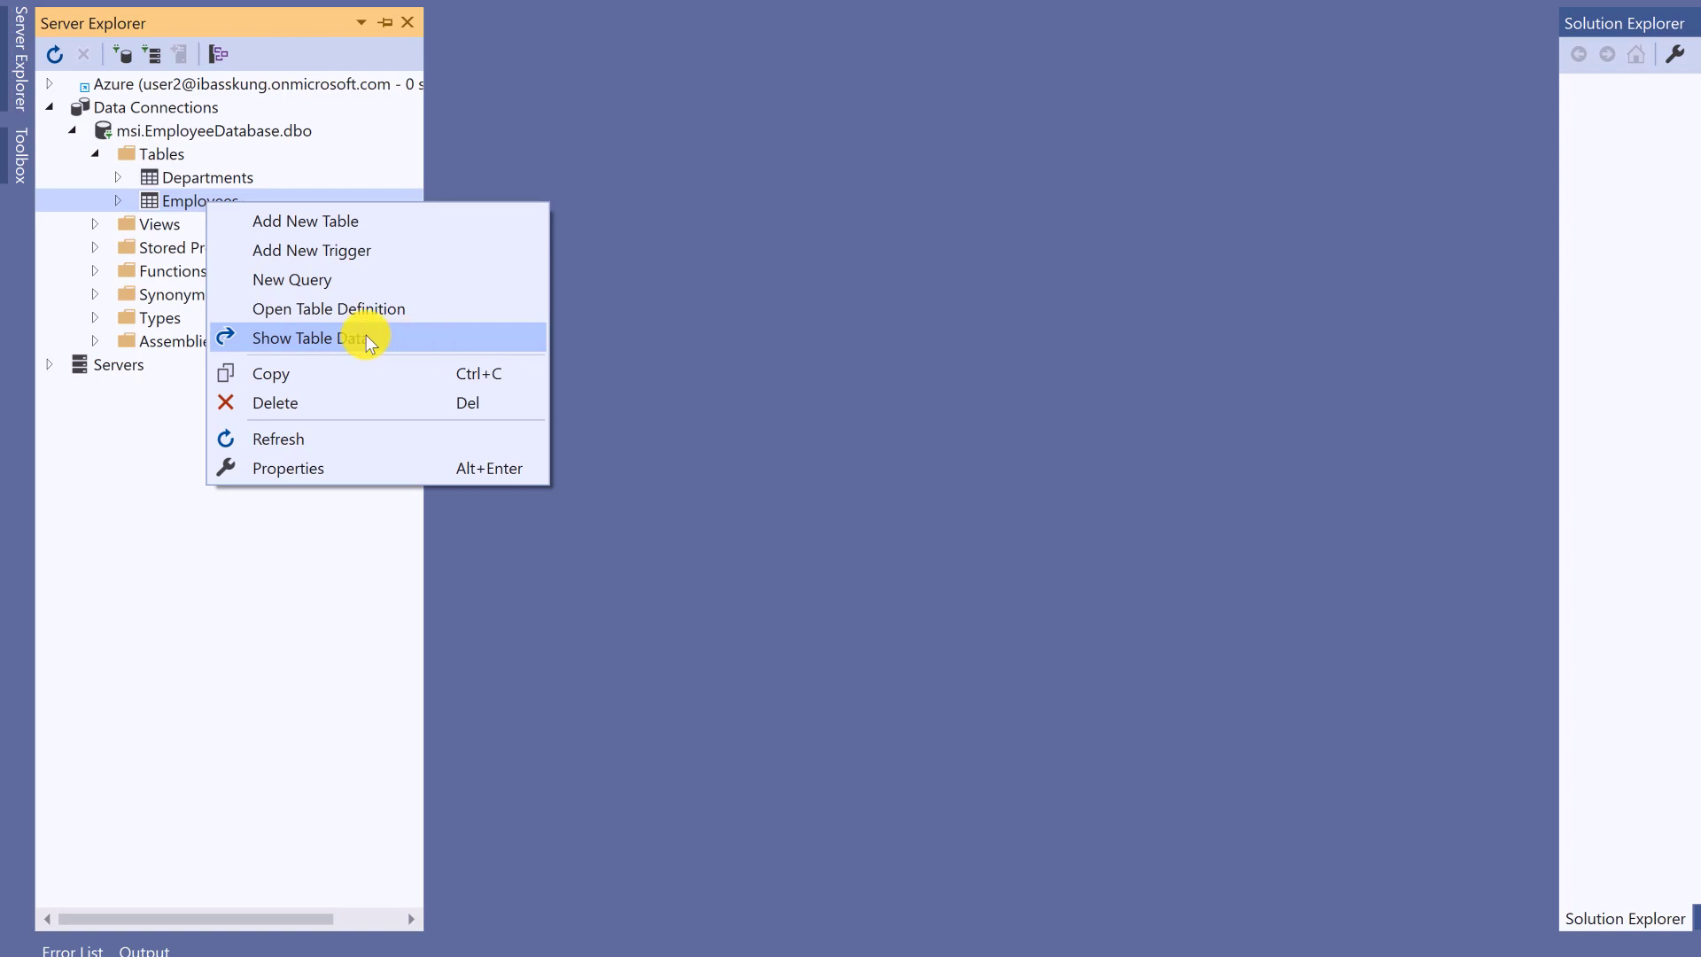
{"action": "left_click", "coordinate": [343, 338]}
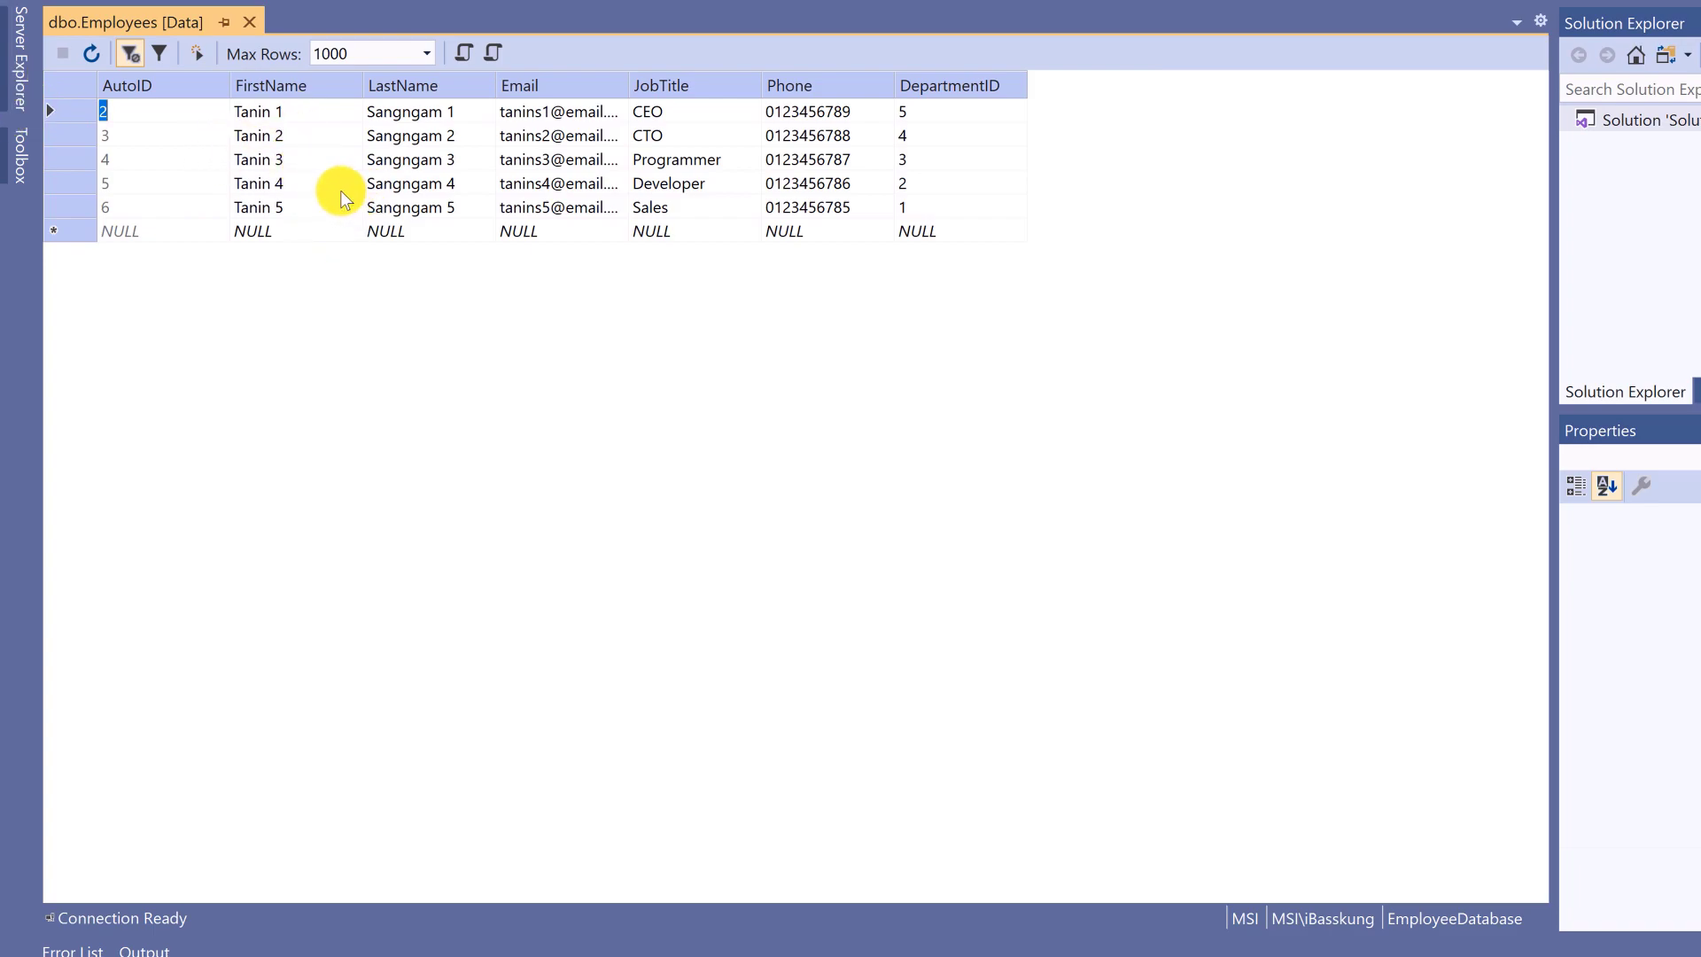
- Dock Server Explorer open beside the dbo.Employees grid and select the Departments table
{"action": "left_click", "coordinate": [286, 207]}
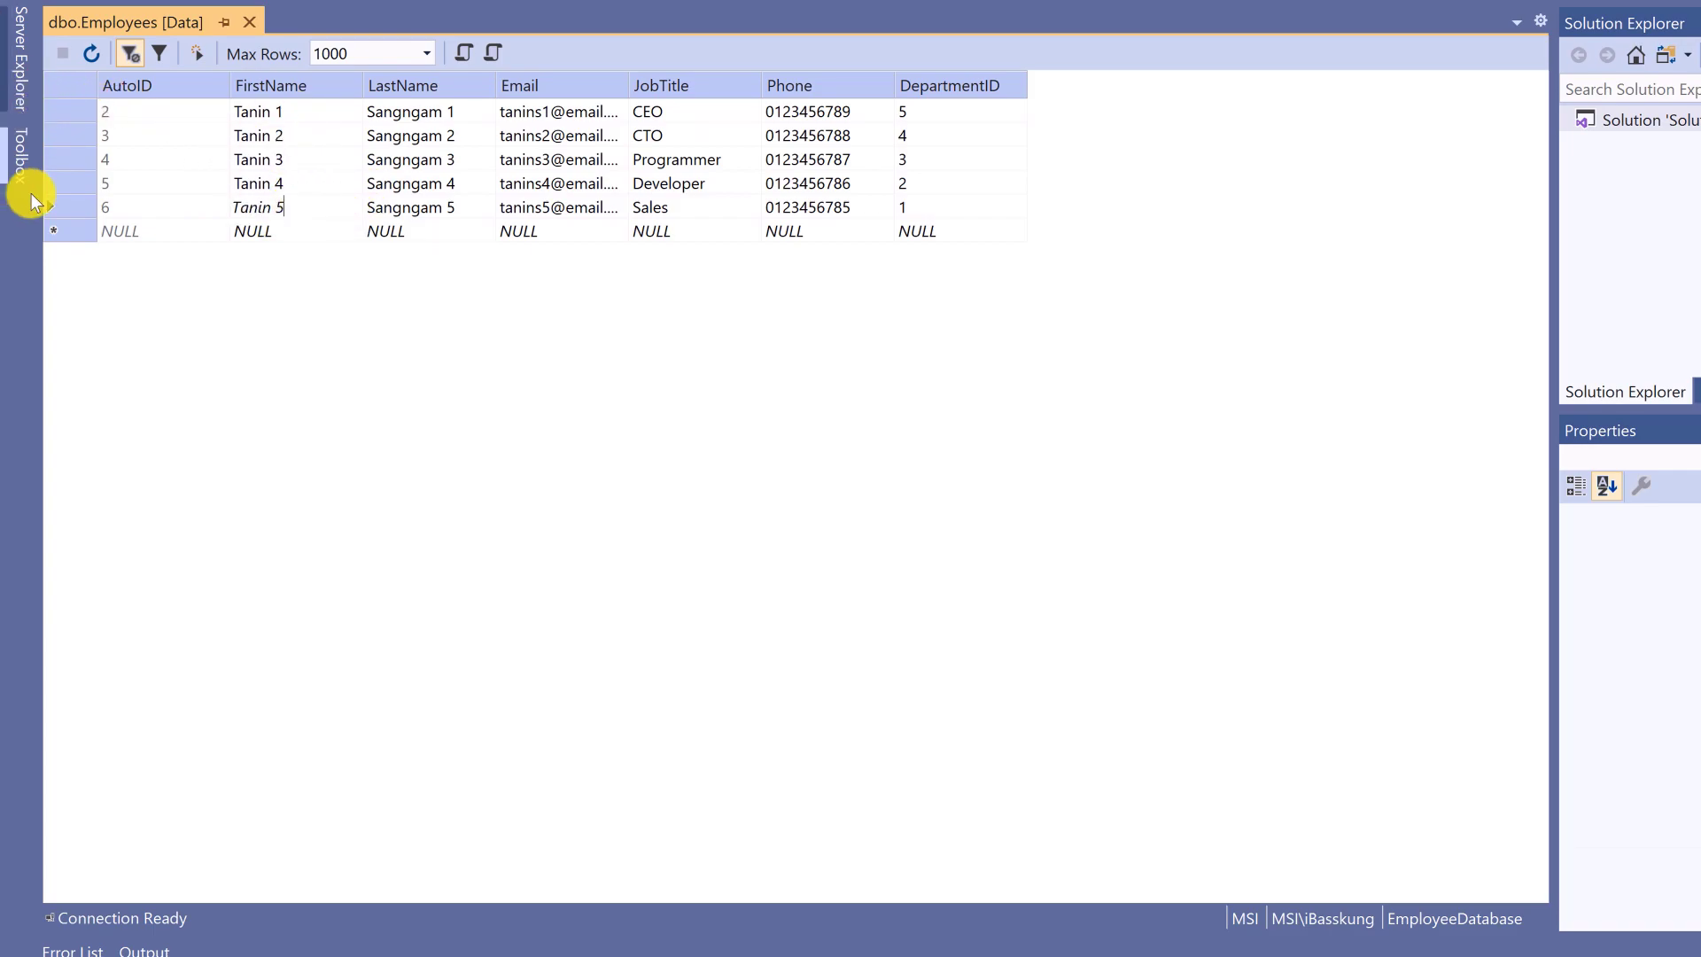
{"action": "left_click", "coordinate": [512, 159]}
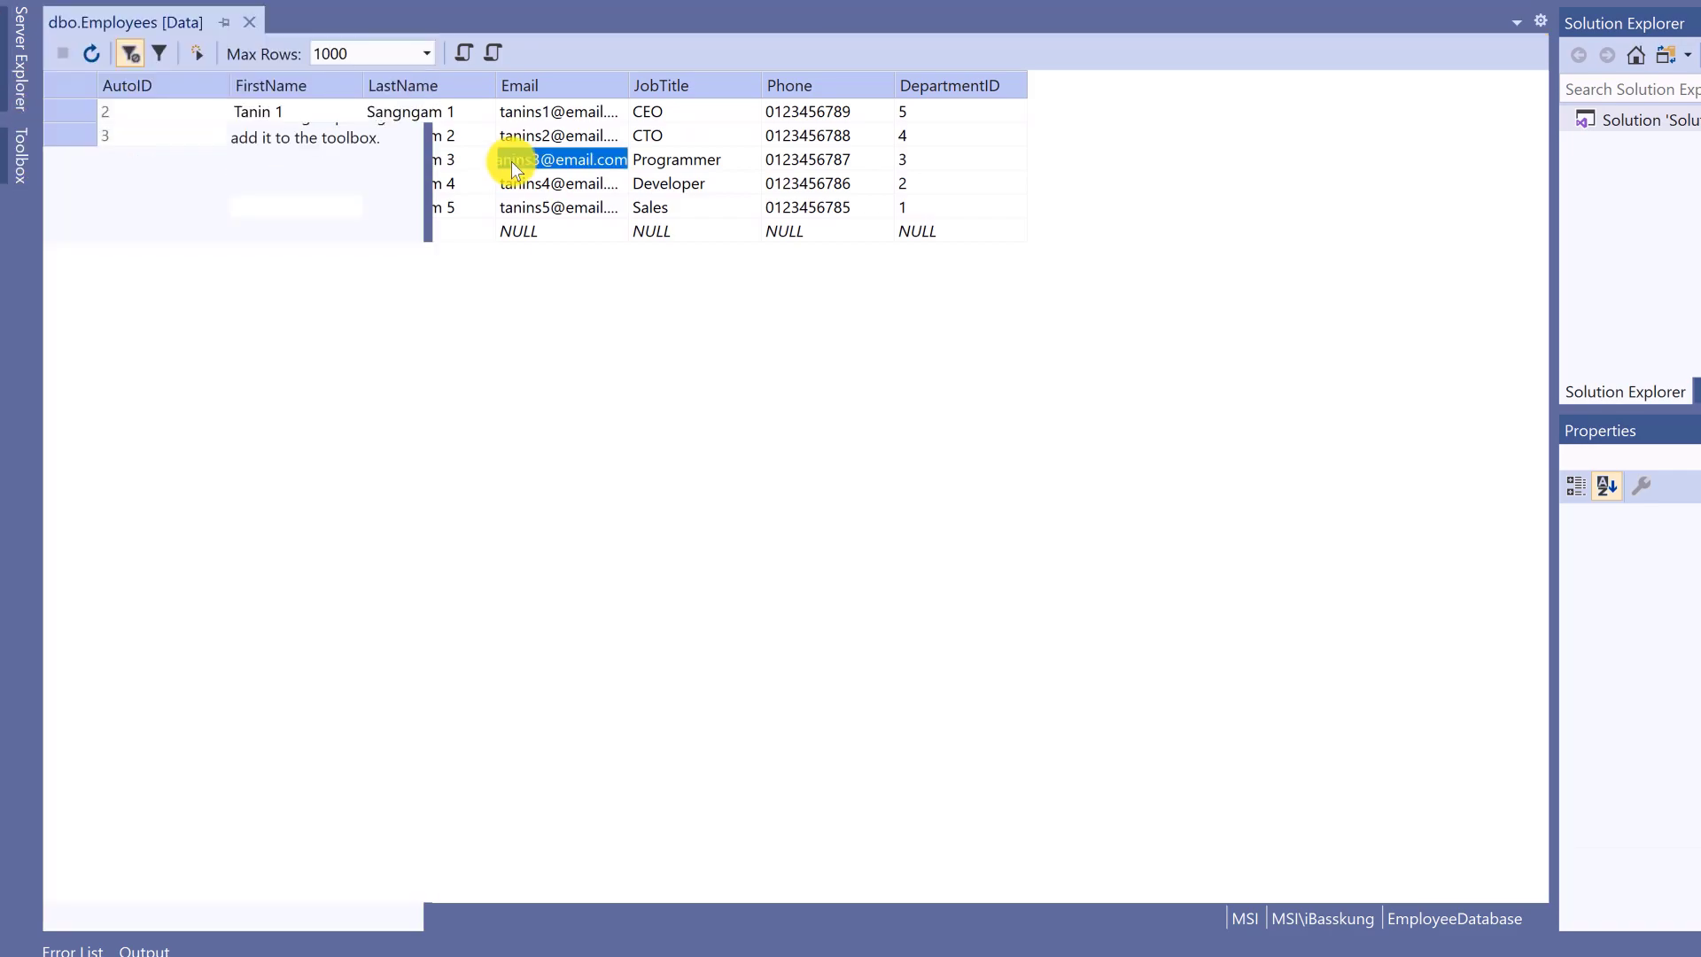
{"action": "left_click", "coordinate": [20, 57]}
{"action": "left_click", "coordinate": [385, 22]}
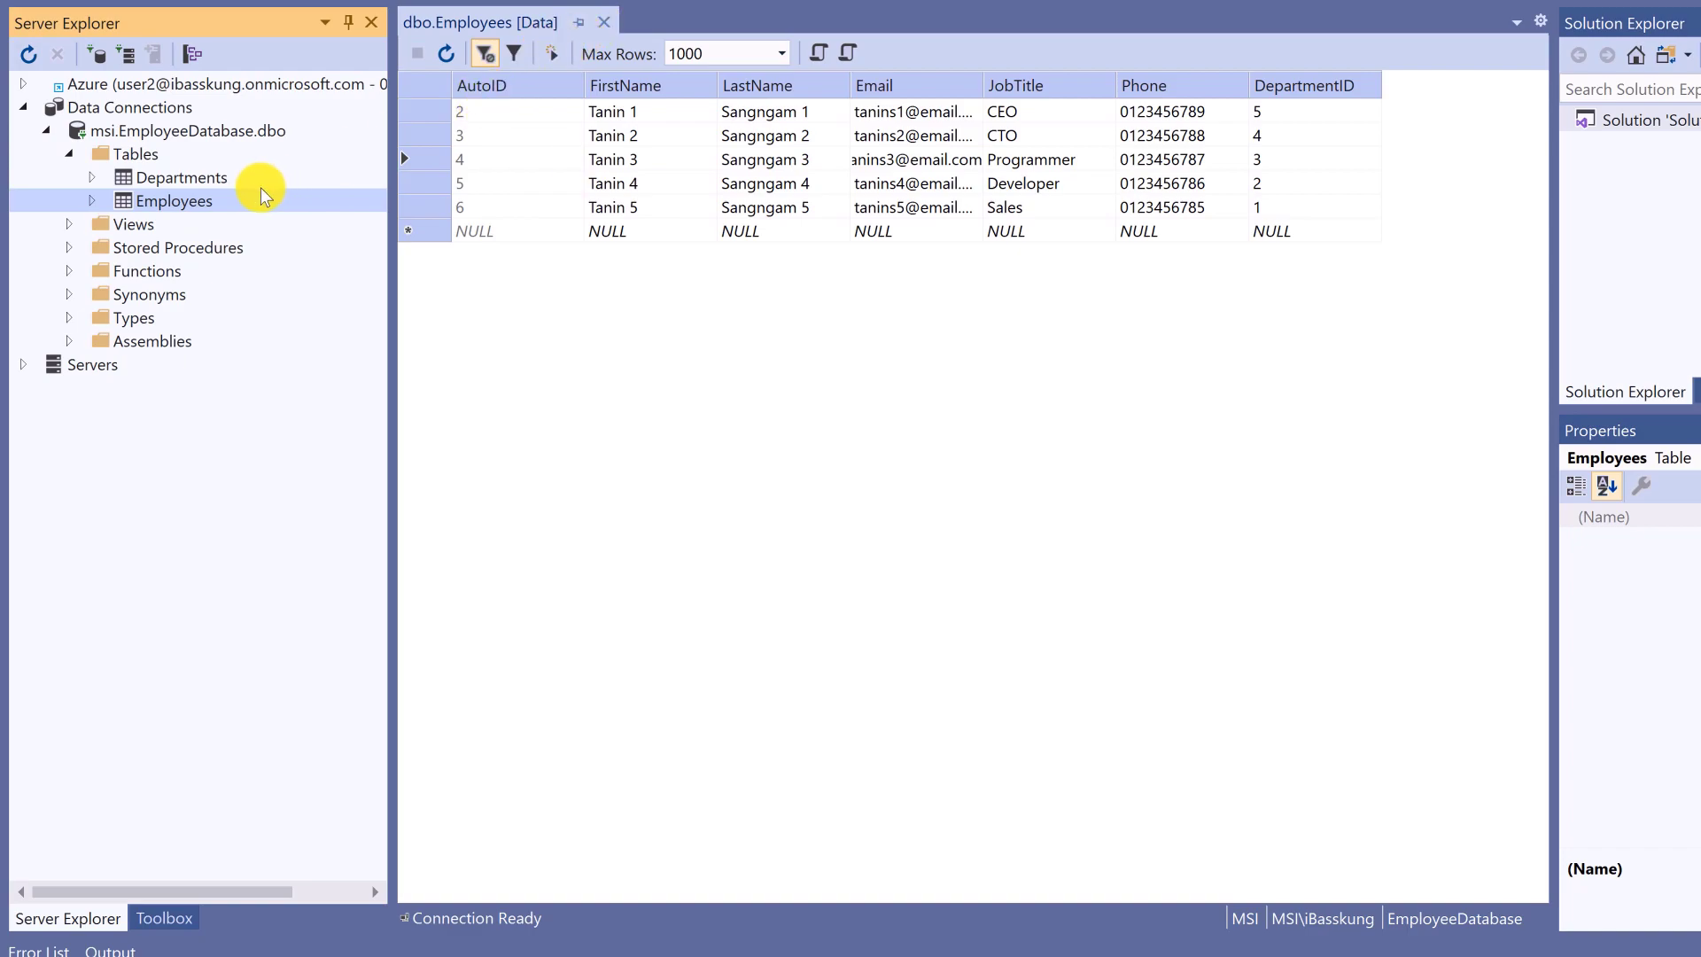
{"action": "left_click", "coordinate": [178, 181]}
- Show the Departments table's rows and widen the Notes and DepartmentName columns to read them fully
{"action": "right_click", "coordinate": [178, 185]}
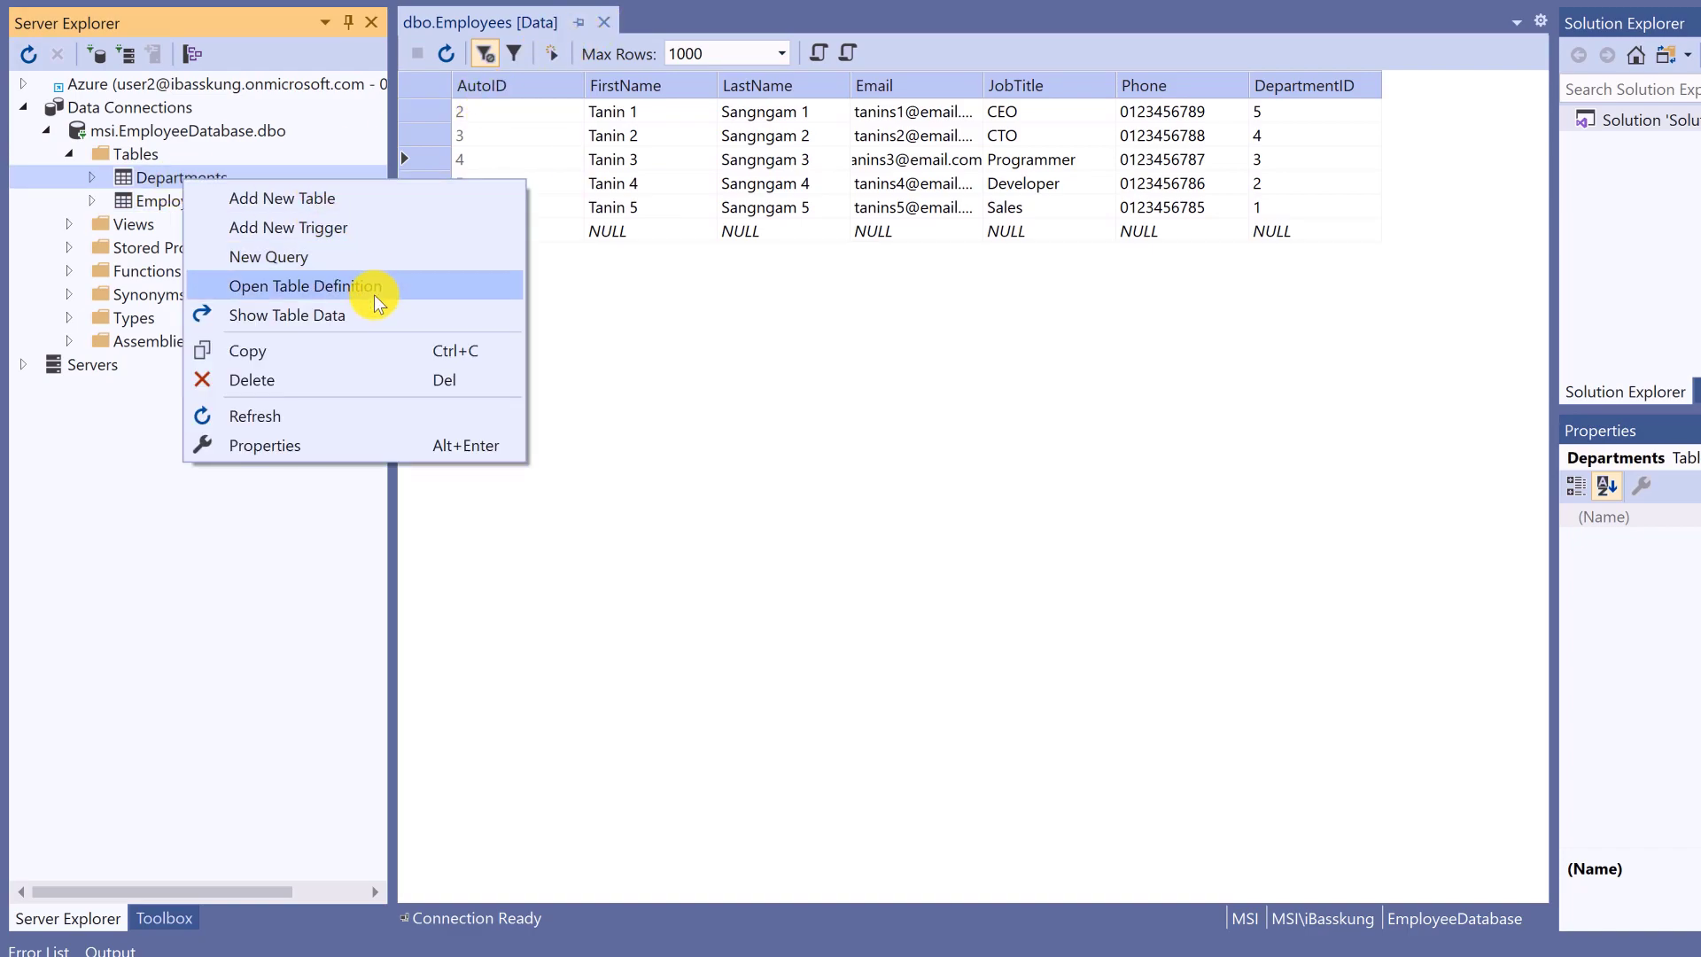
{"action": "left_click", "coordinate": [379, 328]}
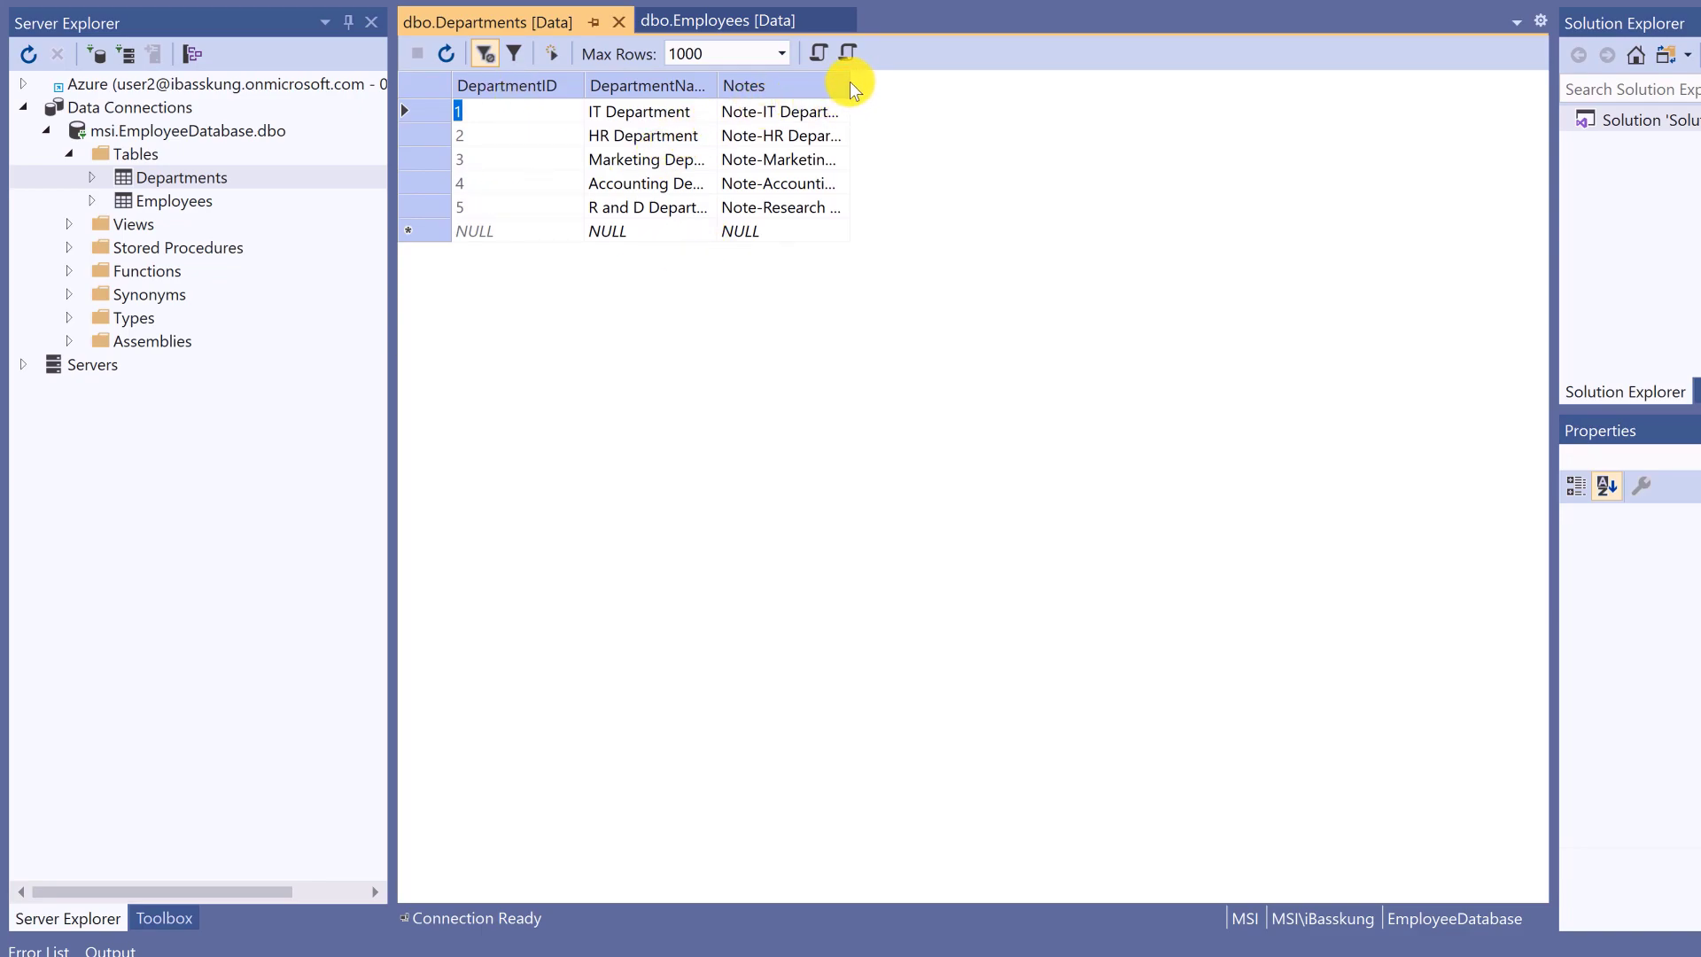
{"action": "left_click_drag", "start_coordinate": [850, 84], "coordinate": [1015, 104]}
{"action": "left_click_drag", "start_coordinate": [716, 84], "coordinate": [801, 84]}
{"action": "left_click", "coordinate": [771, 207]}
{"action": "left_click", "coordinate": [723, 110]}
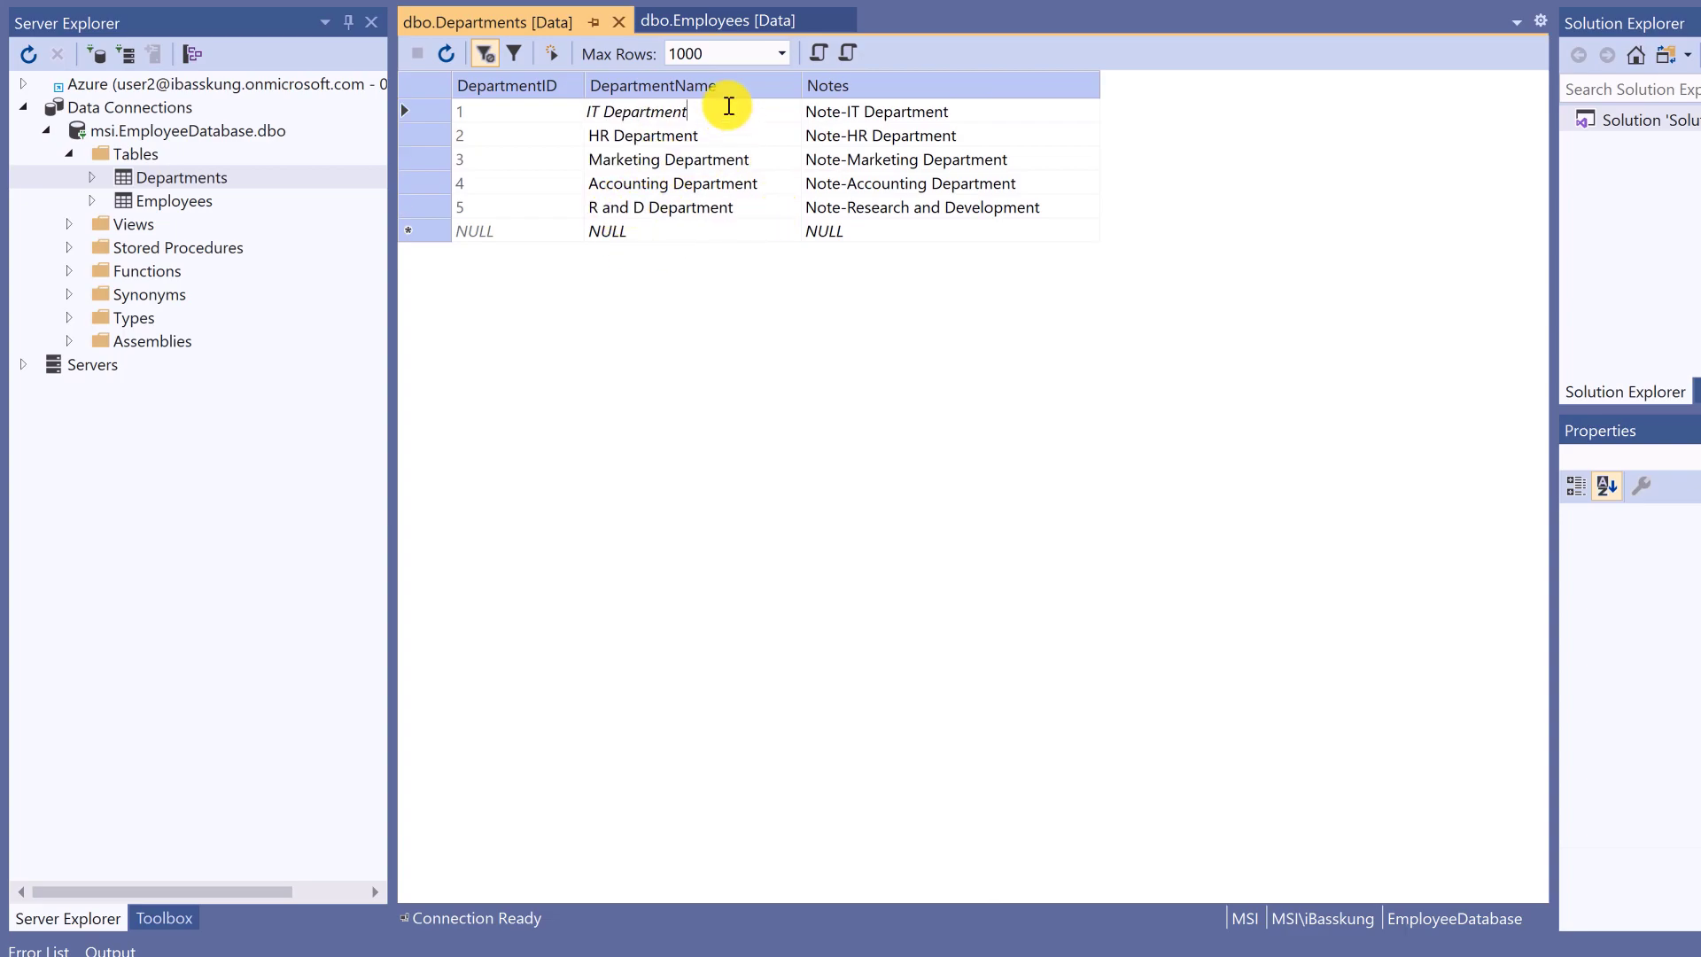
- Close the Departments and Employees data grids, leaving the Employees table selected in Server Explorer
{"action": "left_click", "coordinate": [618, 21]}
{"action": "left_click", "coordinate": [609, 21]}
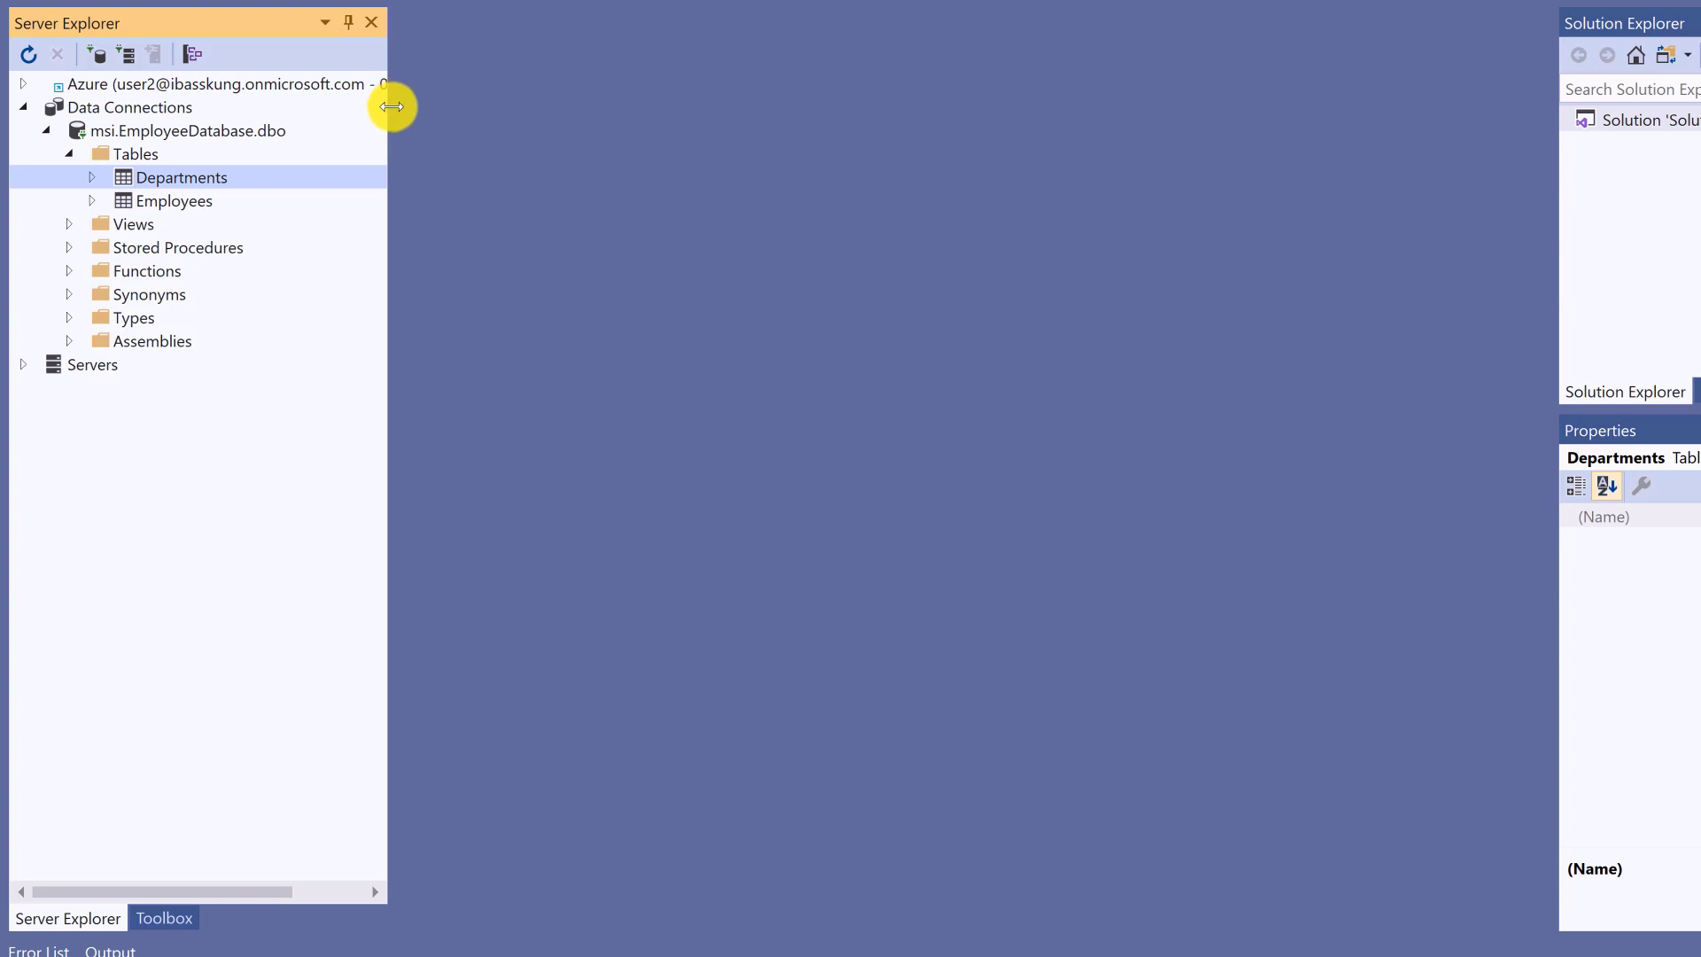
{"action": "left_click", "coordinate": [203, 219]}
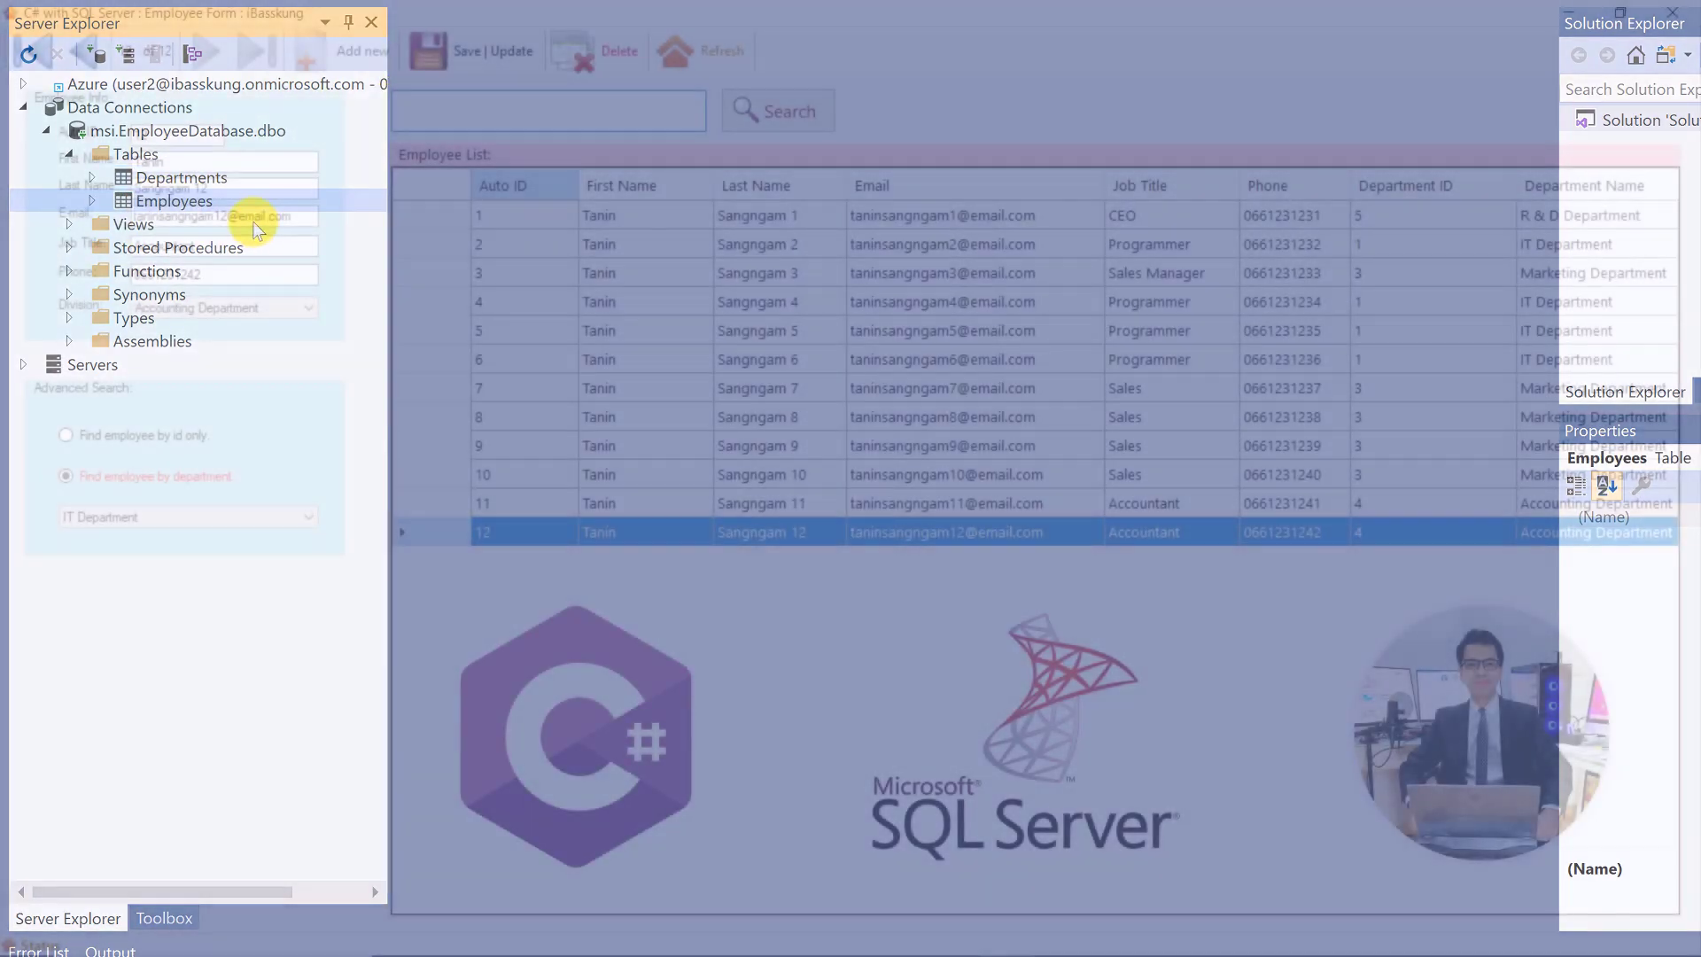